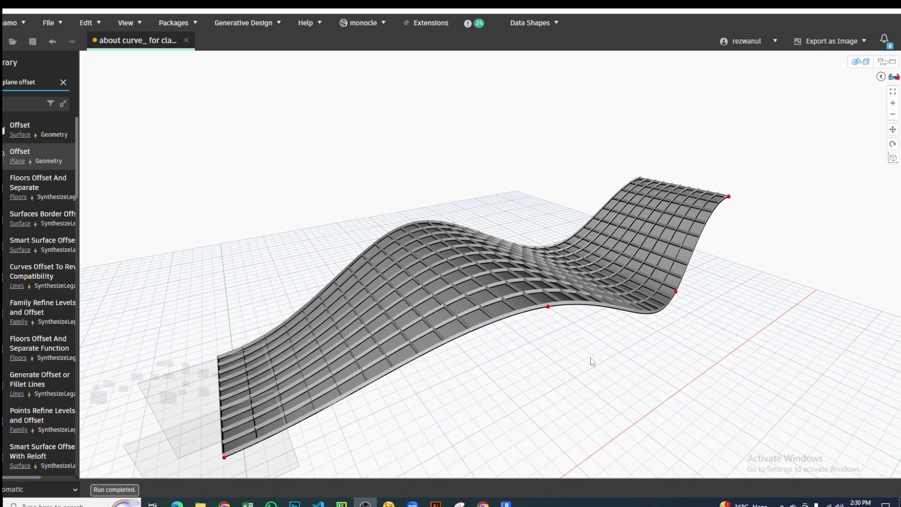
Step: Zoom out and switch the canvas to 3D preview navigation
{"action": "scroll", "coordinate": [424, 269], "scroll_direction": "down", "scroll_amount": 2}
{"action": "scroll", "coordinate": [473, 274], "scroll_direction": "down", "scroll_amount": 2}
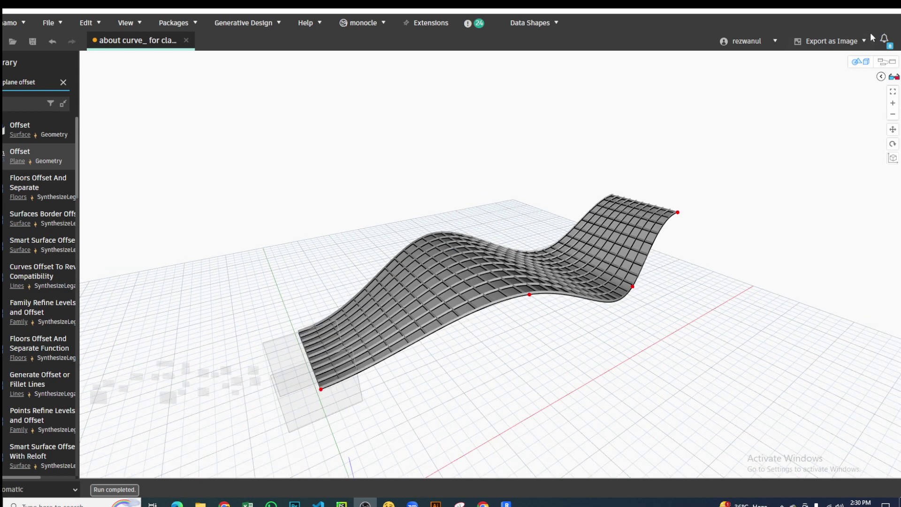
{"action": "left_click", "coordinate": [860, 61]}
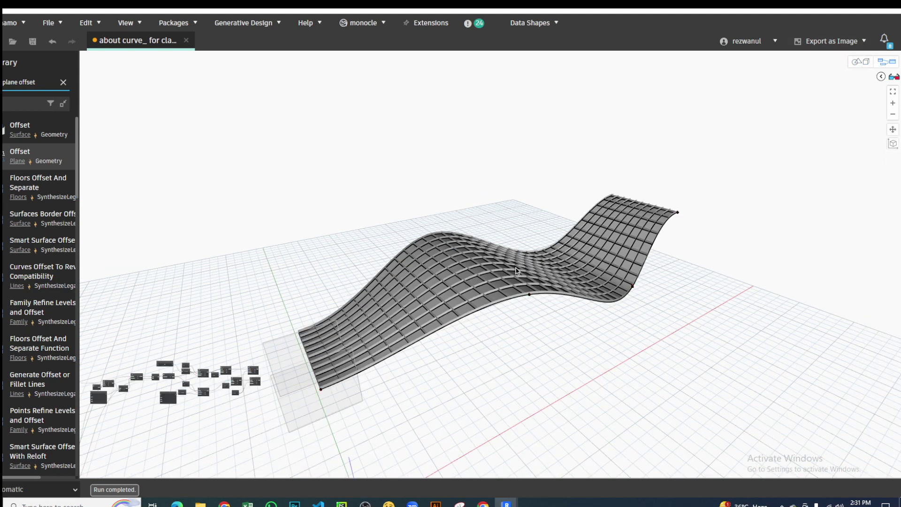
{"action": "right_click", "coordinate": [494, 315]}
{"action": "left_click", "coordinate": [462, 286]}
{"action": "right_click", "coordinate": [465, 300]}
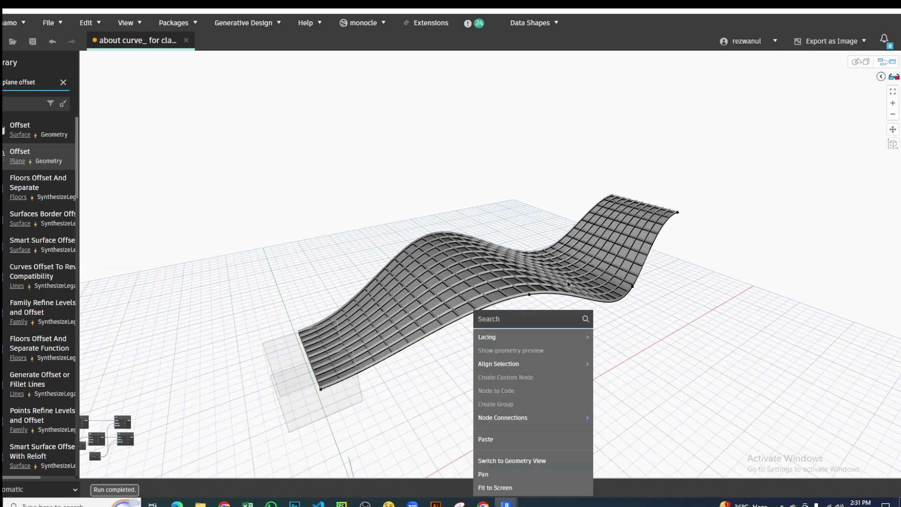
{"action": "left_click", "coordinate": [454, 272]}
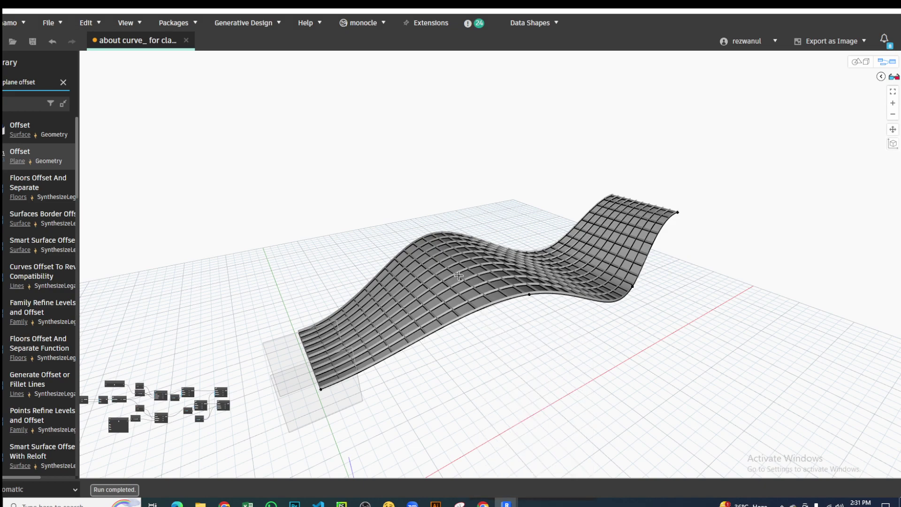
{"action": "left_click", "coordinate": [857, 61]}
Step: Orbit around the paneled wavy surface, then return to graph navigation
{"action": "mouse_move", "coordinate": [552, 304]}
{"action": "right_mouse_down"}
{"action": "mouse_move", "coordinate": [526, 319]}
{"action": "mouse_move", "coordinate": [563, 291]}
{"action": "right_mouse_up"}
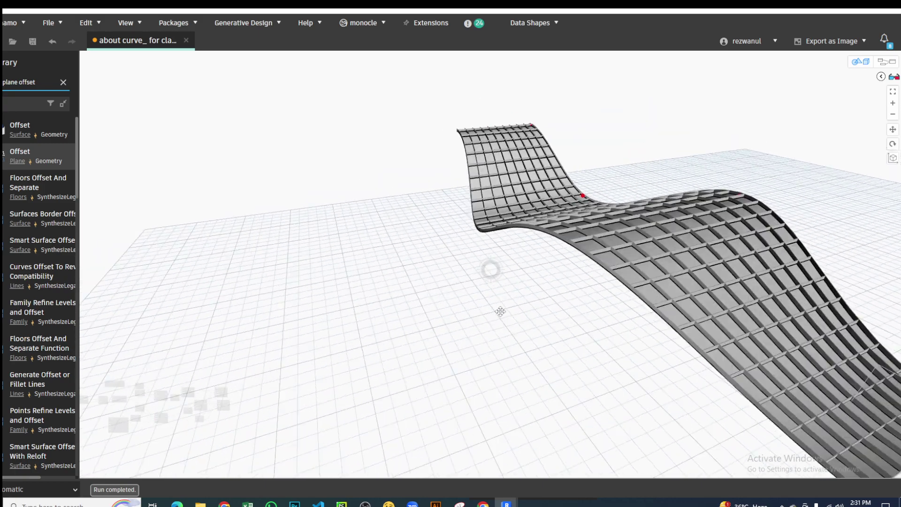
{"action": "scroll", "coordinate": [562, 291], "scroll_direction": "down", "scroll_amount": 2}
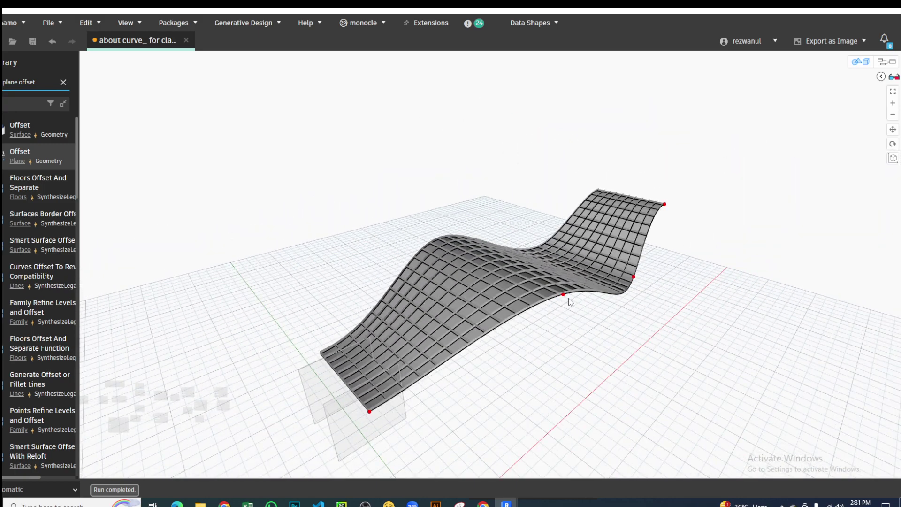
{"action": "right_click_drag", "start_coordinate": [547, 260], "coordinate": [541, 256]}
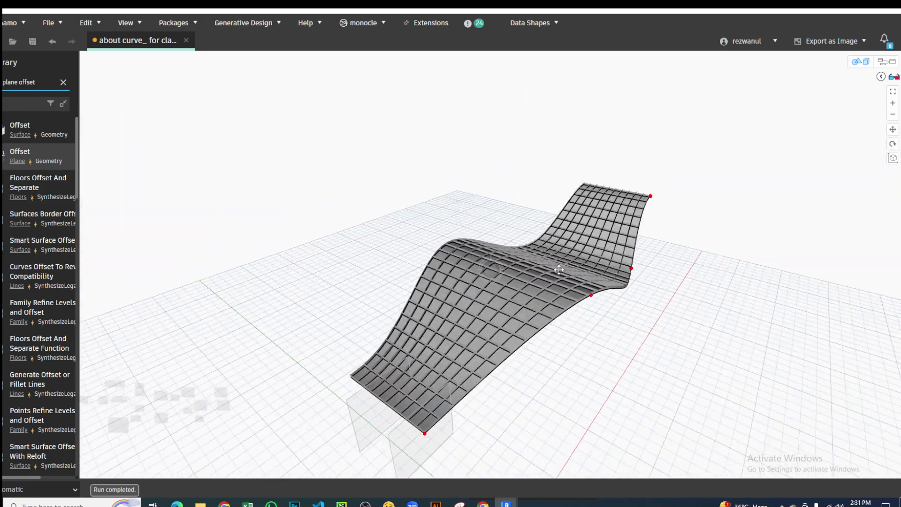
{"action": "left_click", "coordinate": [885, 62]}
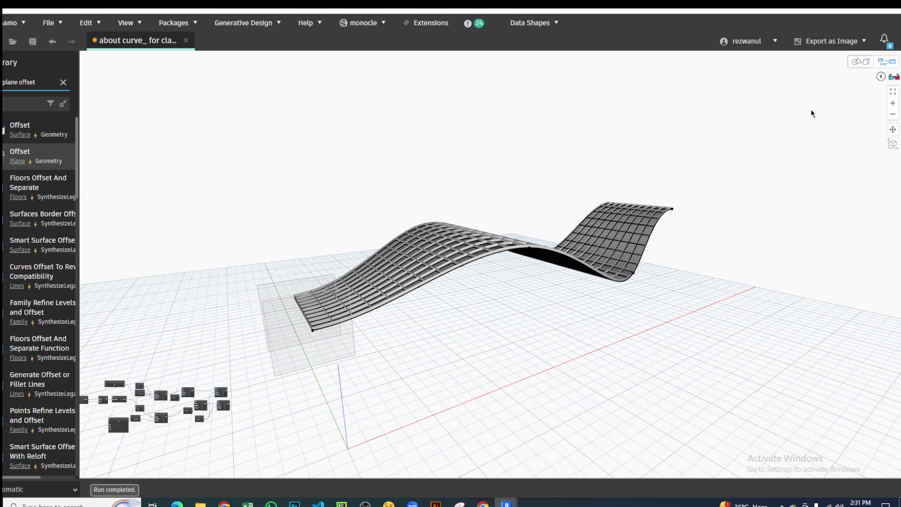
{"action": "scroll", "coordinate": [240, 236], "scroll_direction": "down", "scroll_amount": 2}
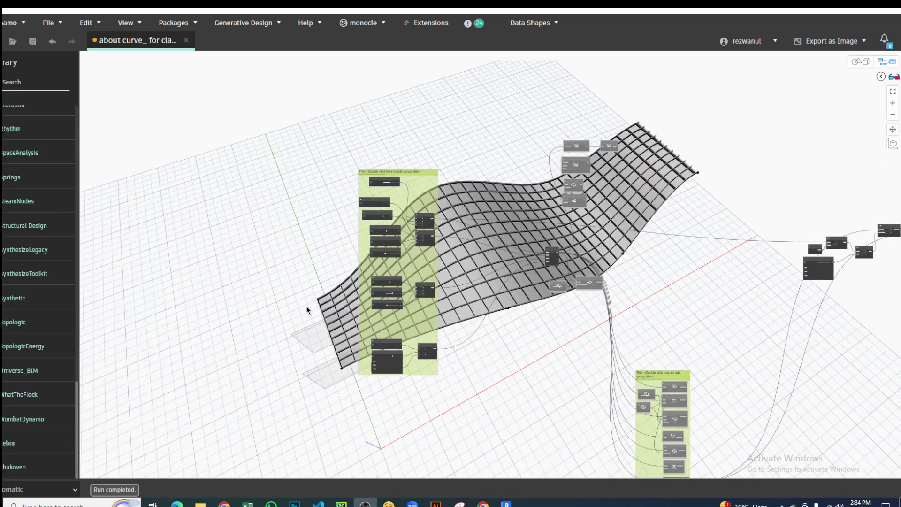
Step: Pan and zoom onto the 15, 3.2 and 8.6 Number Sliders and their Point.ByCoordinates nodes
{"action": "scroll", "coordinate": [442, 202], "scroll_direction": "up", "scroll_amount": 3}
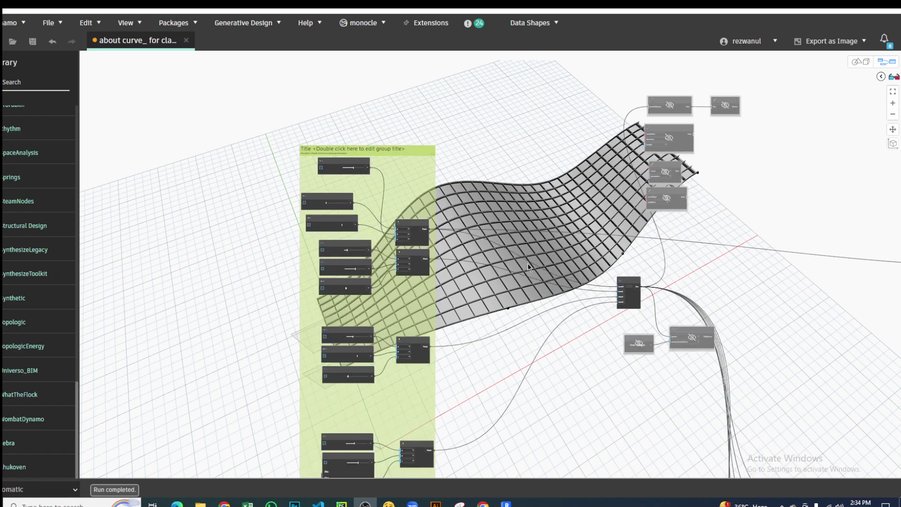
{"action": "middle_click_drag", "start_coordinate": [500, 276], "coordinate": [402, 238]}
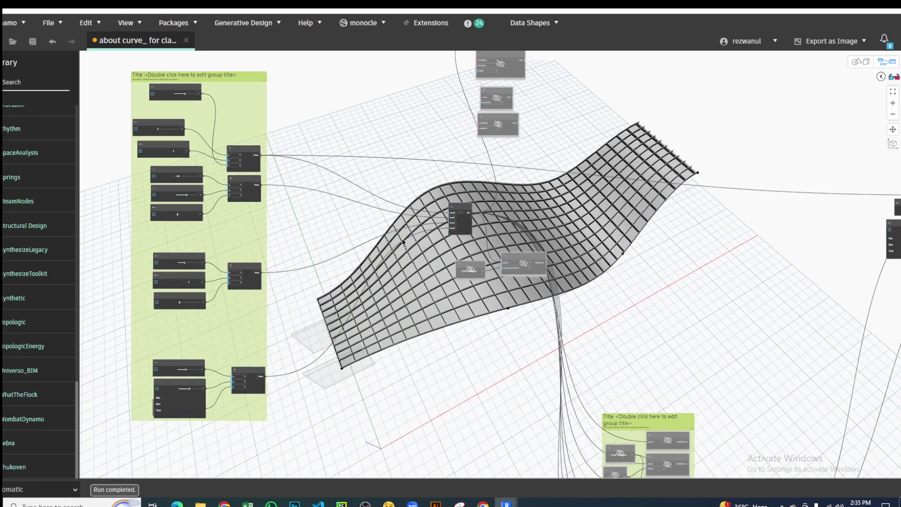
{"action": "middle_click_drag", "start_coordinate": [460, 317], "coordinate": [408, 349]}
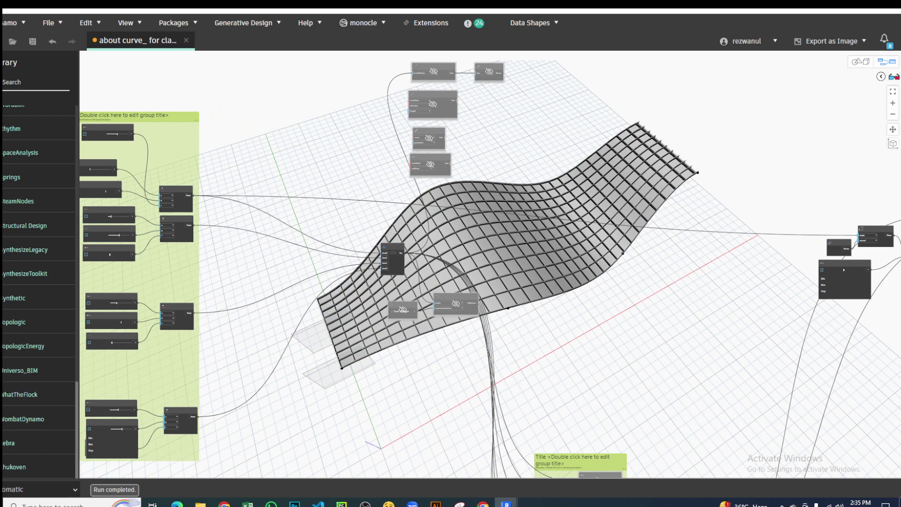
{"action": "middle_click_drag", "start_coordinate": [507, 232], "coordinate": [731, 216]}
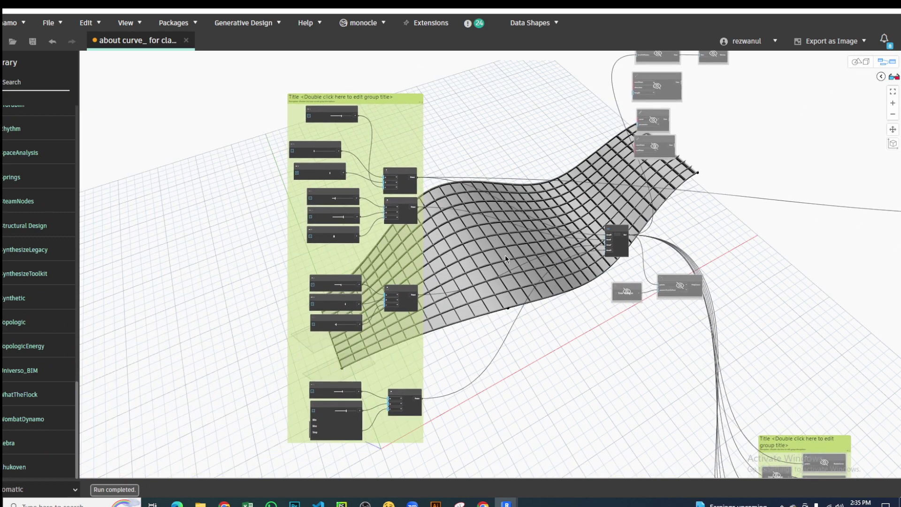
{"action": "scroll", "coordinate": [427, 173], "scroll_direction": "up", "scroll_amount": 2}
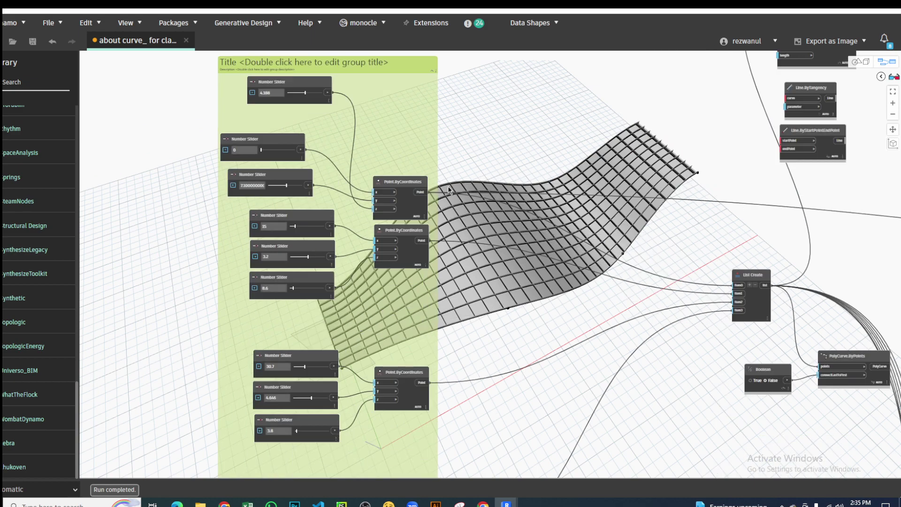
{"action": "scroll", "coordinate": [452, 226], "scroll_direction": "up", "scroll_amount": 1}
{"action": "scroll", "coordinate": [412, 183], "scroll_direction": "up", "scroll_amount": 1}
{"action": "scroll", "coordinate": [345, 192], "scroll_direction": "down", "scroll_amount": 3}
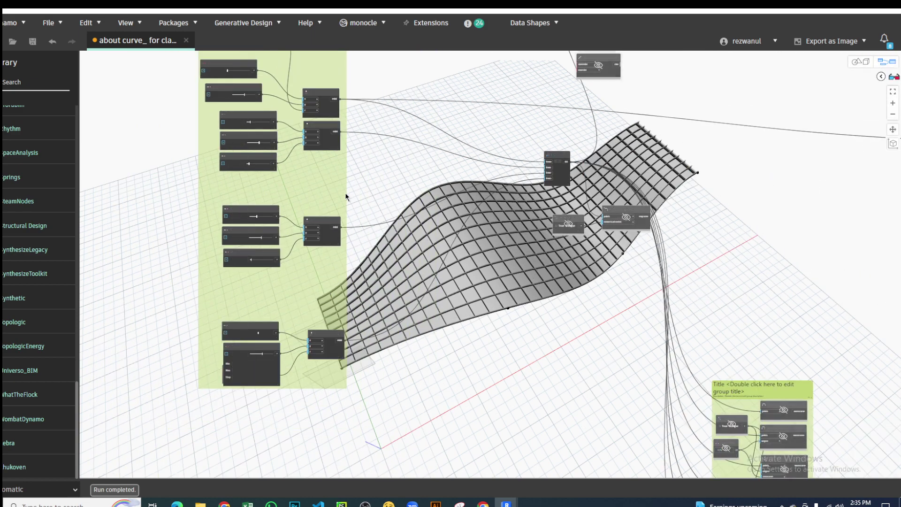
{"action": "scroll", "coordinate": [392, 235], "scroll_direction": "up", "scroll_amount": 1}
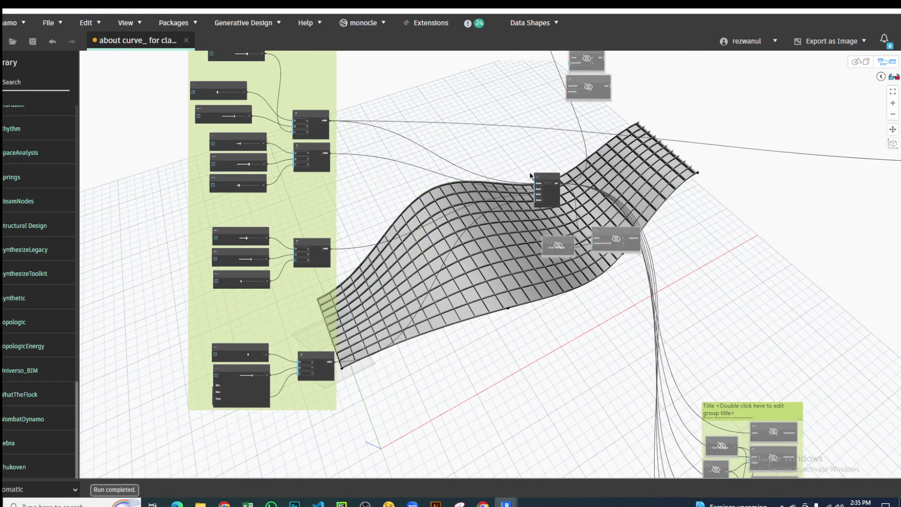
{"action": "scroll", "coordinate": [356, 129], "scroll_direction": "up", "scroll_amount": 2}
{"action": "scroll", "coordinate": [443, 243], "scroll_direction": "up", "scroll_amount": 1}
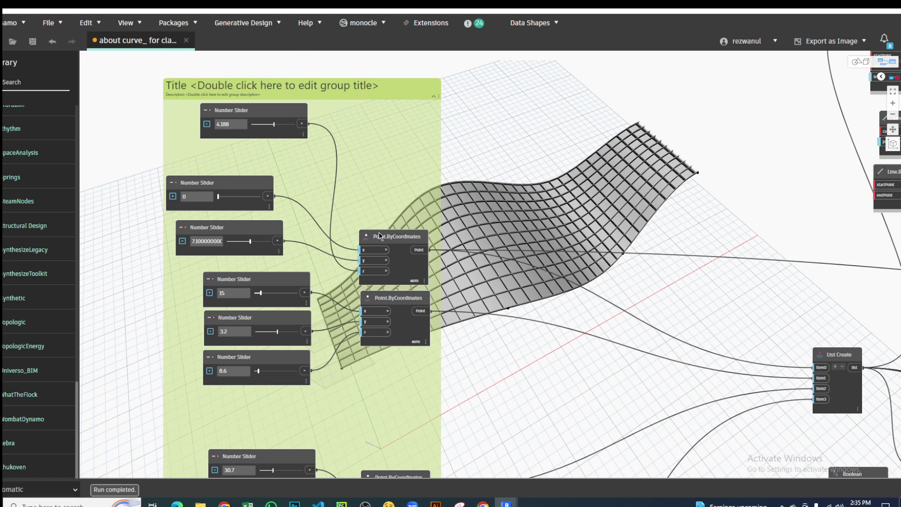
{"action": "scroll", "coordinate": [394, 241], "scroll_direction": "up", "scroll_amount": 2}
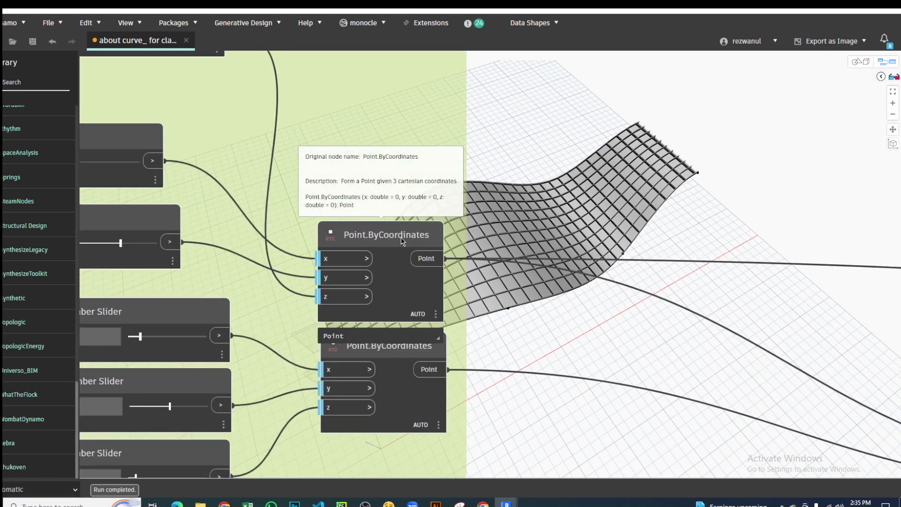
{"action": "scroll", "coordinate": [441, 203], "scroll_direction": "down", "scroll_amount": 2}
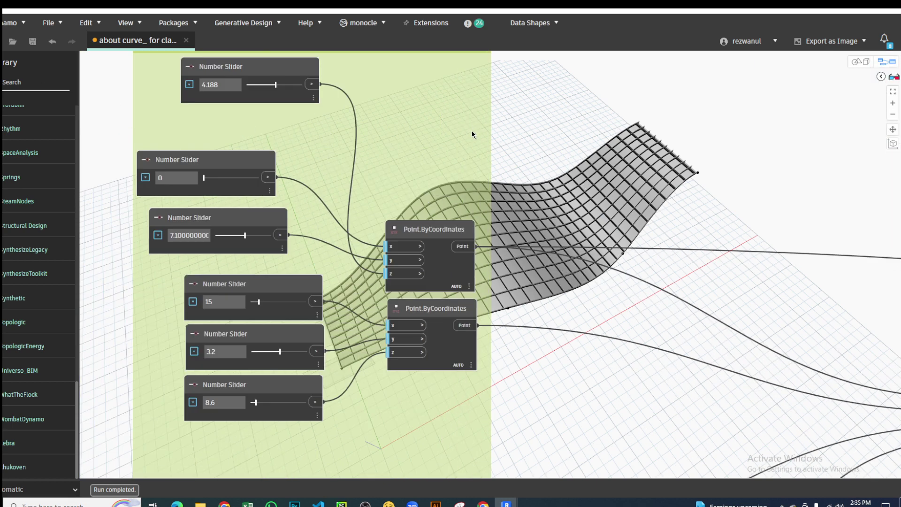
{"action": "middle_click_drag", "start_coordinate": [554, 241], "coordinate": [477, 151]}
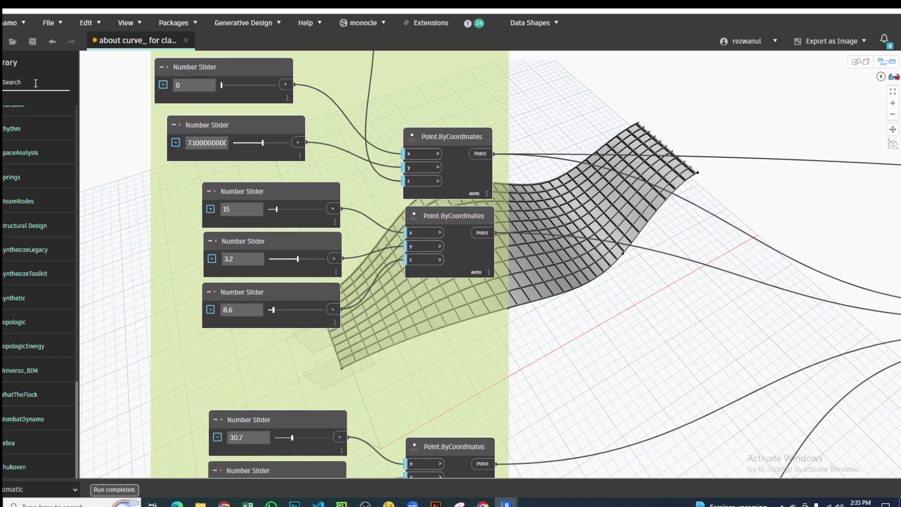
Step: Search the node library for 'point.b coordinates' and browse the results
{"action": "left_click", "coordinate": [36, 83]}
{"action": "type", "text": "po"}
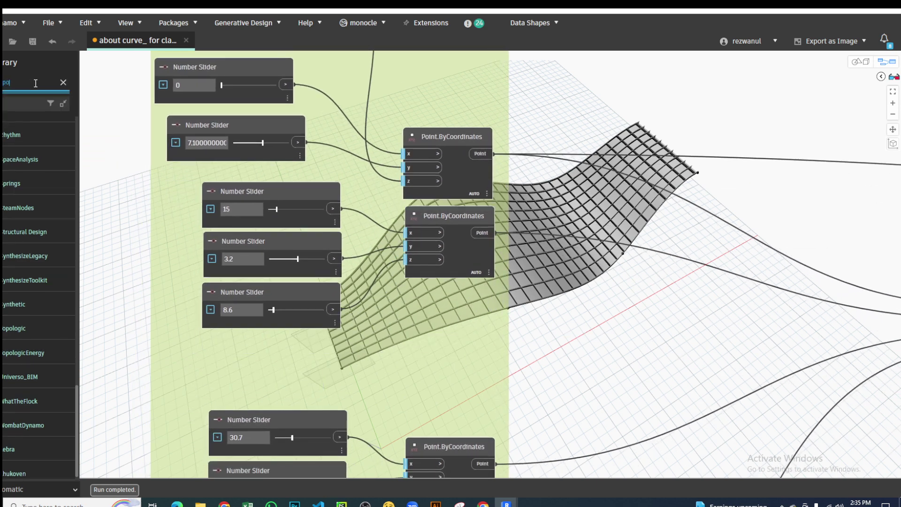
{"action": "type", "text": "int"}
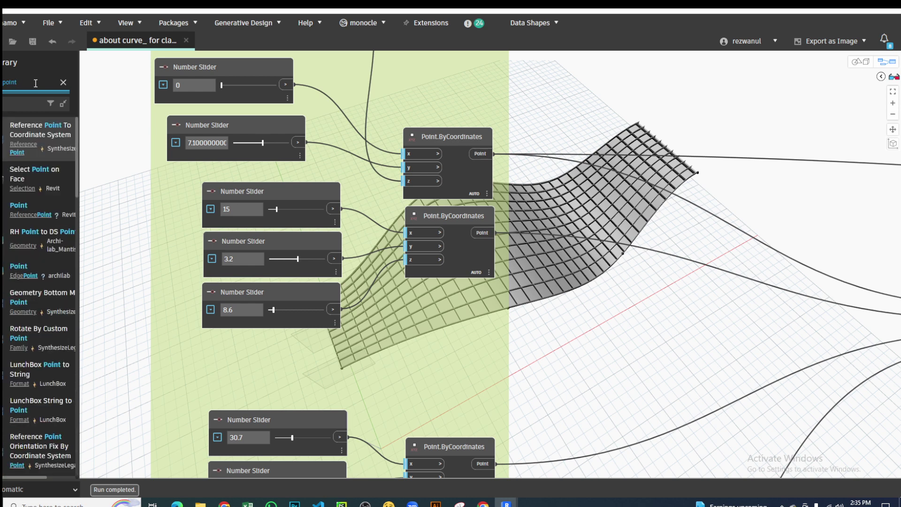
{"action": "type", "text": ".by"}
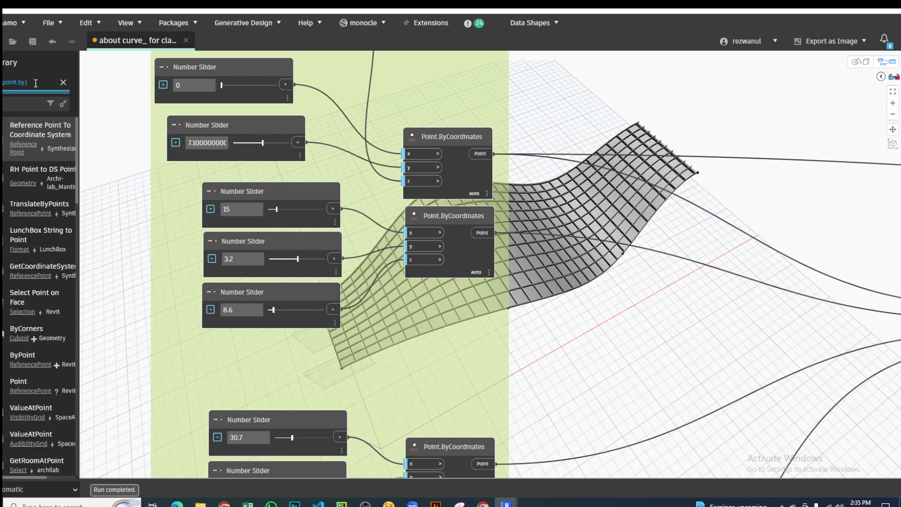
{"action": "type", "text": " coo"}
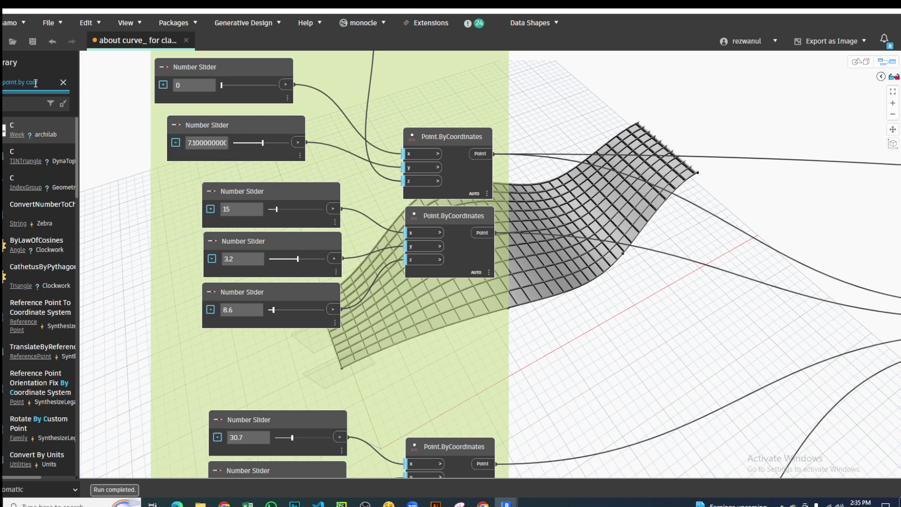
{"action": "type", "text": "rdinates"}
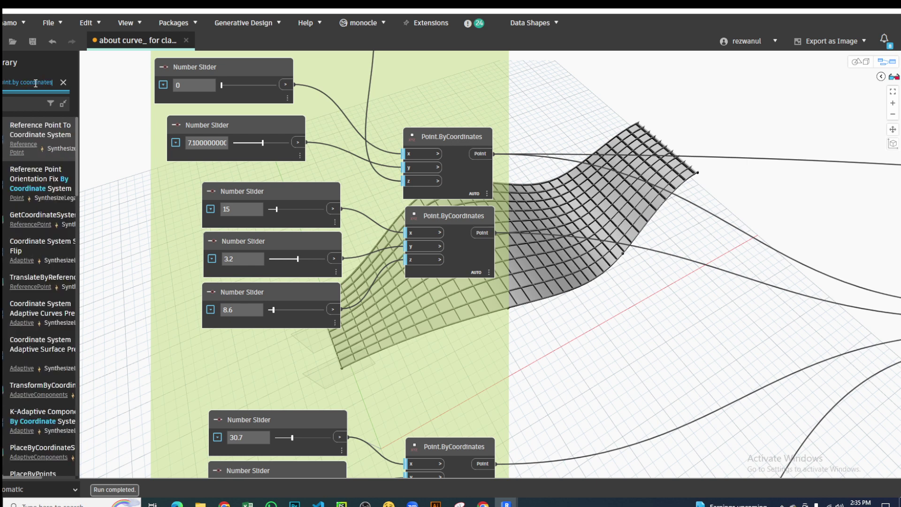
{"action": "scroll", "coordinate": [47, 235], "scroll_direction": "down", "scroll_amount": 5}
{"action": "scroll", "coordinate": [44, 250], "scroll_direction": "down", "scroll_amount": 3}
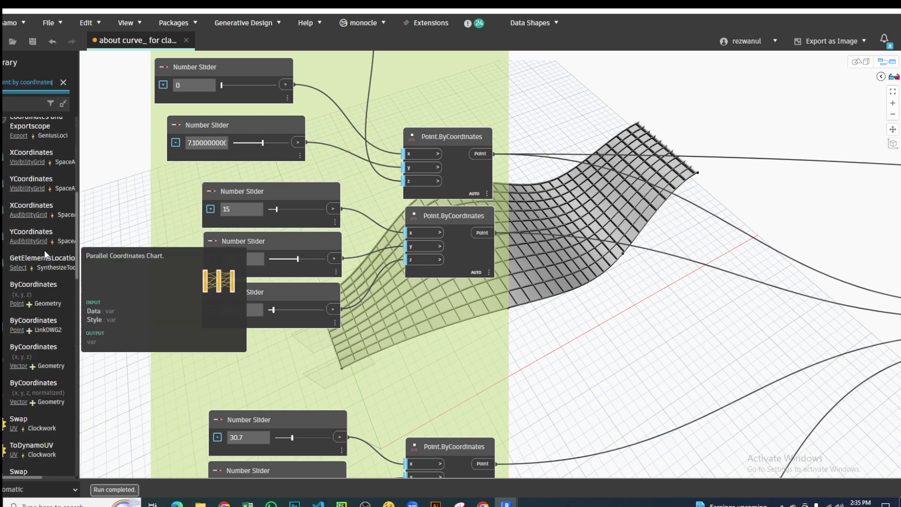
{"action": "scroll", "coordinate": [44, 251], "scroll_direction": "down", "scroll_amount": 2}
{"action": "scroll", "coordinate": [44, 251], "scroll_direction": "down", "scroll_amount": 2}
{"action": "scroll", "coordinate": [44, 251], "scroll_direction": "down", "scroll_amount": 5}
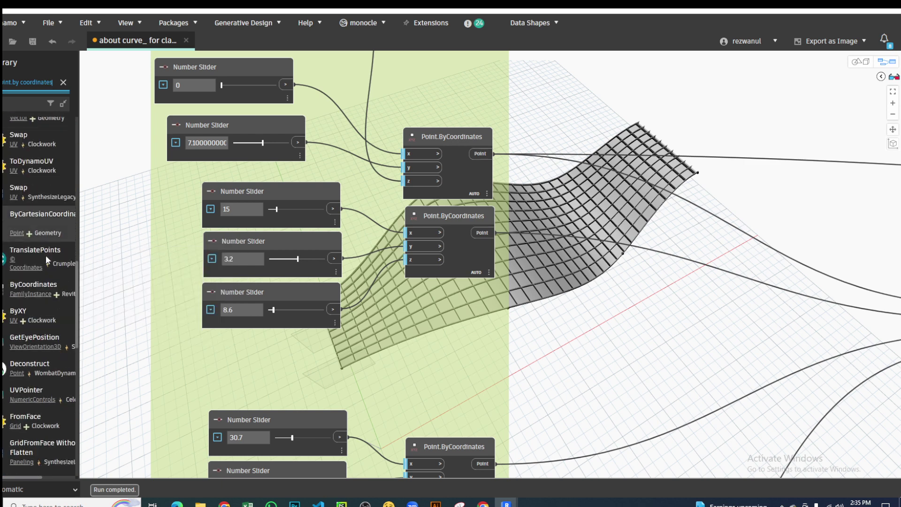
{"action": "mouse_move", "coordinate": [35, 257]}
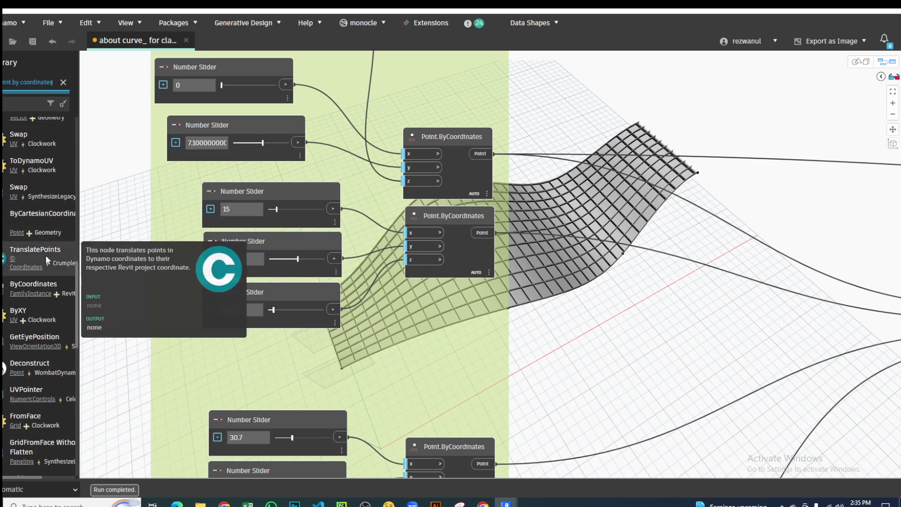
{"action": "scroll", "coordinate": [44, 368], "scroll_direction": "down", "scroll_amount": 3}
{"action": "scroll", "coordinate": [43, 368], "scroll_direction": "down", "scroll_amount": 3}
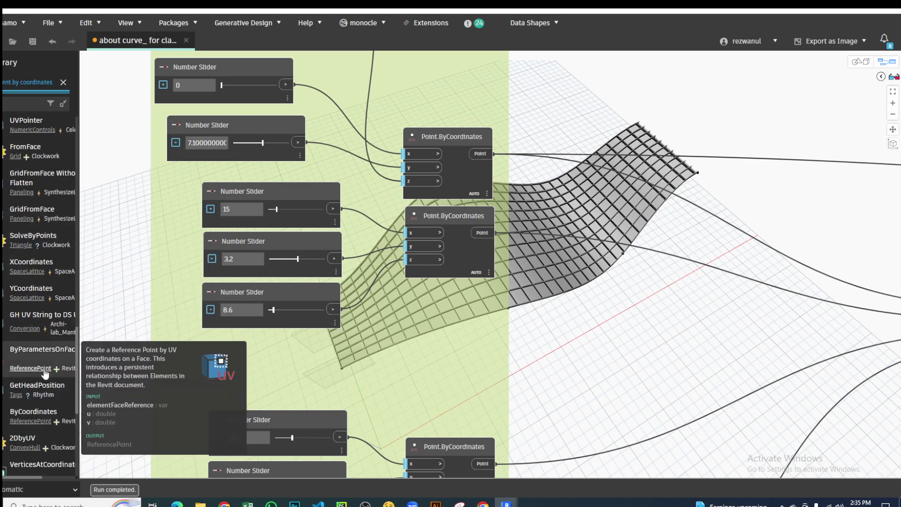
{"action": "scroll", "coordinate": [45, 373], "scroll_direction": "down", "scroll_amount": 3}
{"action": "scroll", "coordinate": [45, 373], "scroll_direction": "down", "scroll_amount": 3}
{"action": "scroll", "coordinate": [45, 373], "scroll_direction": "down", "scroll_amount": 3}
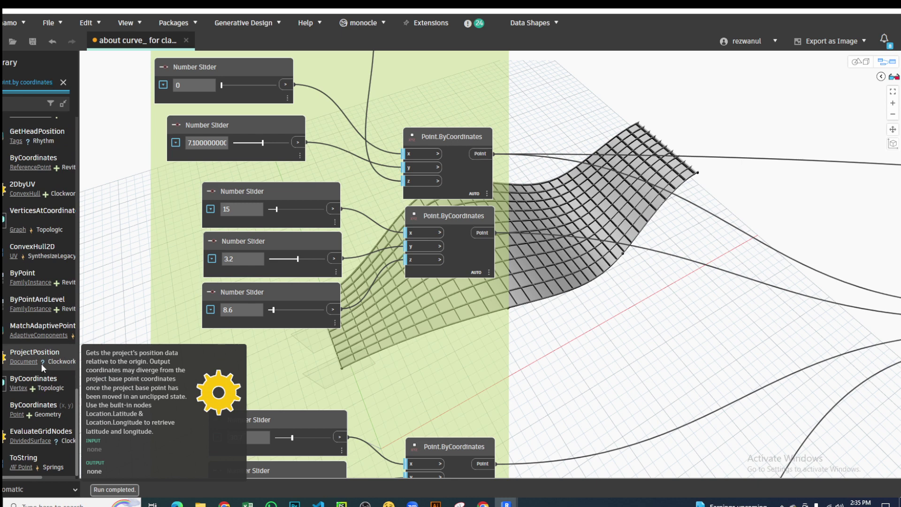
Step: Refine the search to 'point.bycoordinates' and place a ByCoordinates (x, y, z) node
{"action": "left_click", "coordinate": [21, 83]}
{"action": "key", "text": "Delete"}
{"action": "type", "text": "c"}
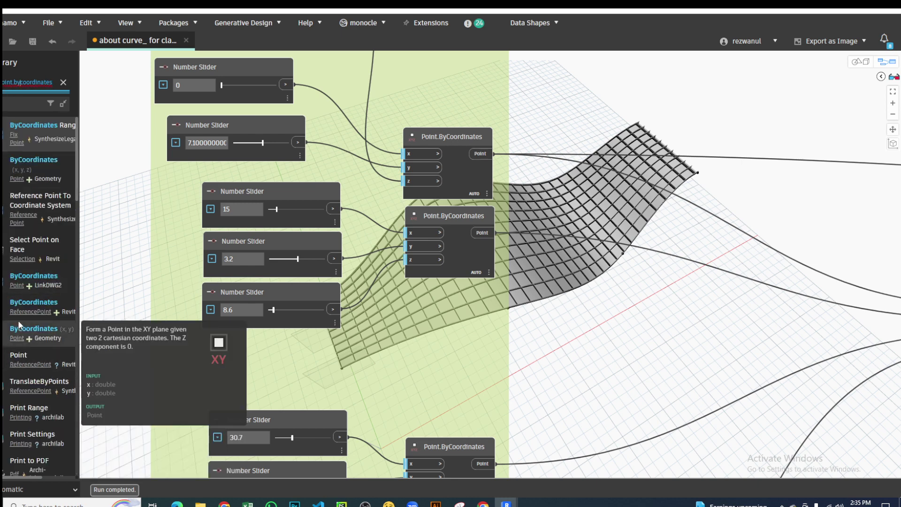
{"action": "scroll", "coordinate": [17, 320], "scroll_direction": "down", "scroll_amount": 5}
{"action": "scroll", "coordinate": [18, 324], "scroll_direction": "down", "scroll_amount": 5}
{"action": "scroll", "coordinate": [19, 328], "scroll_direction": "down", "scroll_amount": 5}
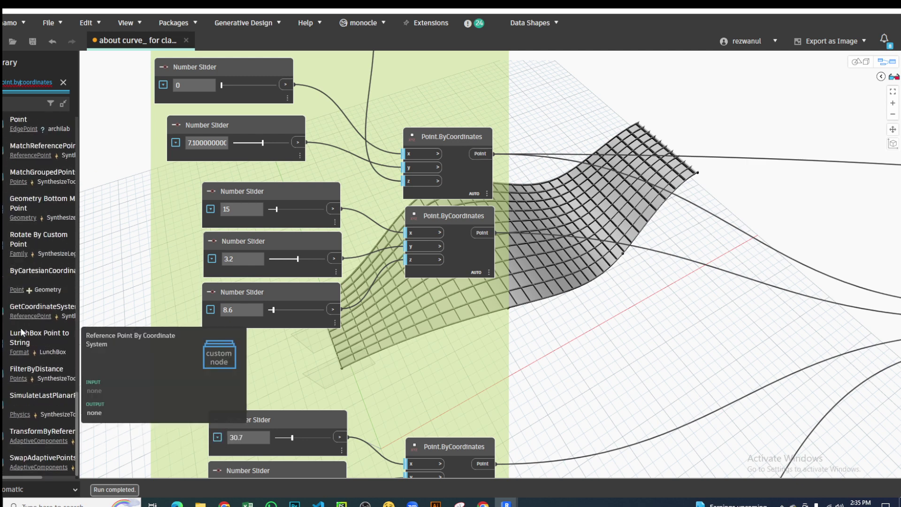
{"action": "scroll", "coordinate": [21, 331], "scroll_direction": "up", "scroll_amount": 5}
{"action": "scroll", "coordinate": [22, 330], "scroll_direction": "up", "scroll_amount": 5}
{"action": "scroll", "coordinate": [23, 329], "scroll_direction": "up", "scroll_amount": 3}
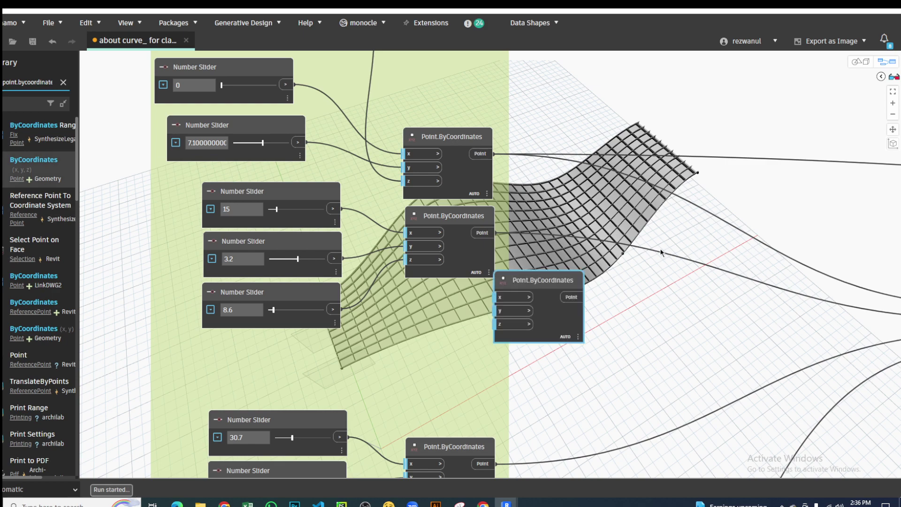
Step: Move the new Point.ByCoordinates node aside and delete it
{"action": "left_click_drag", "start_coordinate": [560, 290], "coordinate": [657, 90]}
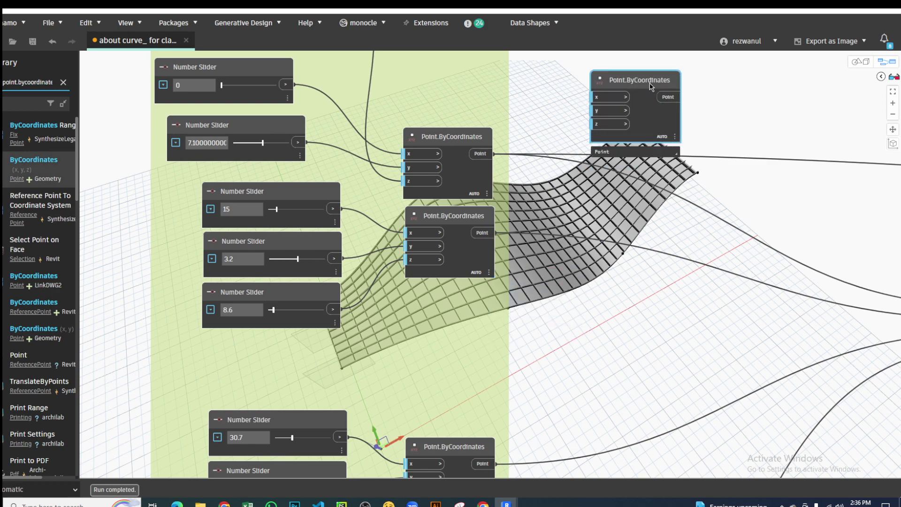
{"action": "key", "text": "Delete"}
{"action": "scroll", "coordinate": [535, 211], "scroll_direction": "down", "scroll_amount": 3}
{"action": "scroll", "coordinate": [486, 177], "scroll_direction": "up", "scroll_amount": 2}
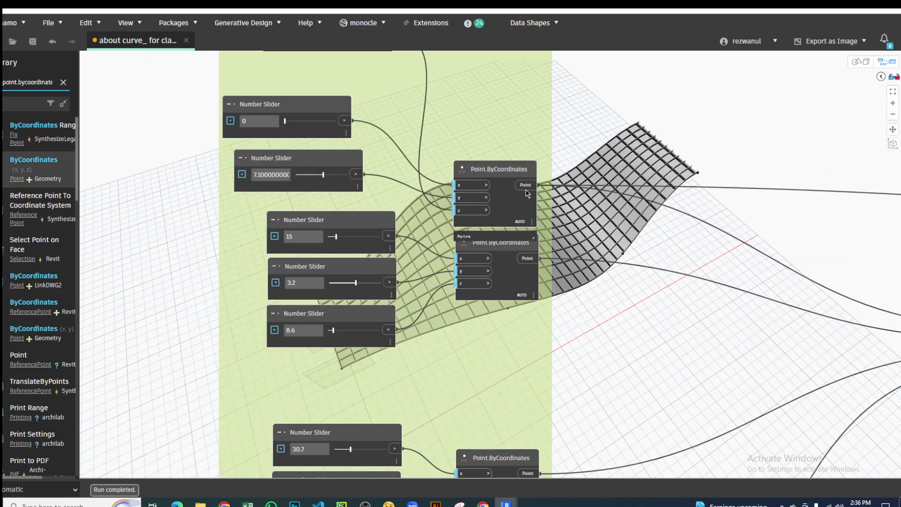
{"action": "scroll", "coordinate": [433, 277], "scroll_direction": "down", "scroll_amount": 3}
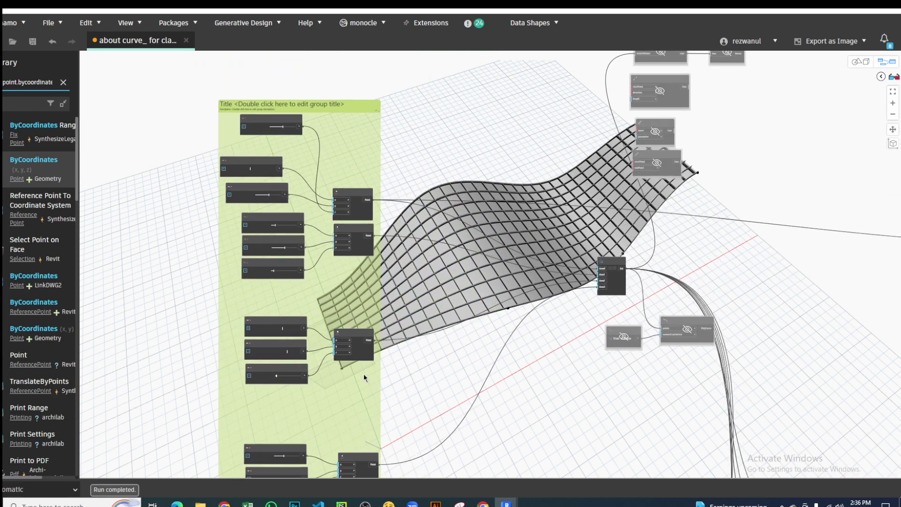
{"action": "middle_click_drag", "start_coordinate": [416, 344], "coordinate": [332, 414]}
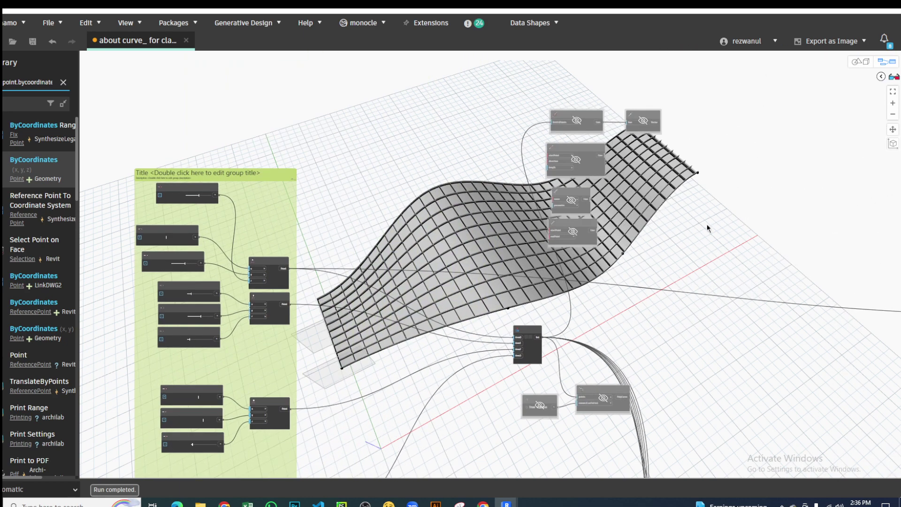
Step: Review the 15, 3.2 and 8.6 sliders wired into Point.ByCoordinates x, y and z
{"action": "middle_click_drag", "start_coordinate": [485, 253], "coordinate": [630, 157]}
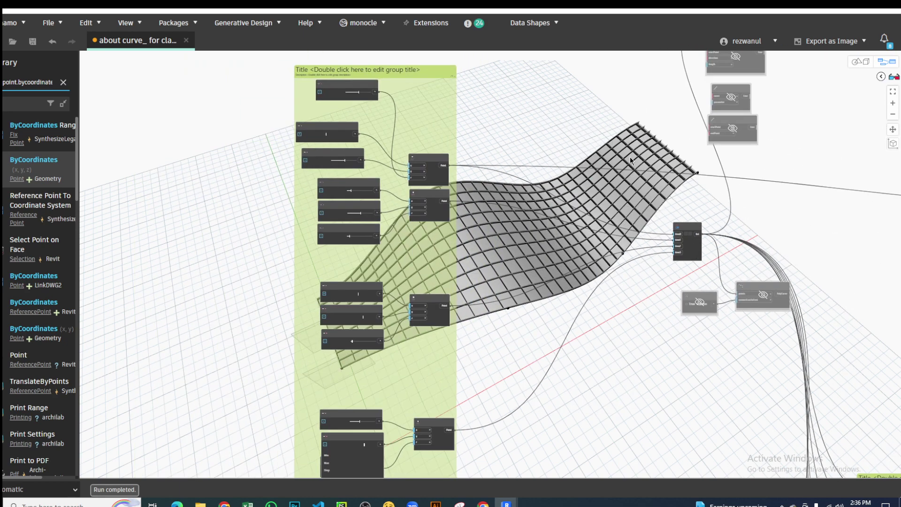
{"action": "scroll", "coordinate": [528, 173], "scroll_direction": "up", "scroll_amount": 3}
{"action": "scroll", "coordinate": [568, 144], "scroll_direction": "up", "scroll_amount": 1}
{"action": "scroll", "coordinate": [562, 132], "scroll_direction": "down", "scroll_amount": 2}
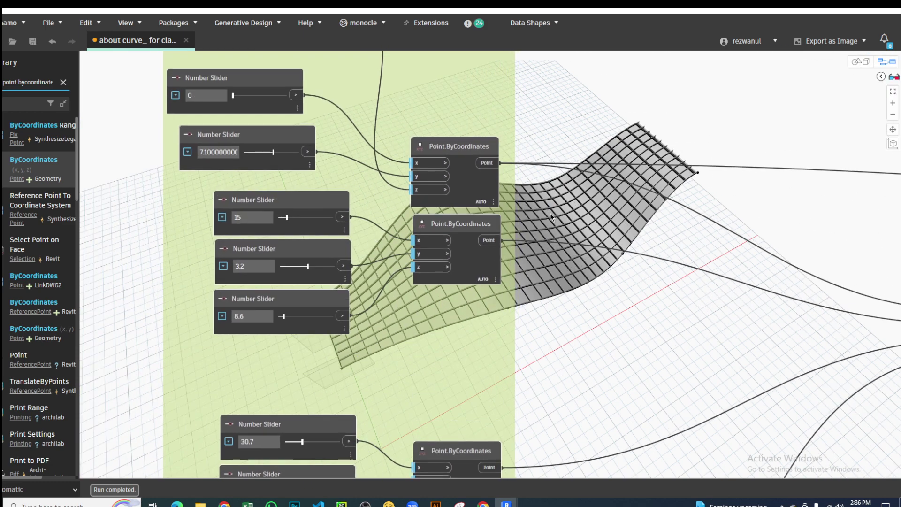
{"action": "scroll", "coordinate": [483, 96], "scroll_direction": "down", "scroll_amount": 2}
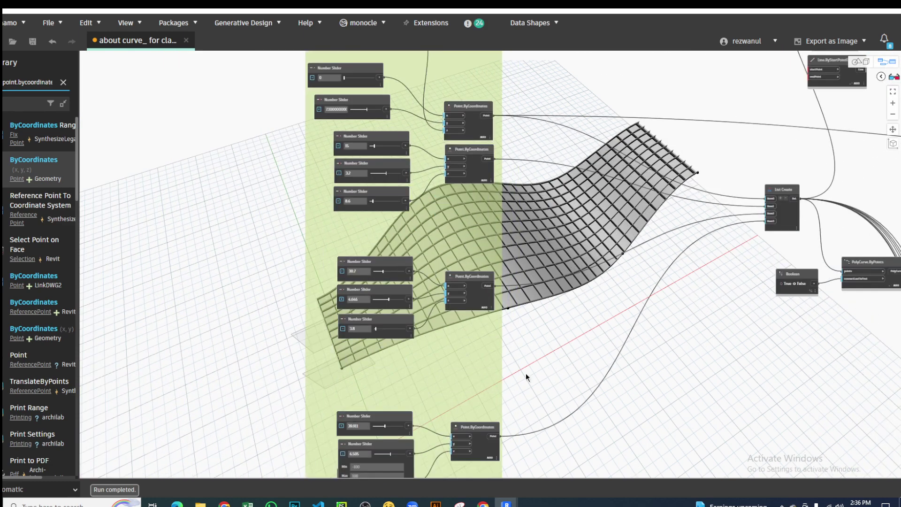
{"action": "scroll", "coordinate": [366, 126], "scroll_direction": "up", "scroll_amount": 1}
{"action": "scroll", "coordinate": [422, 113], "scroll_direction": "up", "scroll_amount": 1}
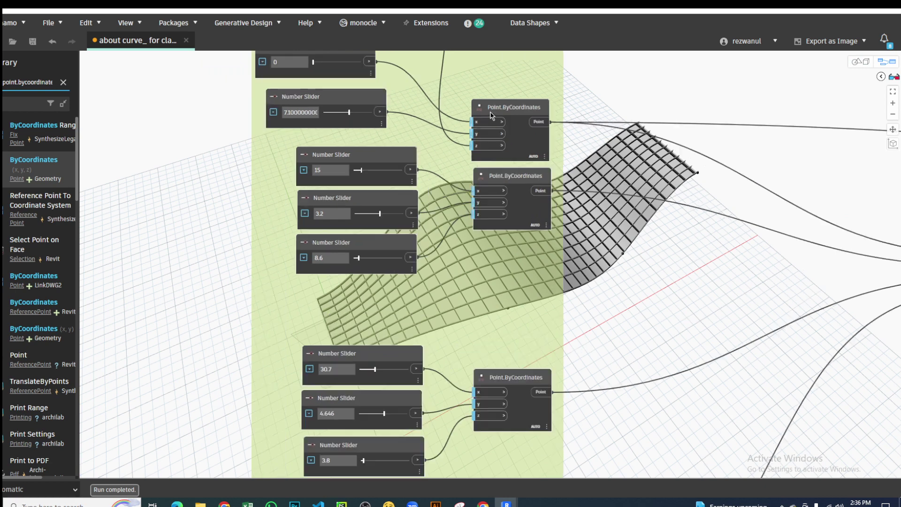
{"action": "scroll", "coordinate": [450, 122], "scroll_direction": "up", "scroll_amount": 1}
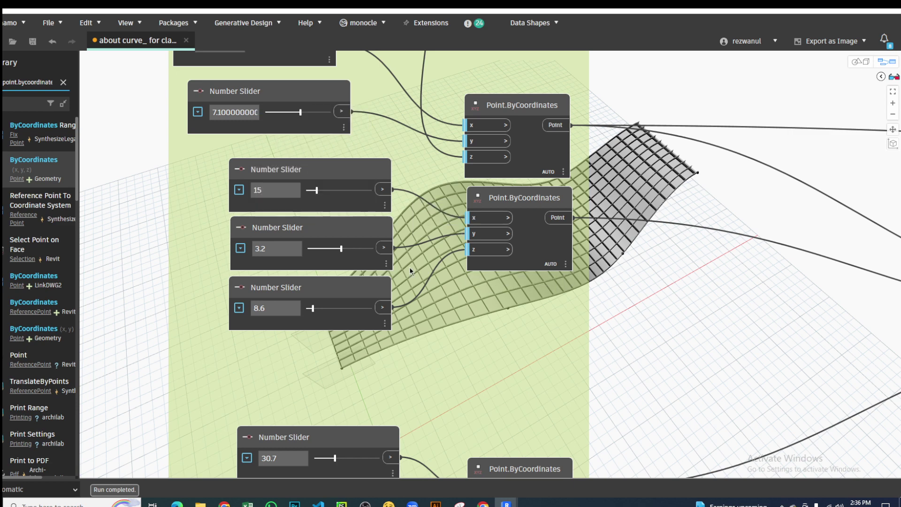
Step: Expand the 8.6 slider to show Min 0, Max 100, Step 0.1, briefly checking the 3.2 slider
{"action": "left_click", "coordinate": [239, 308]}
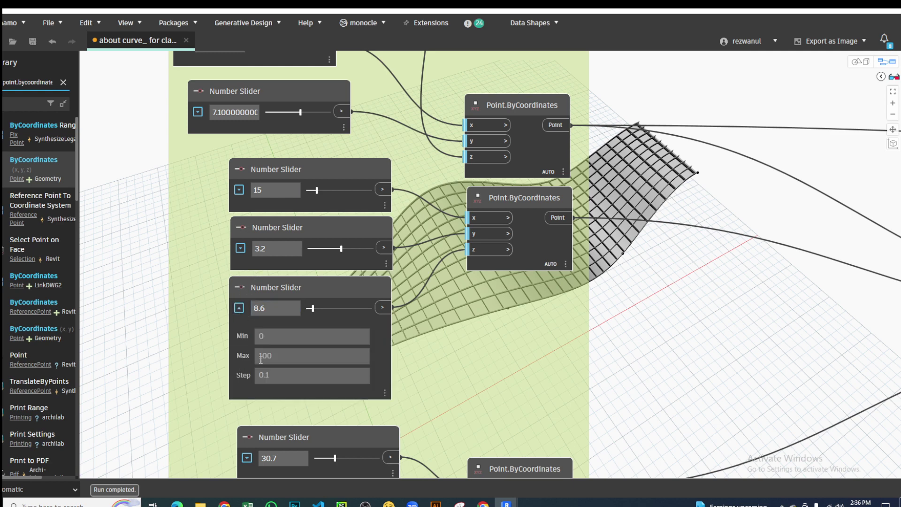
{"action": "left_click", "coordinate": [240, 248]}
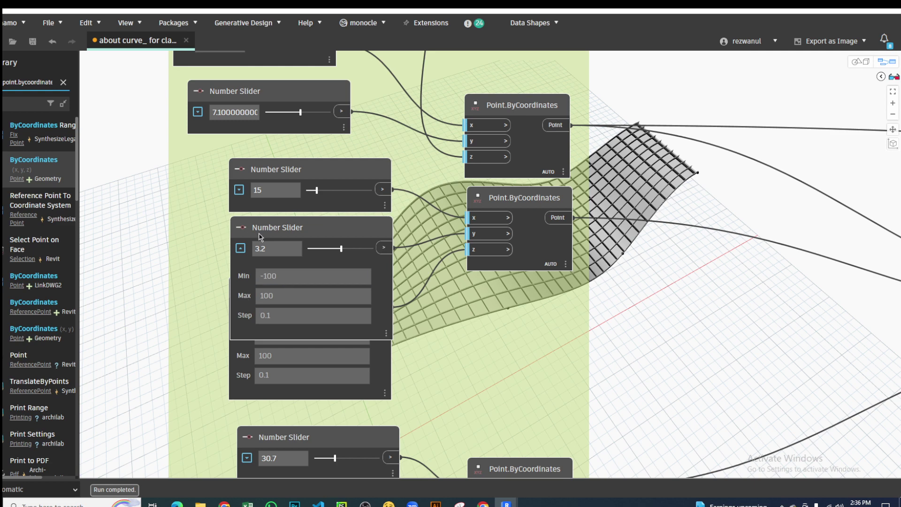
{"action": "left_click", "coordinate": [240, 248]}
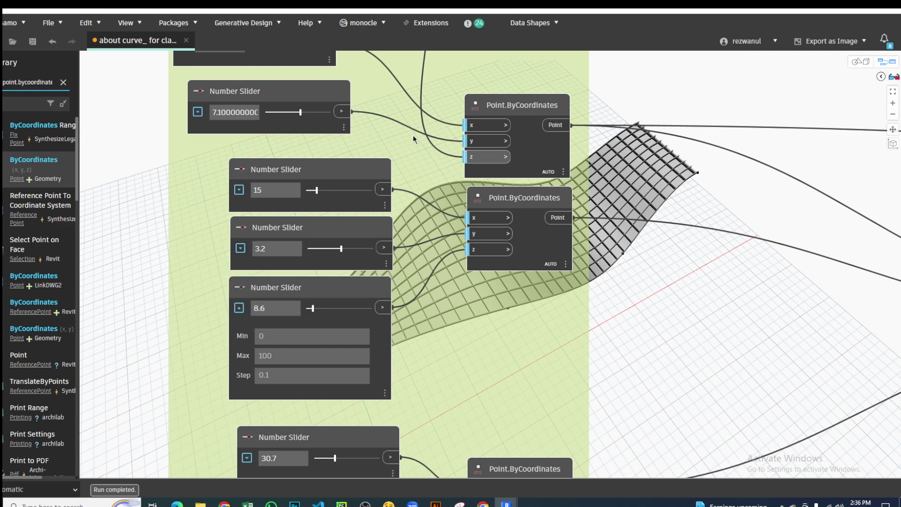
{"action": "scroll", "coordinate": [422, 234], "scroll_direction": "down", "scroll_amount": 2}
{"action": "scroll", "coordinate": [422, 234], "scroll_direction": "down", "scroll_amount": 3}
{"action": "scroll", "coordinate": [422, 234], "scroll_direction": "down", "scroll_amount": 2}
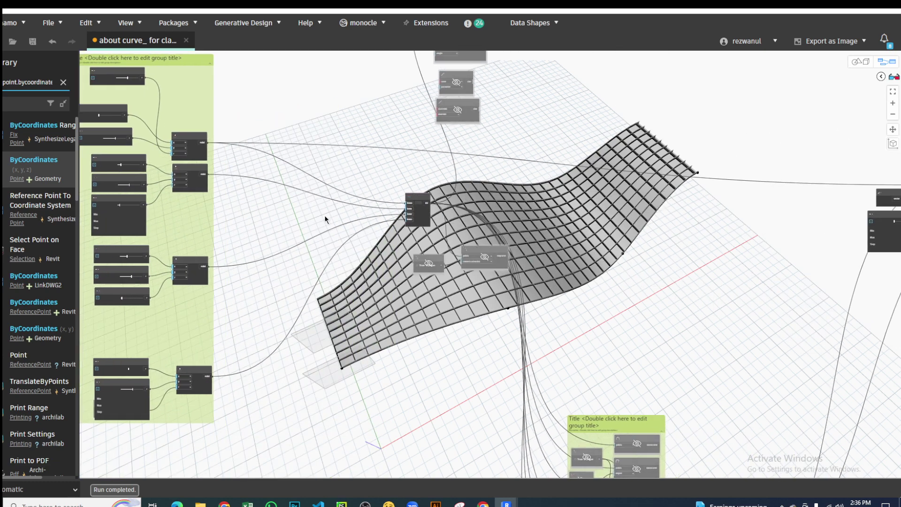
{"action": "scroll", "coordinate": [253, 191], "scroll_direction": "up", "scroll_amount": 5}
Step: Preview the four points collected by the List Create node
{"action": "middle_click_drag", "start_coordinate": [253, 191], "coordinate": [80, 177]}
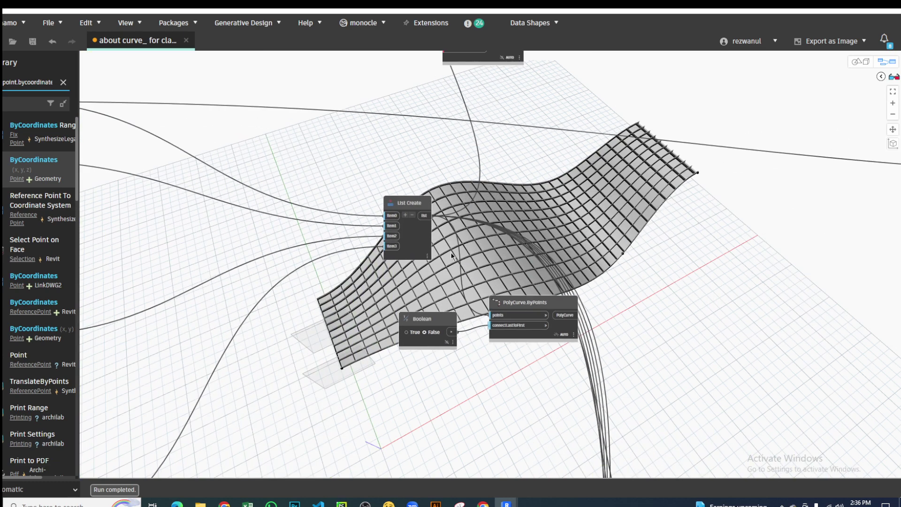
{"action": "scroll", "coordinate": [393, 244], "scroll_direction": "up", "scroll_amount": 3}
{"action": "left_click", "coordinate": [393, 244]}
{"action": "scroll", "coordinate": [432, 226], "scroll_direction": "down", "scroll_amount": 4}
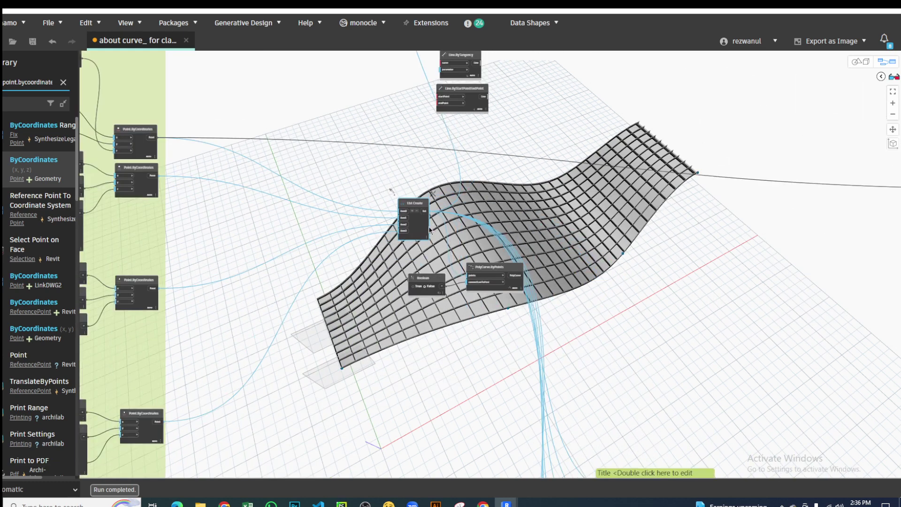
{"action": "scroll", "coordinate": [409, 232], "scroll_direction": "up", "scroll_amount": 4}
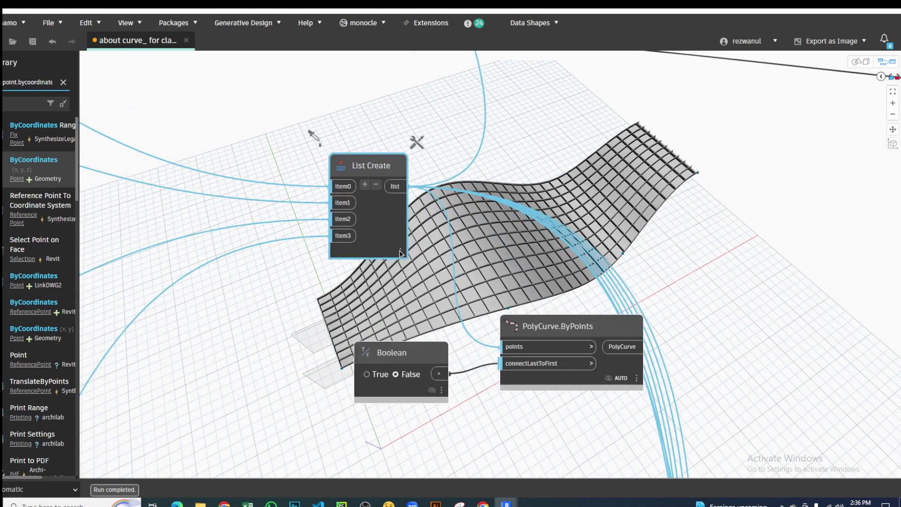
{"action": "mouse_move", "coordinate": [368, 247]}
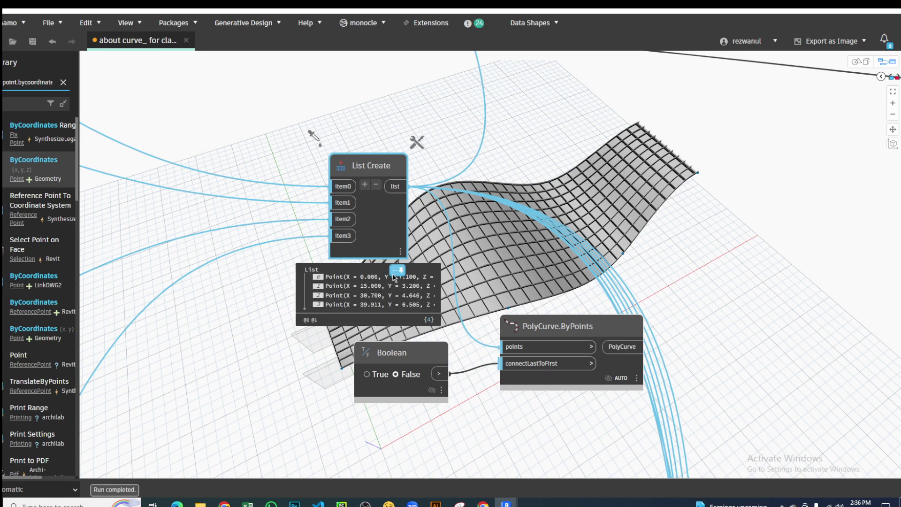
{"action": "scroll", "coordinate": [325, 203], "scroll_direction": "down", "scroll_amount": 3}
{"action": "scroll", "coordinate": [443, 197], "scroll_direction": "down", "scroll_amount": 5}
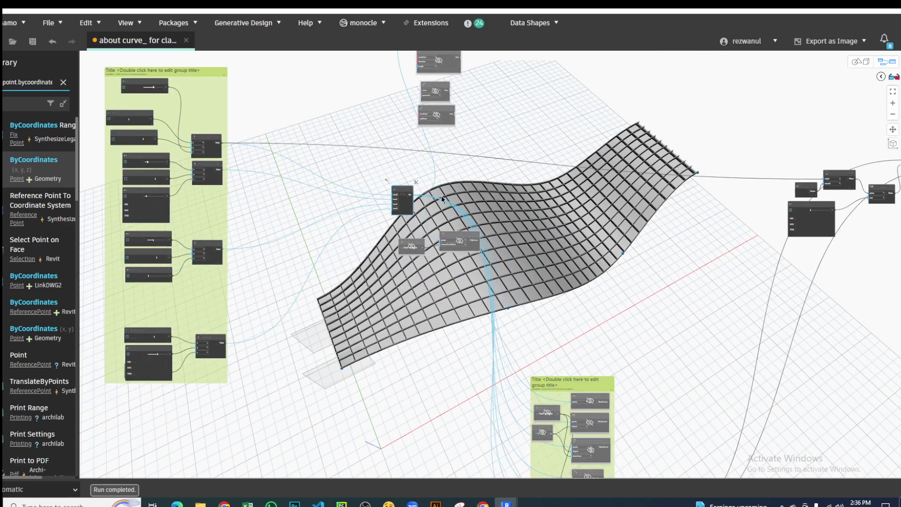
Step: Select all nodes in the green NURBS curve comparison group
{"action": "middle_click_drag", "start_coordinate": [504, 277], "coordinate": [369, 75]}
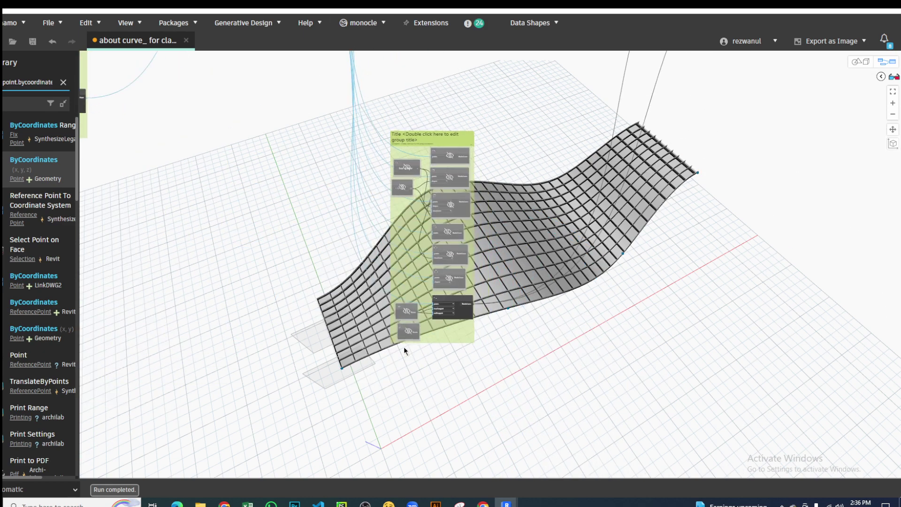
{"action": "scroll", "coordinate": [488, 312], "scroll_direction": "up", "scroll_amount": 3}
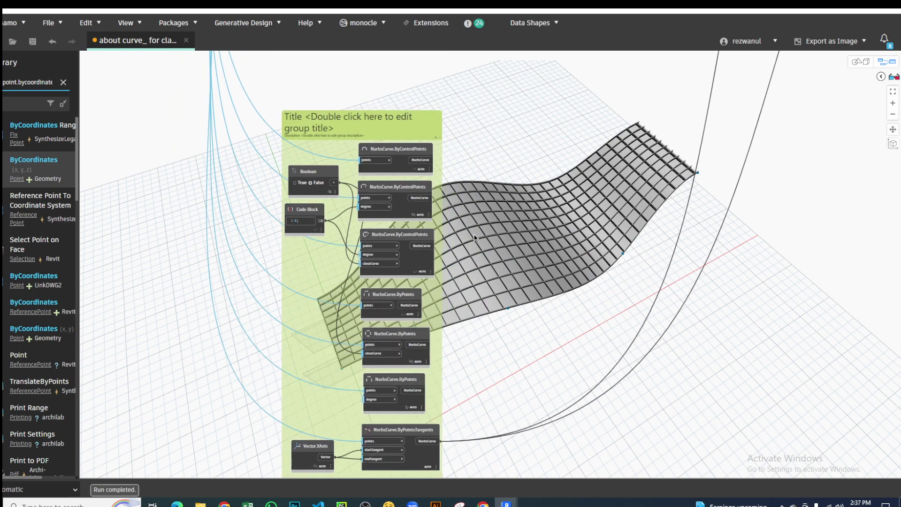
{"action": "mouse_move", "coordinate": [474, 238]}
{"action": "middle_mouse_down"}
{"action": "mouse_move", "coordinate": [393, 178]}
{"action": "mouse_move", "coordinate": [398, 337]}
{"action": "middle_mouse_up"}
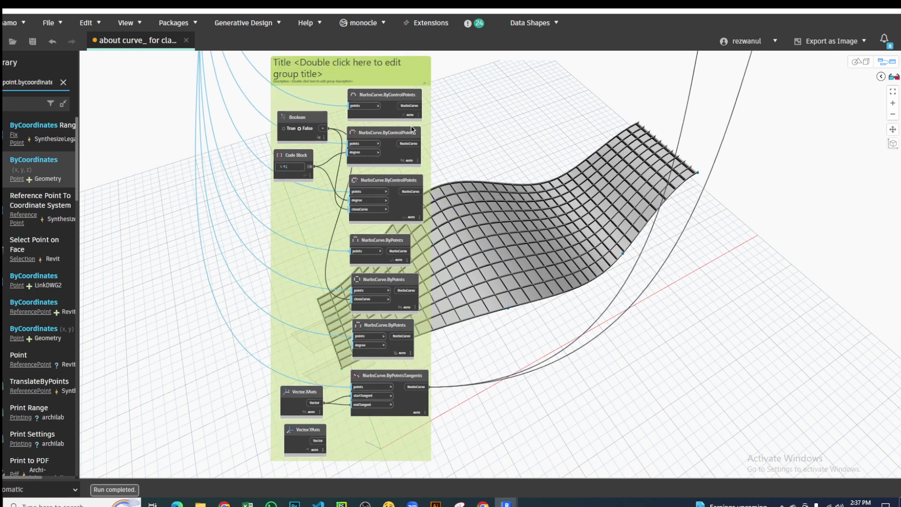
{"action": "left_click_drag", "start_coordinate": [337, 67], "coordinate": [340, 107]}
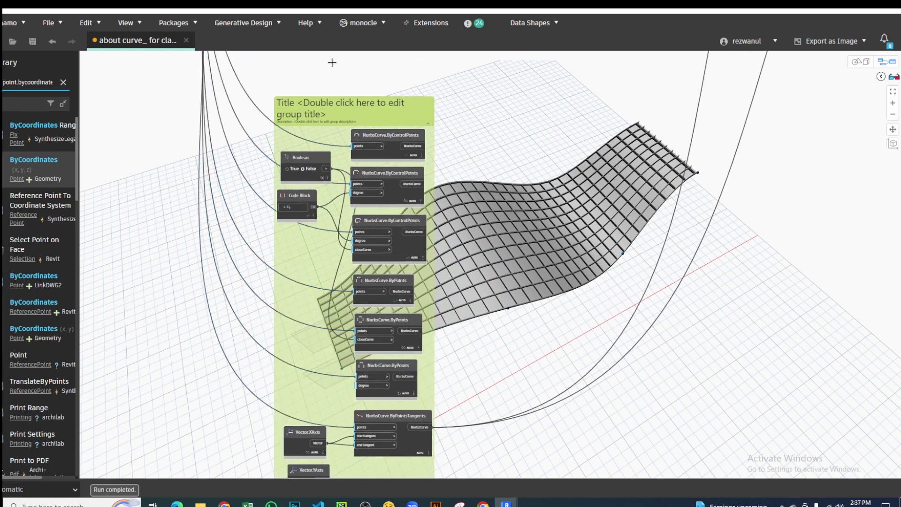
{"action": "left_click_drag", "start_coordinate": [332, 62], "coordinate": [486, 413]}
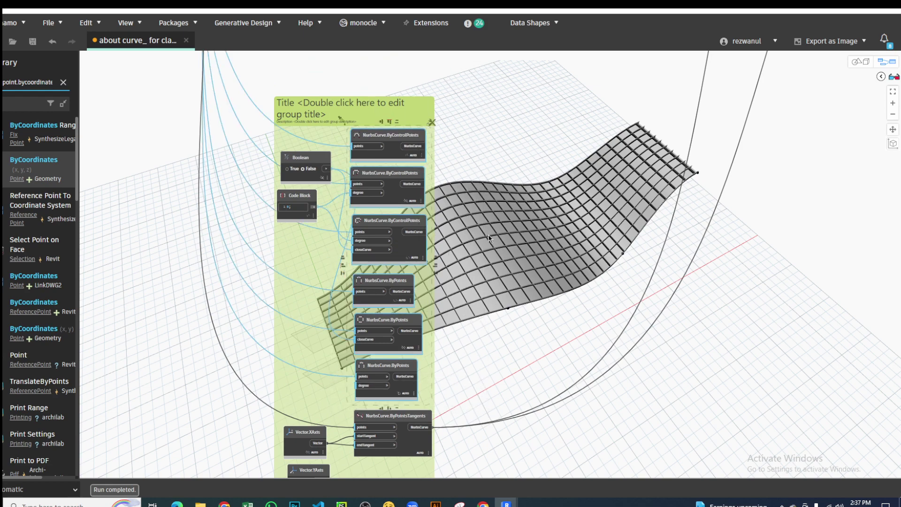
Step: Box-select the node cluster that builds the lofted surface
{"action": "middle_click_drag", "start_coordinate": [490, 238], "coordinate": [478, 94]}
{"action": "scroll", "coordinate": [384, 428], "scroll_direction": "down", "scroll_amount": 3}
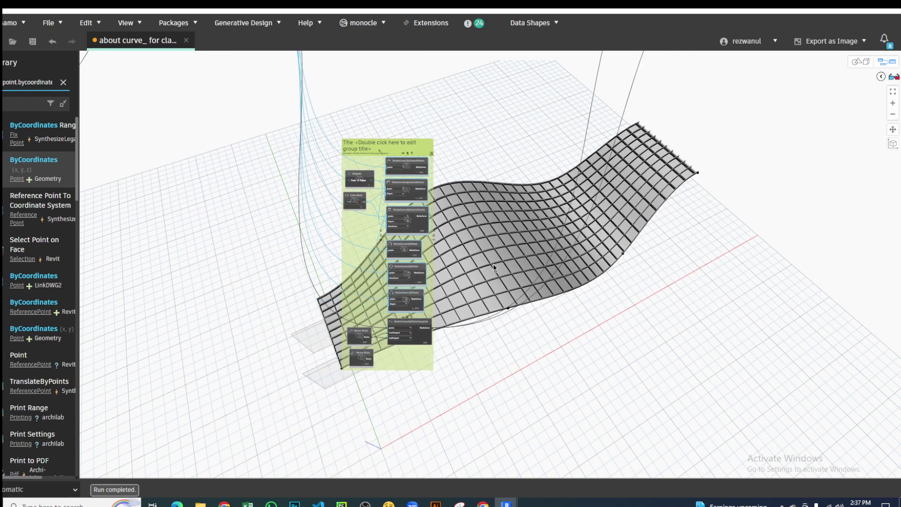
{"action": "middle_click_drag", "start_coordinate": [580, 156], "coordinate": [434, 423]}
{"action": "scroll", "coordinate": [313, 280], "scroll_direction": "down", "scroll_amount": 3}
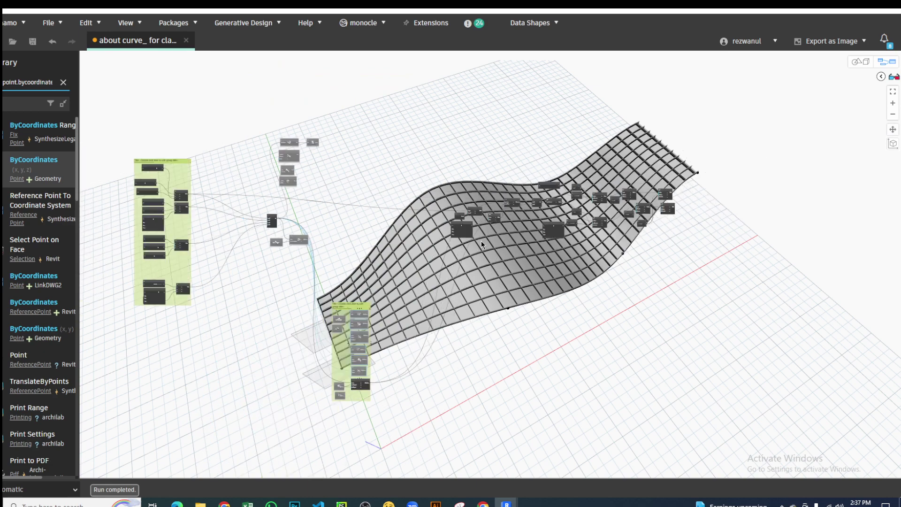
{"action": "middle_click_drag", "start_coordinate": [460, 208], "coordinate": [297, 168]}
{"action": "left_click_drag", "start_coordinate": [547, 298], "coordinate": [653, 342]}
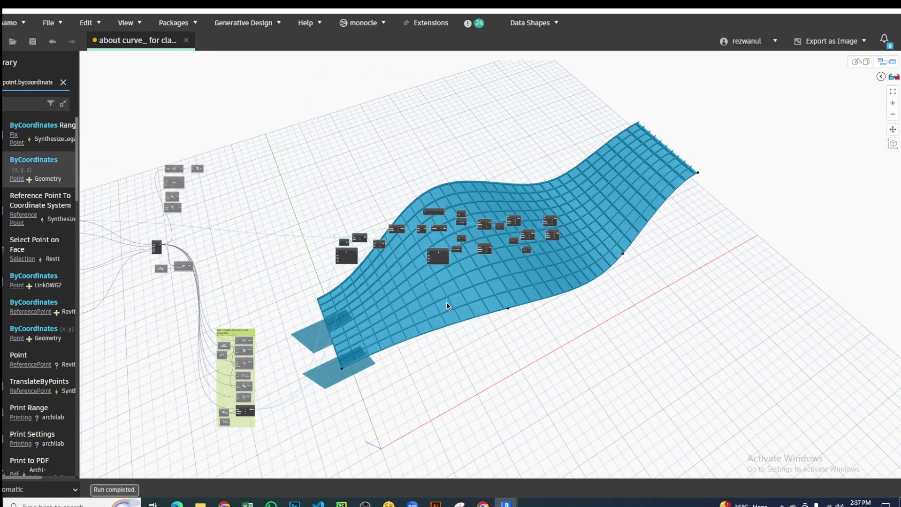
Step: Hide the geometry preview of the selected surface nodes
{"action": "right_click", "coordinate": [383, 291]}
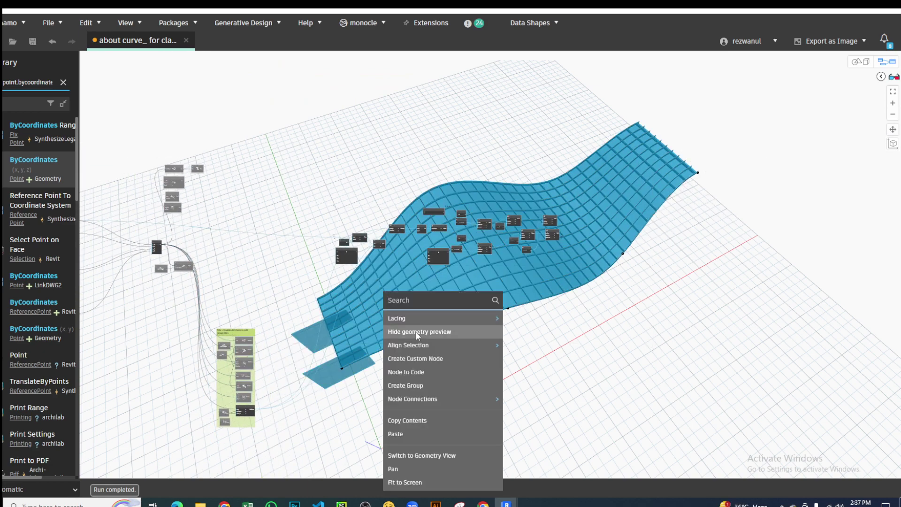
{"action": "left_click", "coordinate": [416, 331]}
{"action": "scroll", "coordinate": [338, 270], "scroll_direction": "up", "scroll_amount": 2}
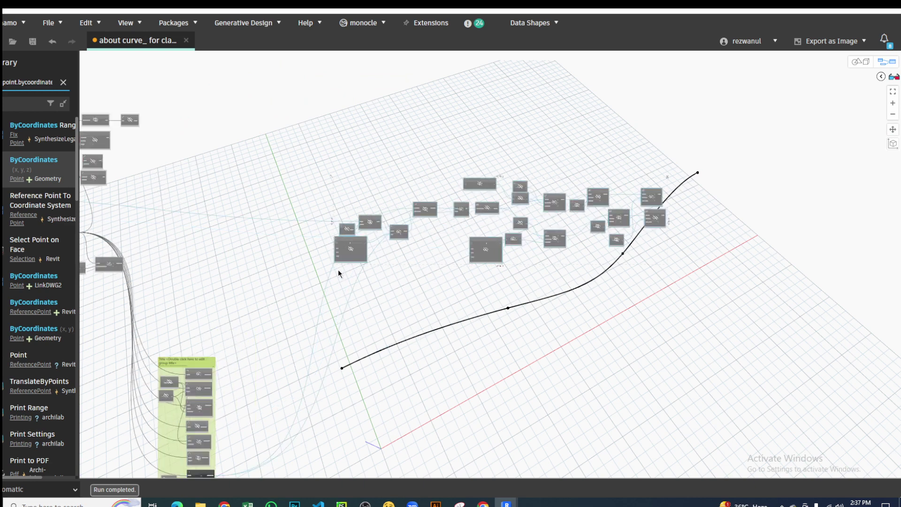
{"action": "middle_click_drag", "start_coordinate": [338, 269], "coordinate": [417, 195]}
{"action": "scroll", "coordinate": [422, 155], "scroll_direction": "up", "scroll_amount": 5}
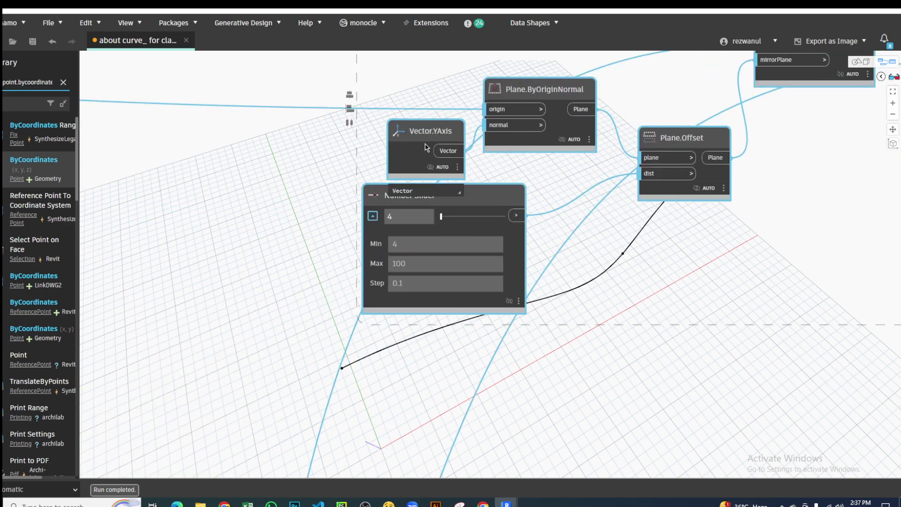
{"action": "middle_click_drag", "start_coordinate": [425, 148], "coordinate": [238, 282]}
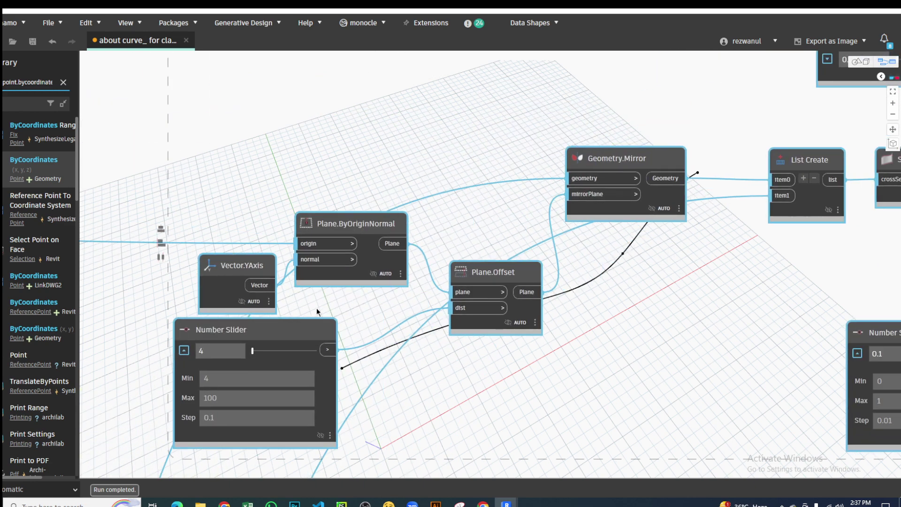
Step: Freeze the Vector.YAxis node
{"action": "right_click", "coordinate": [252, 266]}
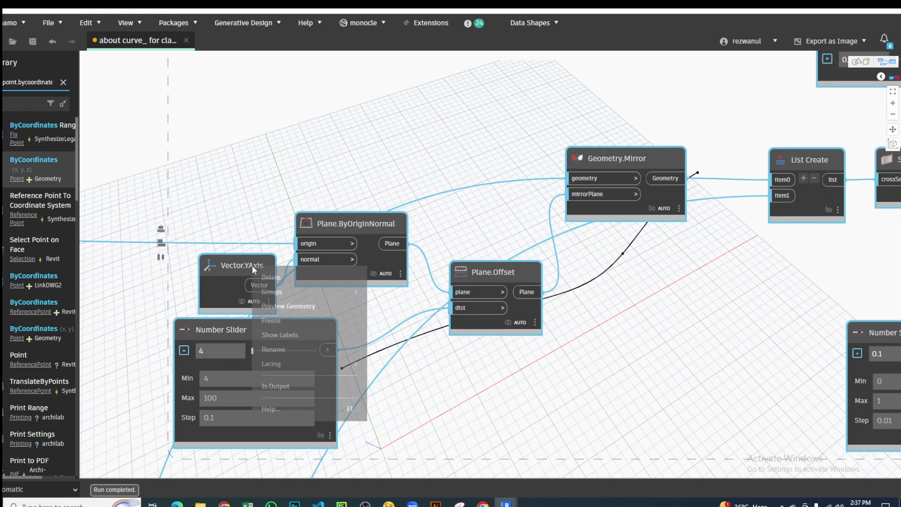
{"action": "left_click", "coordinate": [289, 320]}
{"action": "scroll", "coordinate": [446, 198], "scroll_direction": "down", "scroll_amount": 5}
{"action": "scroll", "coordinate": [502, 209], "scroll_direction": "down", "scroll_amount": 3}
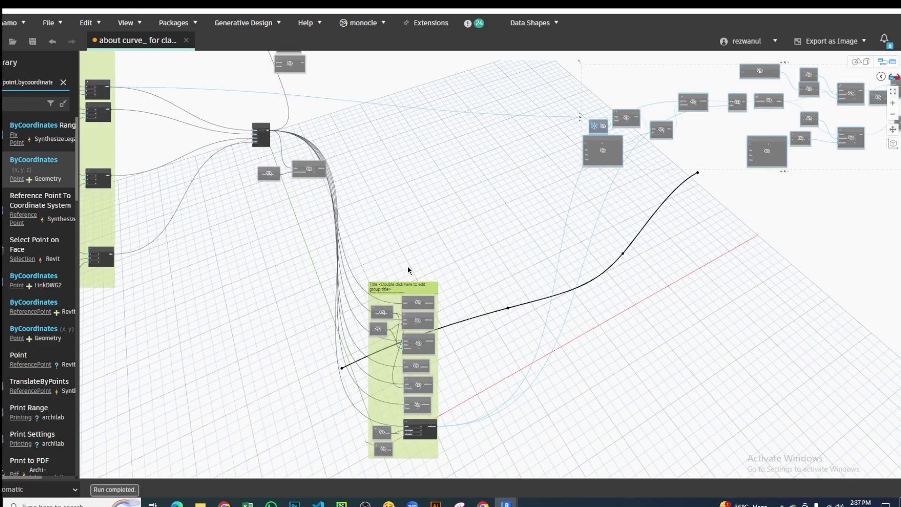
{"action": "mouse_move", "coordinate": [407, 270]}
{"action": "middle_mouse_down"}
{"action": "mouse_move", "coordinate": [480, 229]}
{"action": "mouse_move", "coordinate": [697, 311]}
{"action": "middle_mouse_up"}
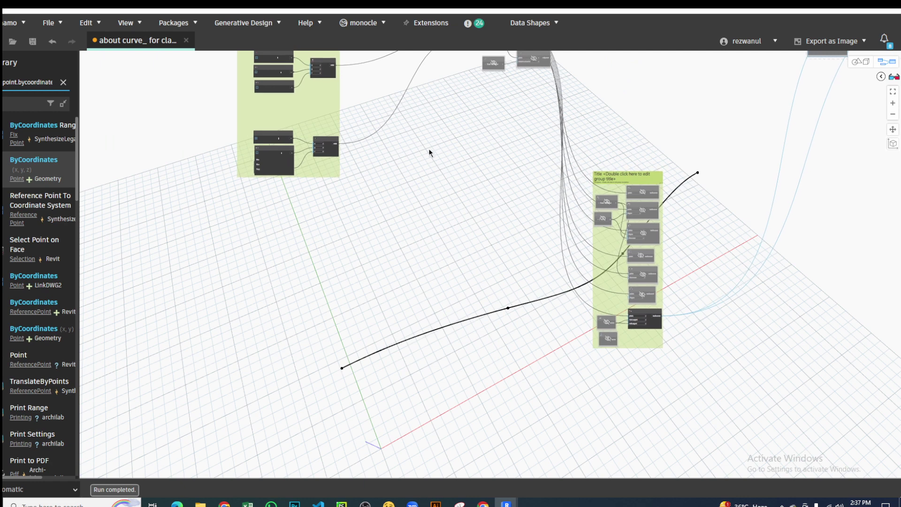
{"action": "middle_click_drag", "start_coordinate": [783, 392], "coordinate": [665, 277]}
{"action": "scroll", "coordinate": [544, 181], "scroll_direction": "up", "scroll_amount": 3}
{"action": "scroll", "coordinate": [474, 171], "scroll_direction": "up", "scroll_amount": 5}
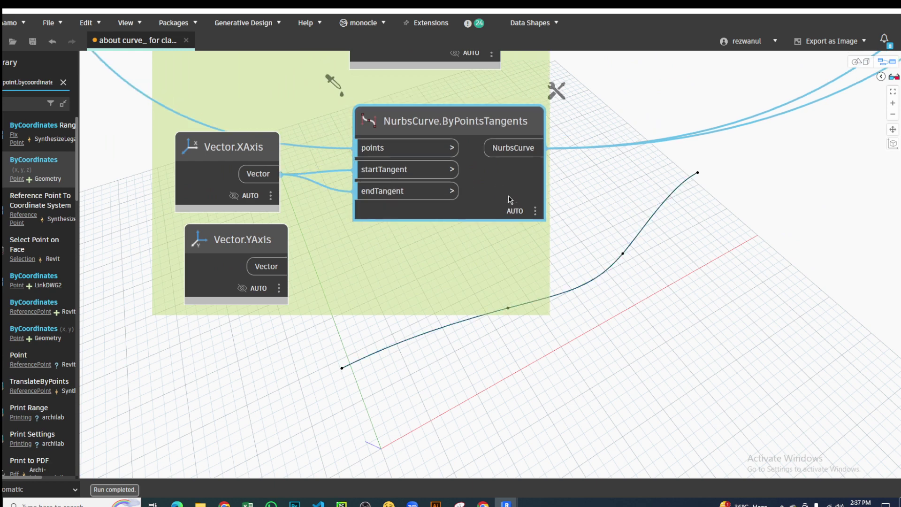
Step: Nudge the NurbsCurve.ByPointsTangents node up-left and zoom in to inspect it
{"action": "left_click_drag", "start_coordinate": [496, 180], "coordinate": [486, 166]}
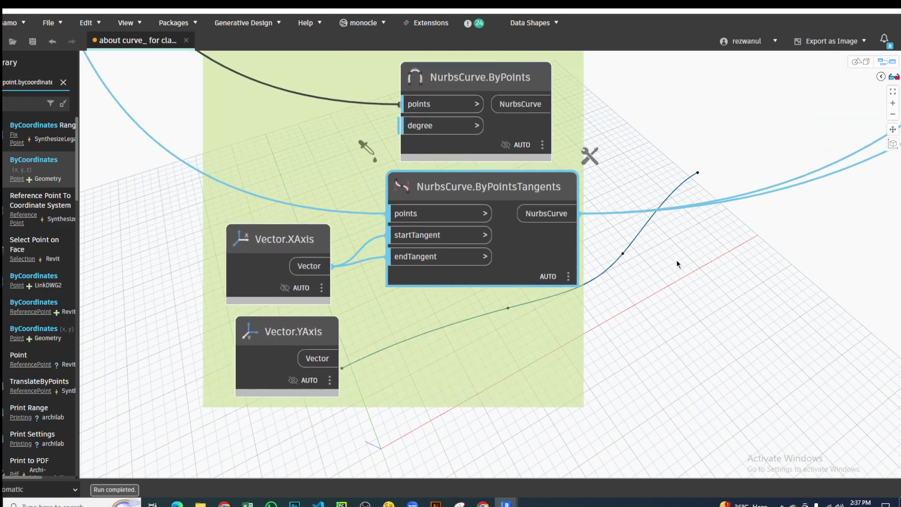
{"action": "scroll", "coordinate": [694, 267], "scroll_direction": "down", "scroll_amount": 3}
{"action": "scroll", "coordinate": [647, 261], "scroll_direction": "up", "scroll_amount": 3}
{"action": "middle_click_drag", "start_coordinate": [623, 244], "coordinate": [505, 180]}
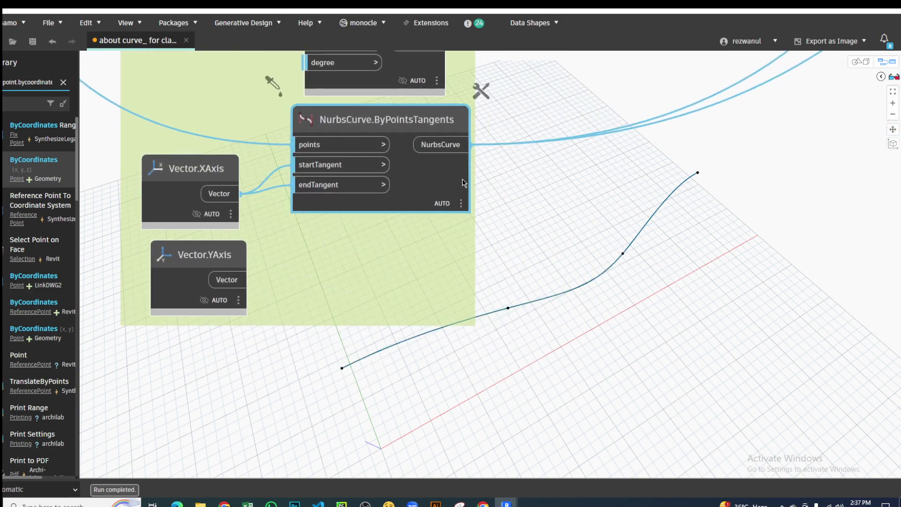
{"action": "scroll", "coordinate": [626, 209], "scroll_direction": "down", "scroll_amount": 3}
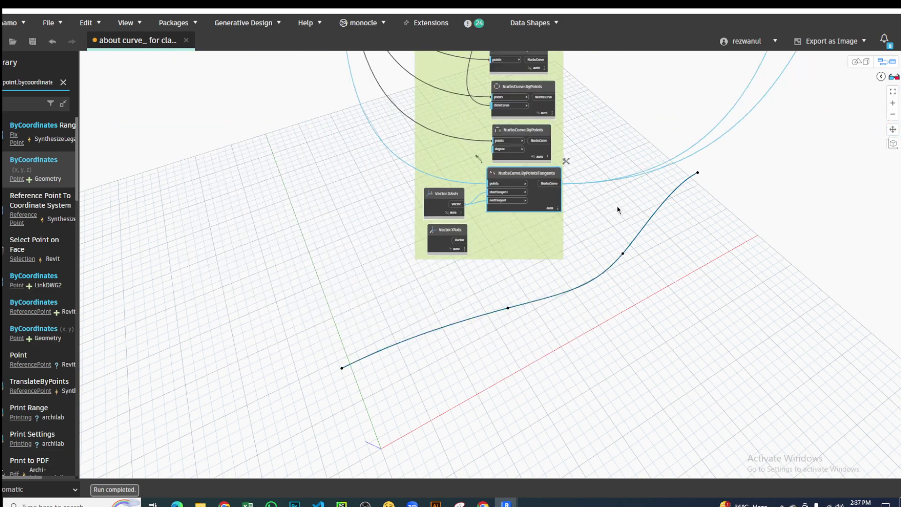
{"action": "scroll", "coordinate": [516, 211], "scroll_direction": "up", "scroll_amount": 2}
{"action": "scroll", "coordinate": [407, 154], "scroll_direction": "down", "scroll_amount": 2}
{"action": "scroll", "coordinate": [406, 229], "scroll_direction": "up", "scroll_amount": 2}
{"action": "scroll", "coordinate": [337, 153], "scroll_direction": "up", "scroll_amount": 2}
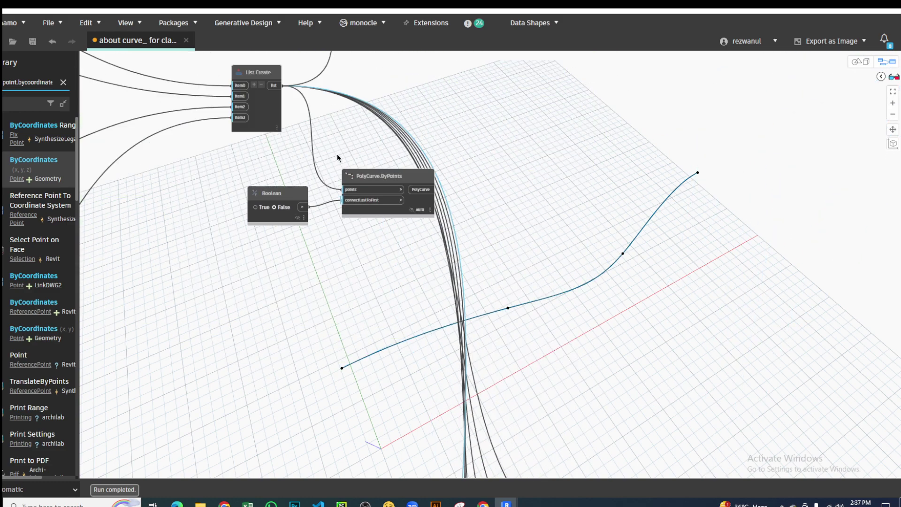
{"action": "scroll", "coordinate": [328, 159], "scroll_direction": "up", "scroll_amount": 1}
{"action": "scroll", "coordinate": [323, 159], "scroll_direction": "up", "scroll_amount": 2}
{"action": "scroll", "coordinate": [369, 331], "scroll_direction": "down", "scroll_amount": 1}
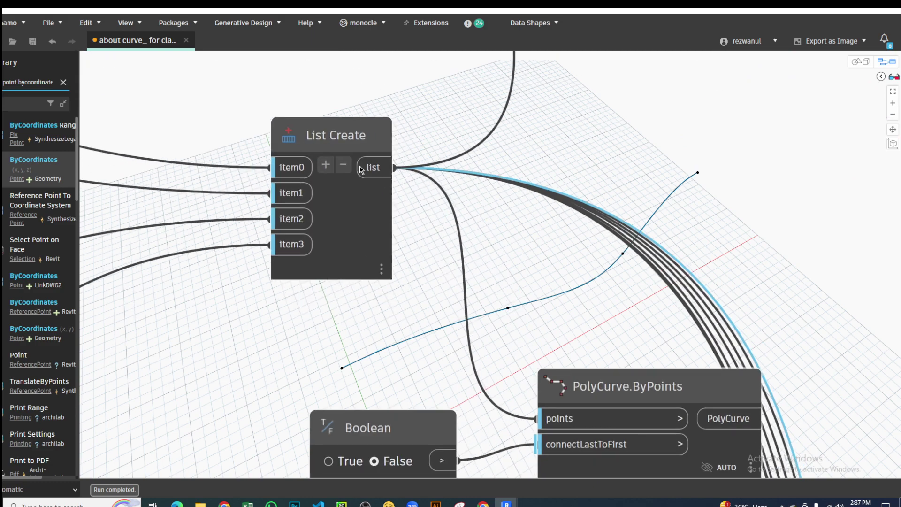
{"action": "scroll", "coordinate": [328, 187], "scroll_direction": "down", "scroll_amount": 3}
{"action": "scroll", "coordinate": [332, 318], "scroll_direction": "down", "scroll_amount": 2}
{"action": "scroll", "coordinate": [434, 270], "scroll_direction": "down", "scroll_amount": 1}
{"action": "scroll", "coordinate": [435, 270], "scroll_direction": "up", "scroll_amount": 3}
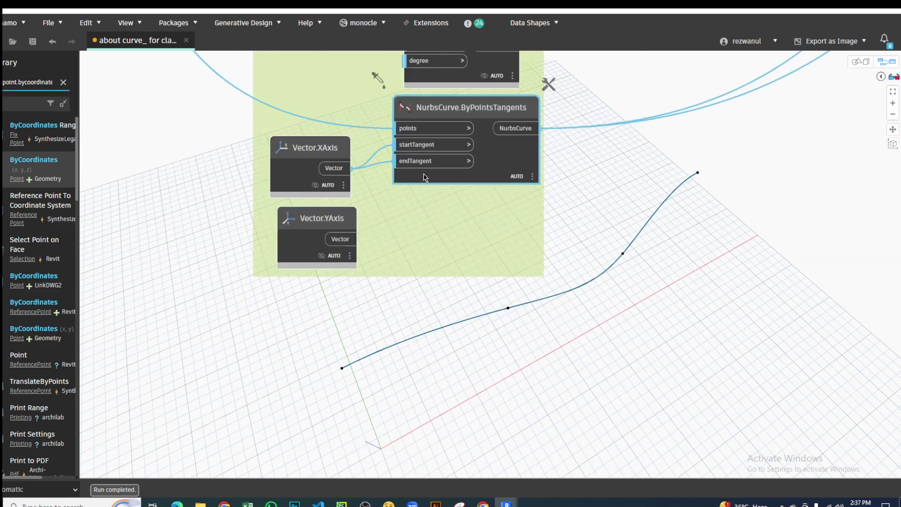
{"action": "scroll", "coordinate": [393, 127], "scroll_direction": "up", "scroll_amount": 2}
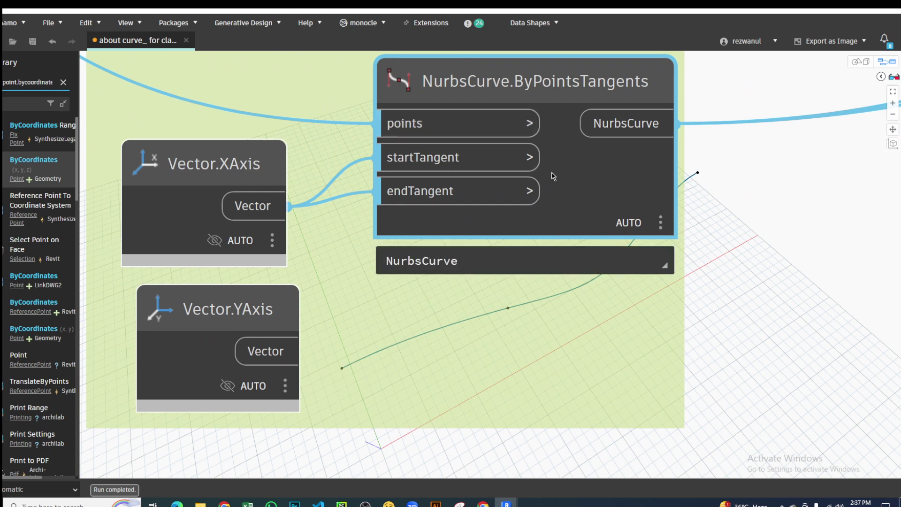
{"action": "scroll", "coordinate": [624, 206], "scroll_direction": "down", "scroll_amount": 2}
Step: Reselect the NurbsCurve.ByPointsTangents node and pan down to the other curve nodes
{"action": "middle_click_drag", "start_coordinate": [624, 206], "coordinate": [445, 230]}
{"action": "scroll", "coordinate": [410, 200], "scroll_direction": "down", "scroll_amount": 1}
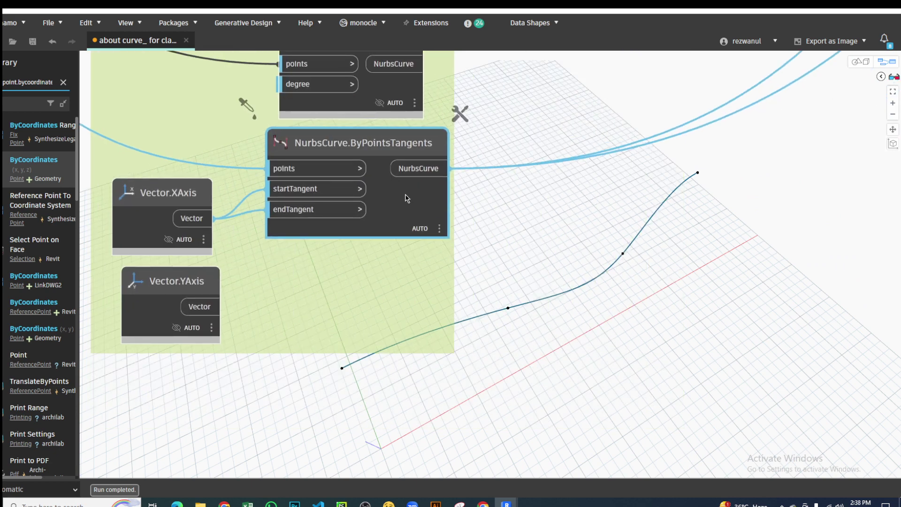
{"action": "left_click", "coordinate": [544, 205]}
{"action": "left_click", "coordinate": [424, 222]}
{"action": "scroll", "coordinate": [483, 131], "scroll_direction": "down", "scroll_amount": 3}
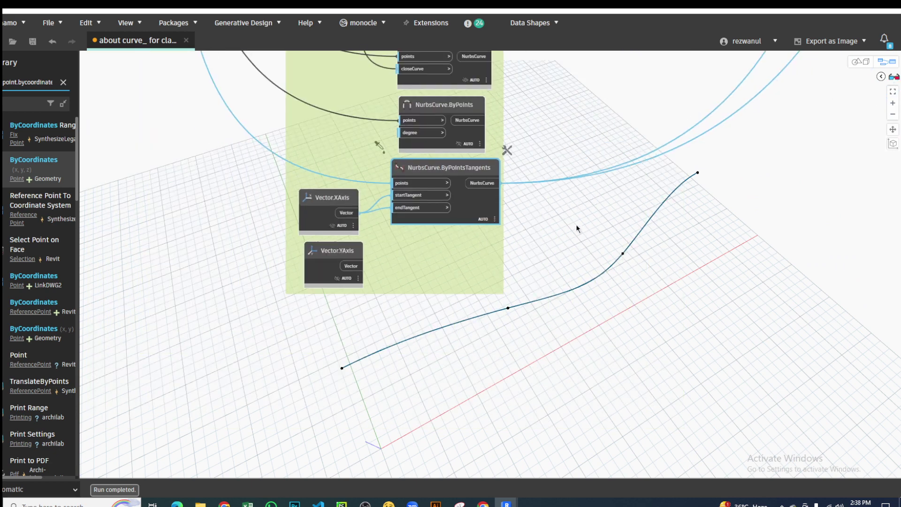
{"action": "middle_click_drag", "start_coordinate": [507, 149], "coordinate": [485, 440]}
{"action": "scroll", "coordinate": [458, 397], "scroll_direction": "down", "scroll_amount": 3}
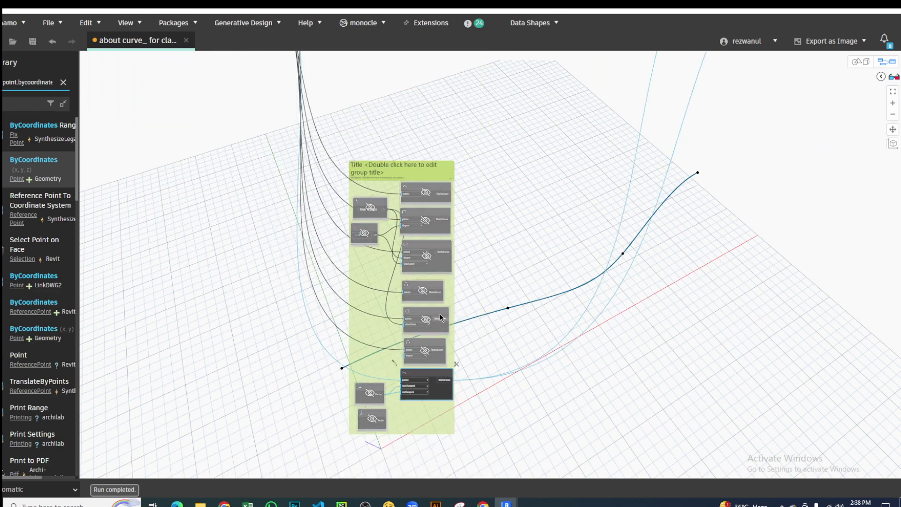
{"action": "scroll", "coordinate": [440, 313], "scroll_direction": "up", "scroll_amount": 2}
{"action": "scroll", "coordinate": [445, 371], "scroll_direction": "up", "scroll_amount": 3}
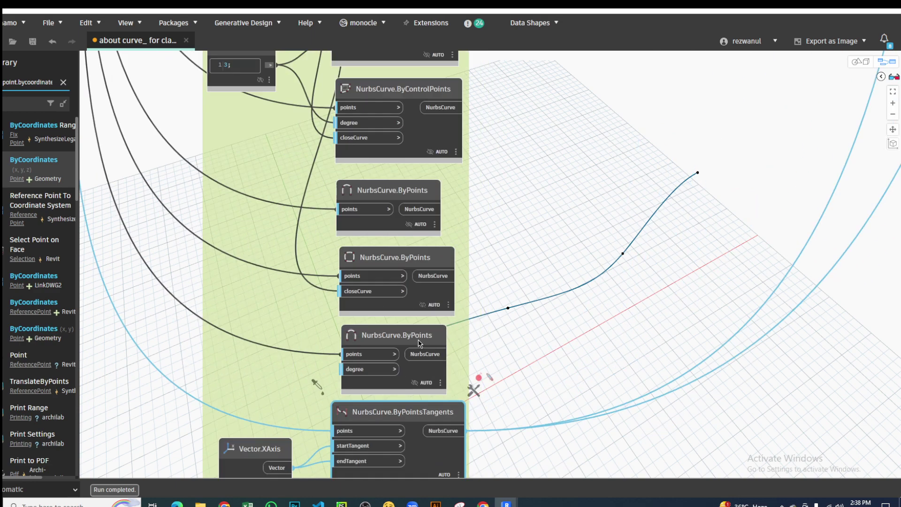
{"action": "scroll", "coordinate": [528, 371], "scroll_direction": "down", "scroll_amount": 3}
{"action": "scroll", "coordinate": [486, 333], "scroll_direction": "up", "scroll_amount": 2}
Step: Turn off Preview Geometry on the NurbsCurve.ByPointsTangents node
{"action": "right_click", "coordinate": [486, 333]}
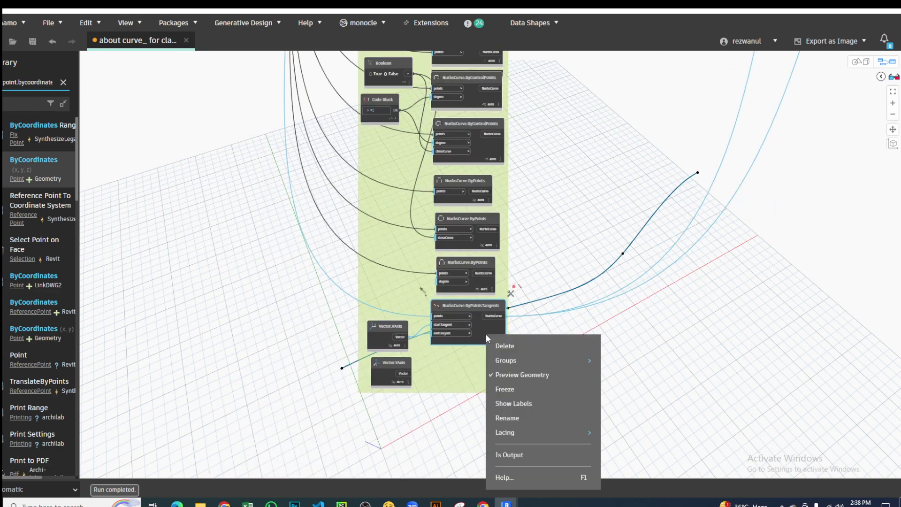
{"action": "left_click", "coordinate": [508, 374]}
{"action": "scroll", "coordinate": [539, 305], "scroll_direction": "up", "scroll_amount": 3}
{"action": "scroll", "coordinate": [504, 281], "scroll_direction": "up", "scroll_amount": 3}
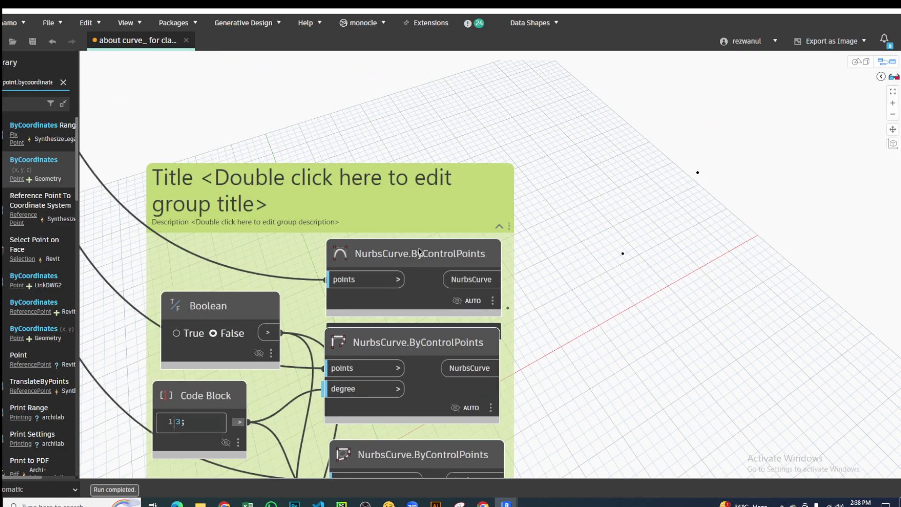
Step: Enable Preview Geometry on the first NurbsCurve.ByControlPoints node and frame its curve group
{"action": "right_click", "coordinate": [419, 248]}
{"action": "left_click", "coordinate": [456, 288]}
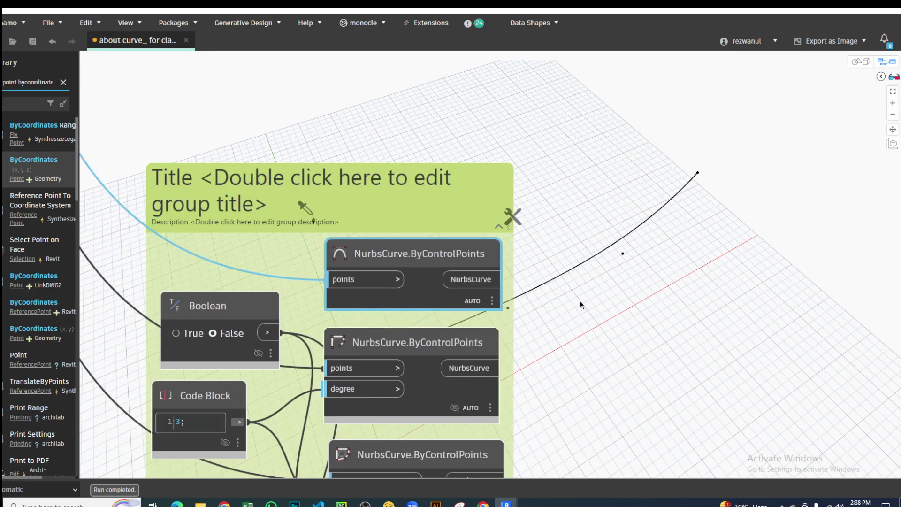
{"action": "middle_click_drag", "start_coordinate": [592, 333], "coordinate": [352, 185]}
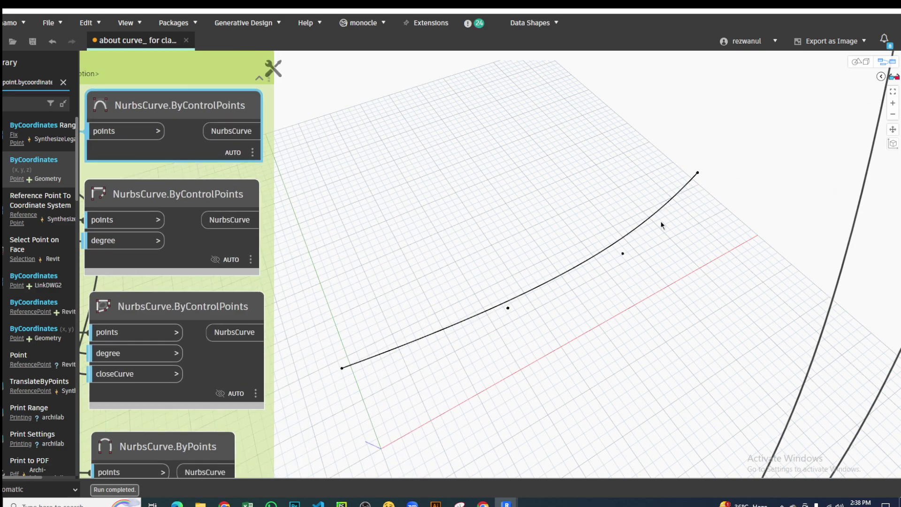
{"action": "scroll", "coordinate": [522, 268], "scroll_direction": "down", "scroll_amount": 3}
{"action": "scroll", "coordinate": [281, 121], "scroll_direction": "up", "scroll_amount": 3}
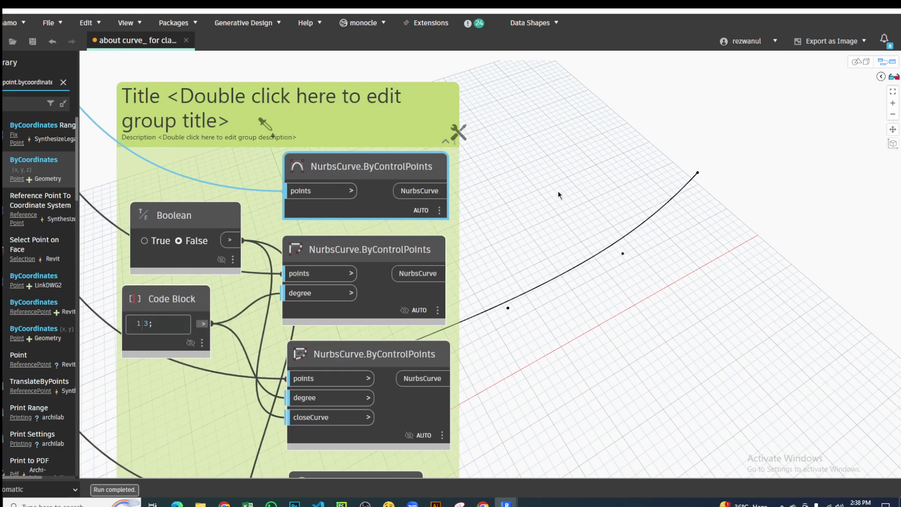
{"action": "scroll", "coordinate": [557, 191], "scroll_direction": "down", "scroll_amount": 2}
{"action": "mouse_move", "coordinate": [556, 191]}
{"action": "middle_mouse_down"}
{"action": "mouse_move", "coordinate": [463, 144]}
{"action": "mouse_move", "coordinate": [508, 244]}
{"action": "mouse_move", "coordinate": [545, 246]}
{"action": "middle_mouse_up"}
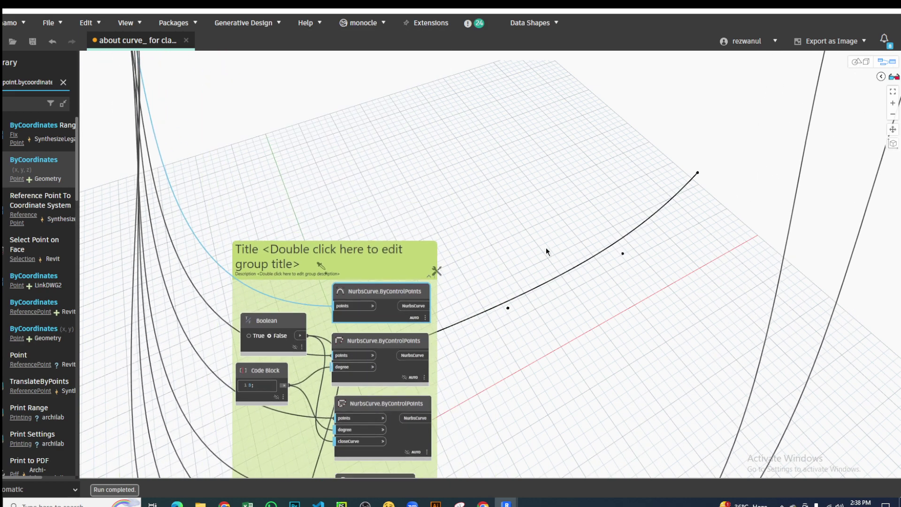
{"action": "scroll", "coordinate": [545, 247], "scroll_direction": "down", "scroll_amount": 2}
Step: Bring the point sliders into view and nudge a coordinate to move the curve's start
{"action": "scroll", "coordinate": [481, 241], "scroll_direction": "down", "scroll_amount": 3}
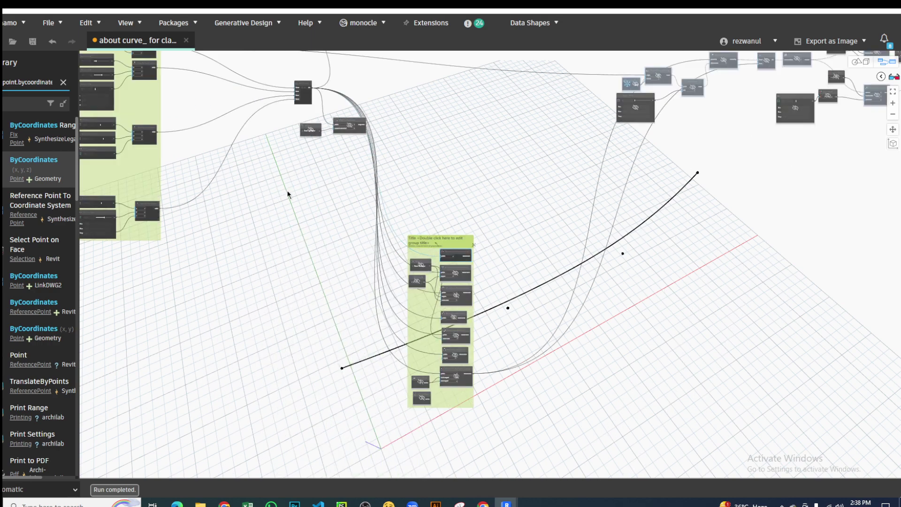
{"action": "middle_click_drag", "start_coordinate": [287, 195], "coordinate": [619, 276]}
{"action": "scroll", "coordinate": [619, 197], "scroll_direction": "up", "scroll_amount": 5}
{"action": "scroll", "coordinate": [619, 191], "scroll_direction": "down", "scroll_amount": 2}
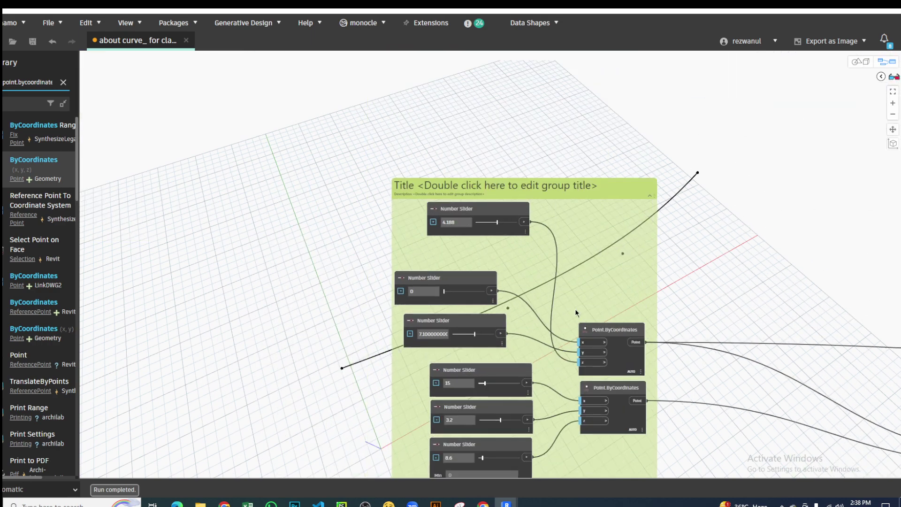
{"action": "scroll", "coordinate": [575, 309], "scroll_direction": "up", "scroll_amount": 3}
{"action": "middle_click_drag", "start_coordinate": [541, 213], "coordinate": [259, 237]}
{"action": "middle_click_drag", "start_coordinate": [190, 345], "coordinate": [157, 317]}
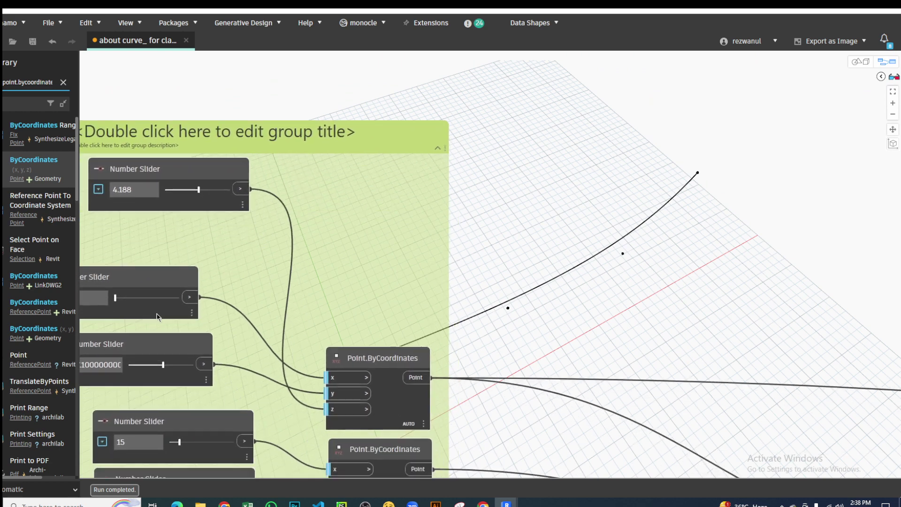
{"action": "left_click_drag", "start_coordinate": [116, 298], "coordinate": [124, 300]}
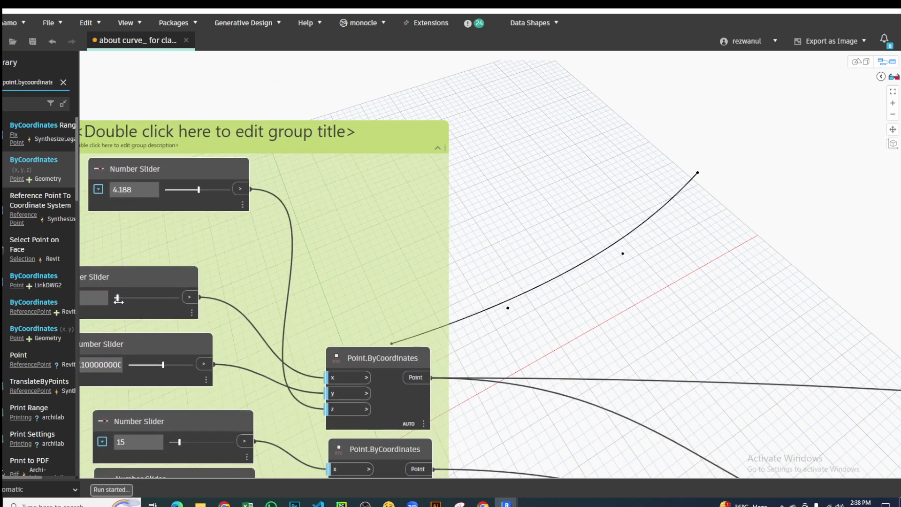
{"action": "left_click_drag", "start_coordinate": [125, 299], "coordinate": [117, 300]}
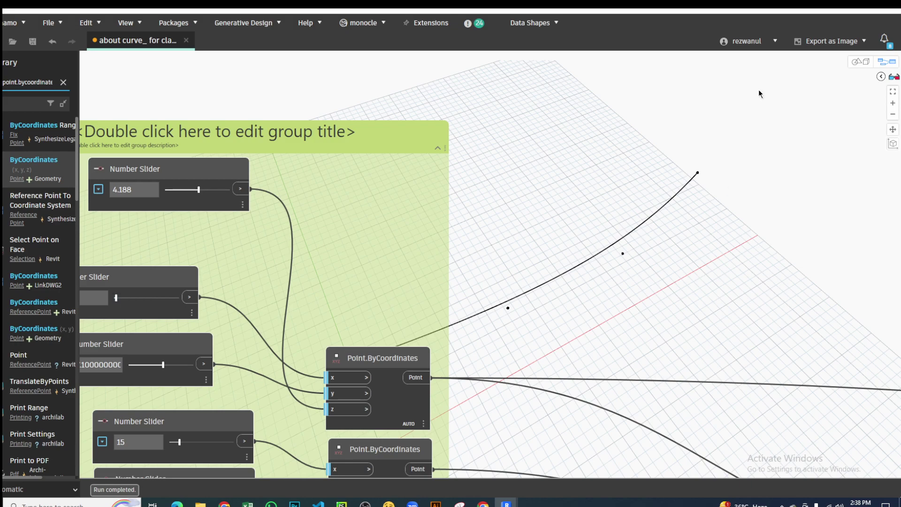
Step: Orbit the 3D preview to a new angle, then return to graph editing
{"action": "left_click", "coordinate": [861, 63]}
{"action": "mouse_move", "coordinate": [770, 226]}
{"action": "right_mouse_down"}
{"action": "mouse_move", "coordinate": [719, 259]}
{"action": "mouse_move", "coordinate": [783, 148]}
{"action": "right_mouse_up"}
{"action": "left_click", "coordinate": [869, 66]}
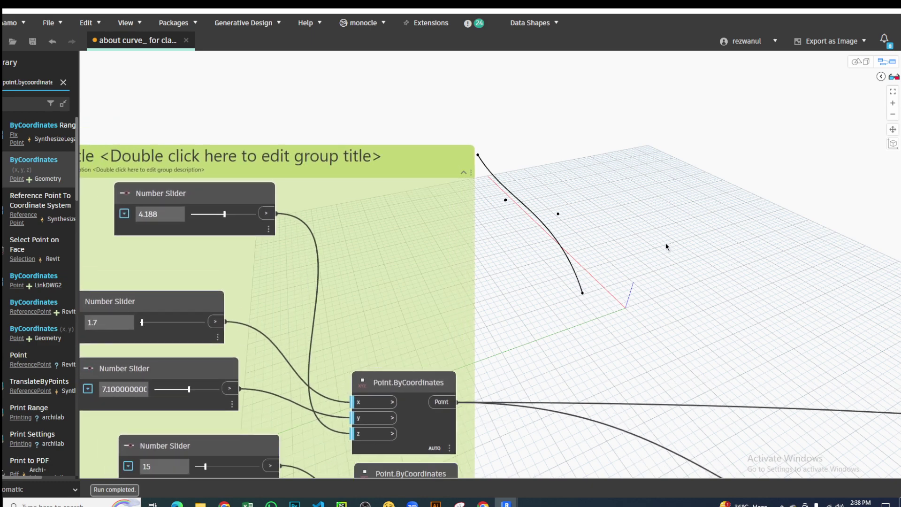
{"action": "scroll", "coordinate": [322, 258], "scroll_direction": "down", "scroll_amount": 5}
{"action": "scroll", "coordinate": [276, 270], "scroll_direction": "up", "scroll_amount": 4}
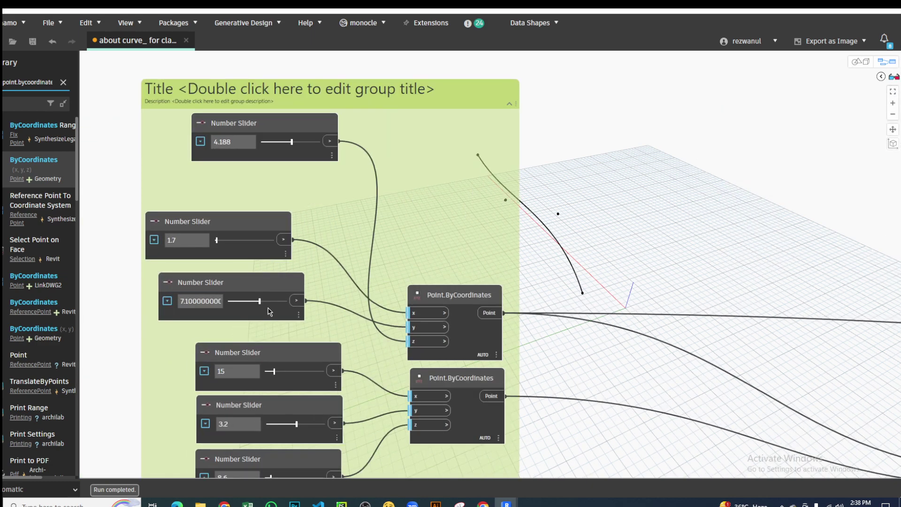
Step: Set the third, fourth and fifth sliders to 5.4, 12.1 and -10.9
{"action": "left_click_drag", "start_coordinate": [260, 301], "coordinate": [258, 301]}
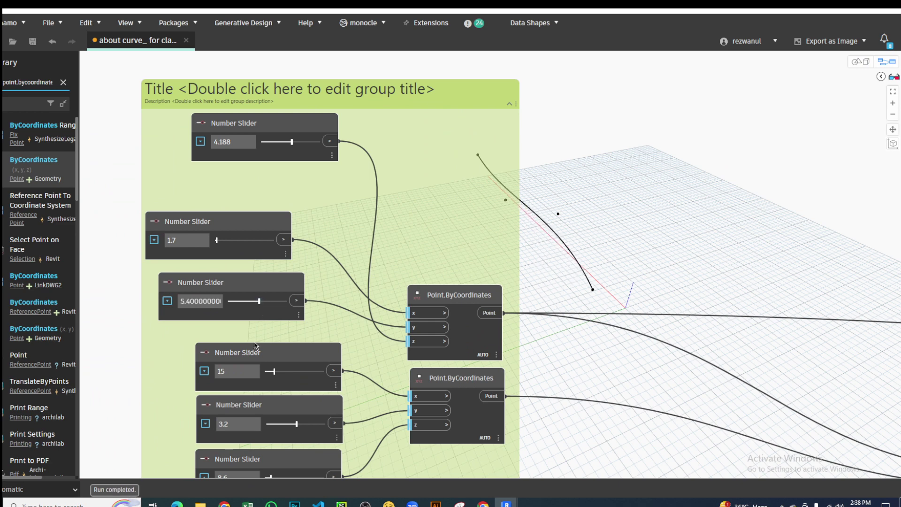
{"action": "left_click_drag", "start_coordinate": [274, 371], "coordinate": [272, 371]}
{"action": "left_click_drag", "start_coordinate": [296, 424], "coordinate": [292, 422]}
{"action": "scroll", "coordinate": [364, 298], "scroll_direction": "down", "scroll_amount": 2}
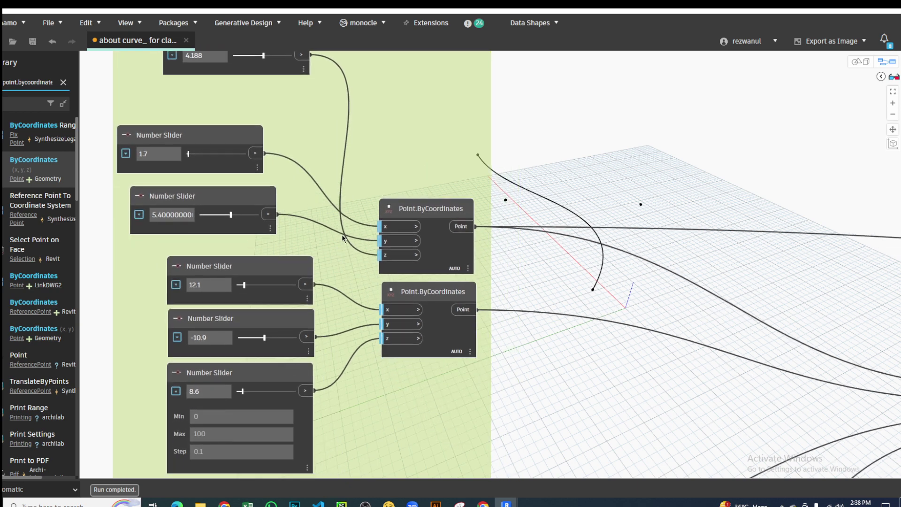
{"action": "scroll", "coordinate": [341, 235], "scroll_direction": "down", "scroll_amount": 2}
Step: Lower the last point slider from 8.6 to 7.5
{"action": "left_click_drag", "start_coordinate": [251, 302], "coordinate": [250, 300]}
{"action": "scroll", "coordinate": [442, 372], "scroll_direction": "down", "scroll_amount": 2}
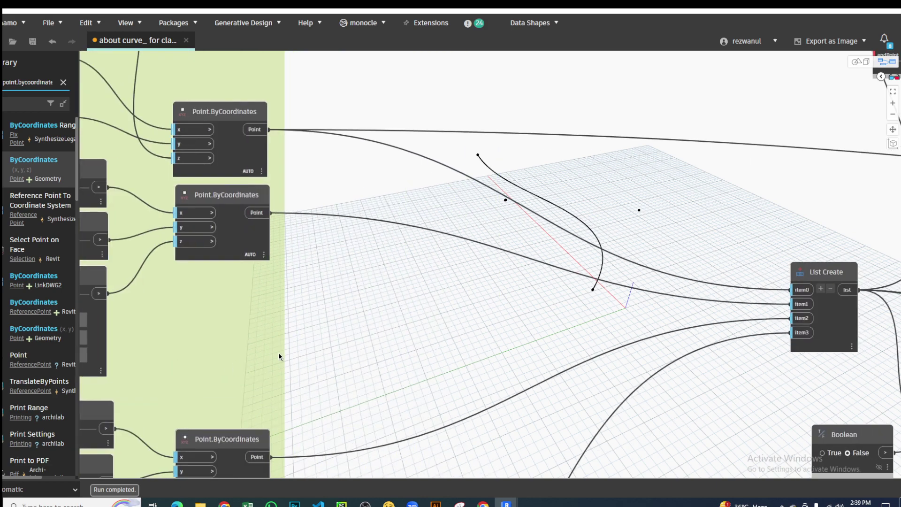
{"action": "scroll", "coordinate": [280, 359], "scroll_direction": "down", "scroll_amount": 2}
{"action": "scroll", "coordinate": [283, 236], "scroll_direction": "down", "scroll_amount": 2}
{"action": "scroll", "coordinate": [544, 210], "scroll_direction": "down", "scroll_amount": 1}
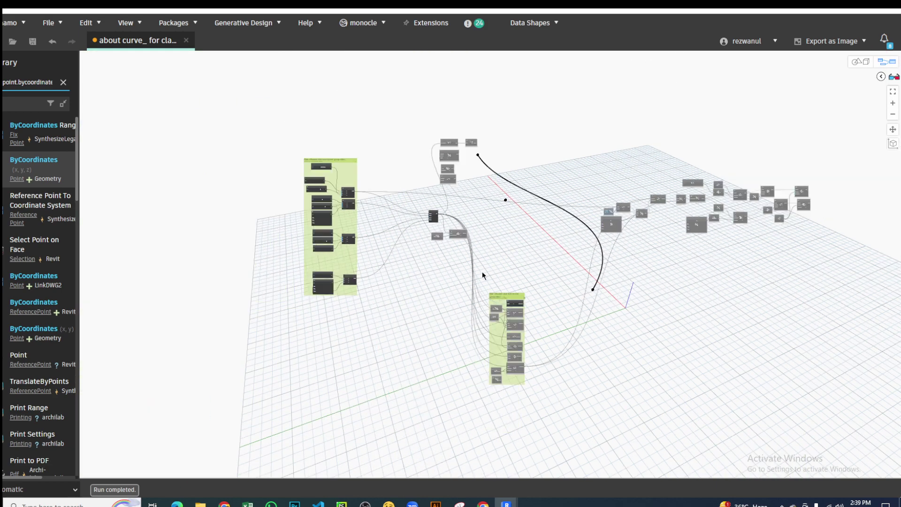
{"action": "scroll", "coordinate": [364, 227], "scroll_direction": "up", "scroll_amount": 3}
Step: Pan and zoom the canvas back to the green NurbsCurve node group
{"action": "middle_click_drag", "start_coordinate": [485, 238], "coordinate": [417, 210]}
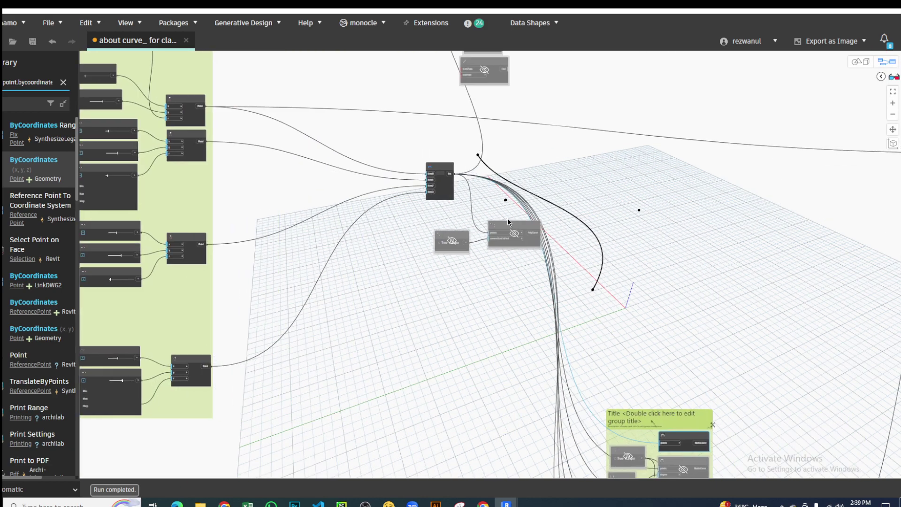
{"action": "middle_click_drag", "start_coordinate": [508, 218], "coordinate": [300, 51]}
{"action": "scroll", "coordinate": [545, 336], "scroll_direction": "up", "scroll_amount": 4}
{"action": "scroll", "coordinate": [545, 336], "scroll_direction": "up", "scroll_amount": 1}
{"action": "middle_click_drag", "start_coordinate": [482, 237], "coordinate": [767, 455]}
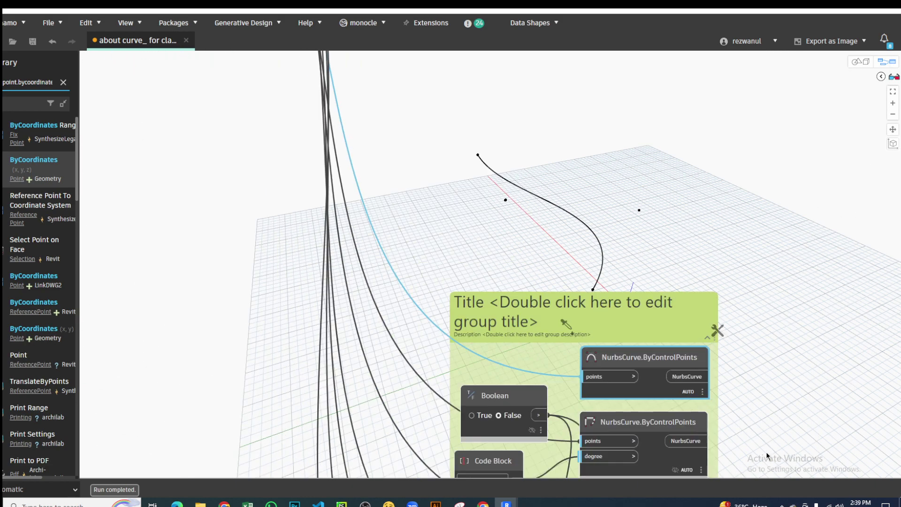
{"action": "scroll", "coordinate": [403, 267], "scroll_direction": "down", "scroll_amount": 3}
{"action": "scroll", "coordinate": [497, 297], "scroll_direction": "up", "scroll_amount": 2}
{"action": "middle_click_drag", "start_coordinate": [572, 410], "coordinate": [436, 184]}
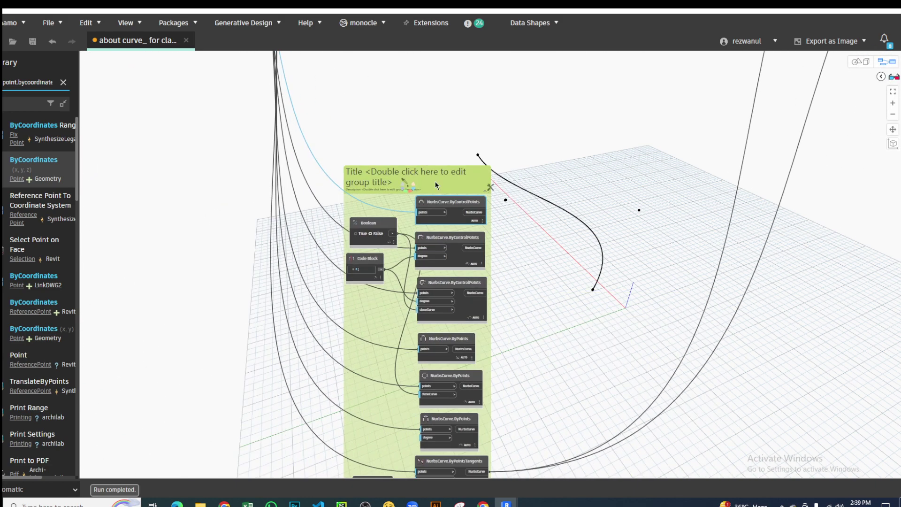
{"action": "scroll", "coordinate": [435, 184], "scroll_direction": "up", "scroll_amount": 3}
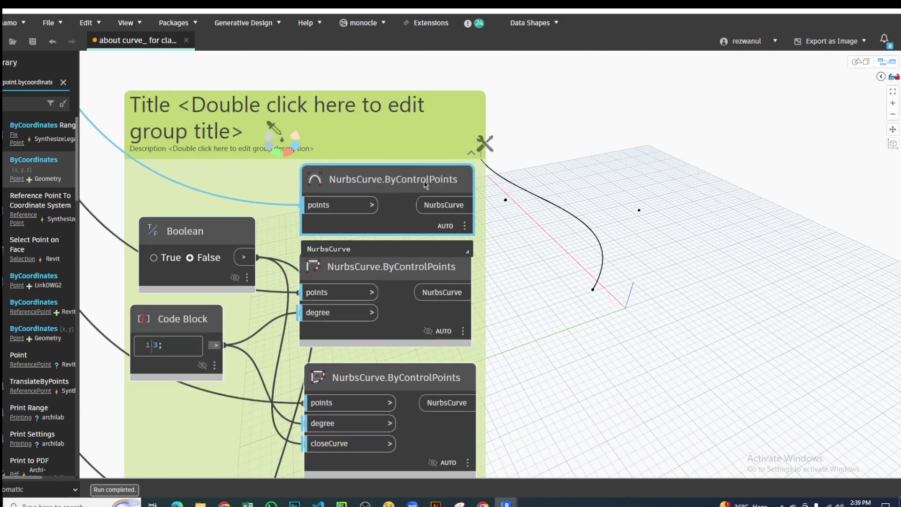
{"action": "middle_click_drag", "start_coordinate": [523, 287], "coordinate": [511, 207]}
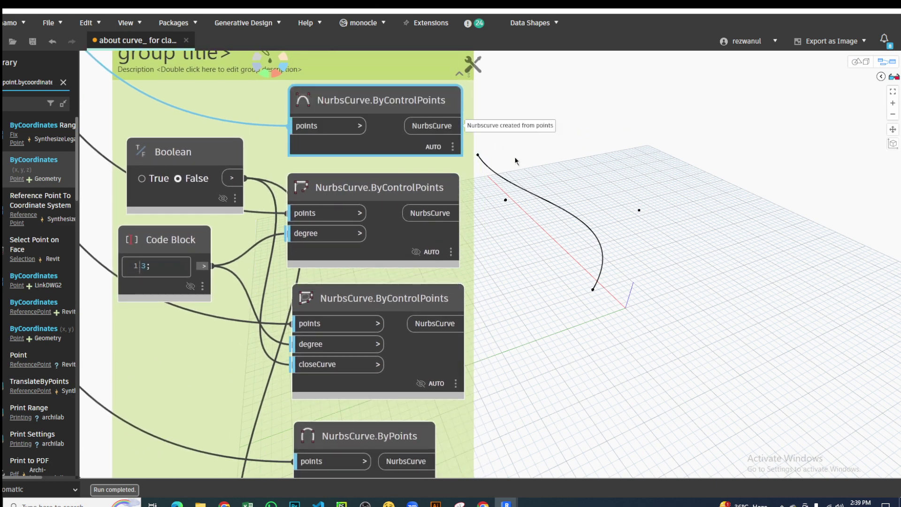
Step: Hide the first ByControlPoints curve and preview the second ByControlPoints curve
{"action": "right_click", "coordinate": [441, 103]}
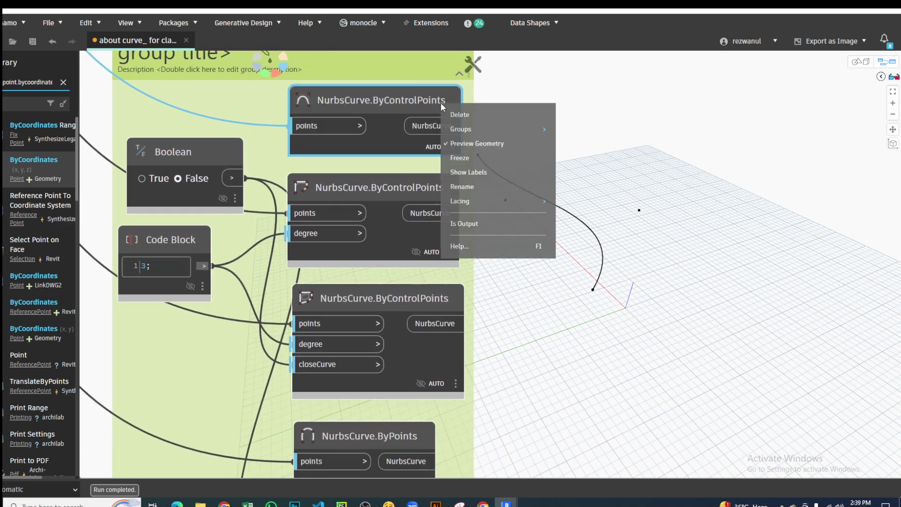
{"action": "left_click", "coordinate": [482, 145]}
{"action": "right_click", "coordinate": [381, 193]}
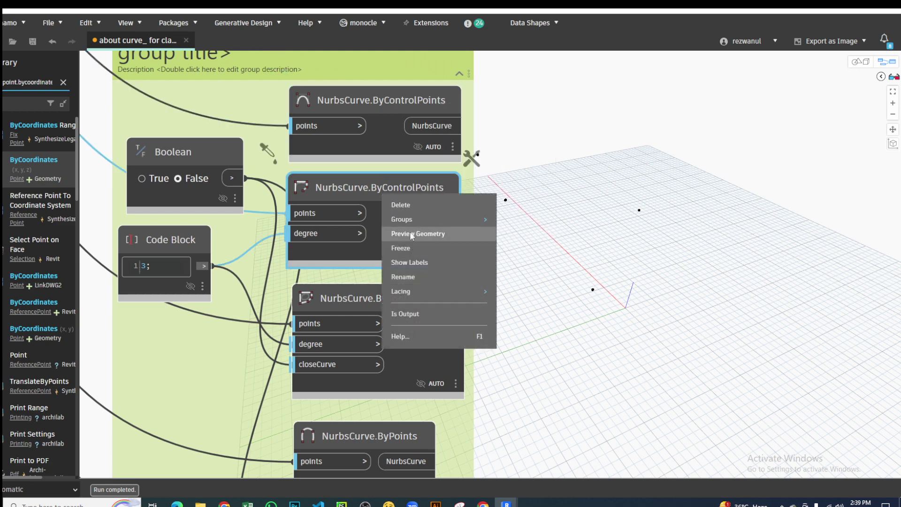
{"action": "left_click", "coordinate": [446, 233]}
{"action": "middle_click_drag", "start_coordinate": [487, 286], "coordinate": [434, 293]}
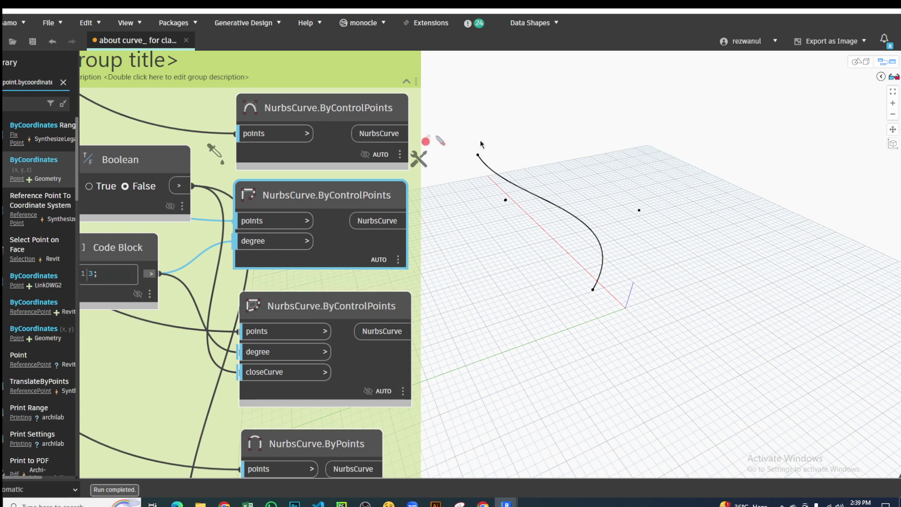
Step: Hide the second control-point curve, then show and hide the closed ByControlPoints curve
{"action": "right_click", "coordinate": [367, 191]}
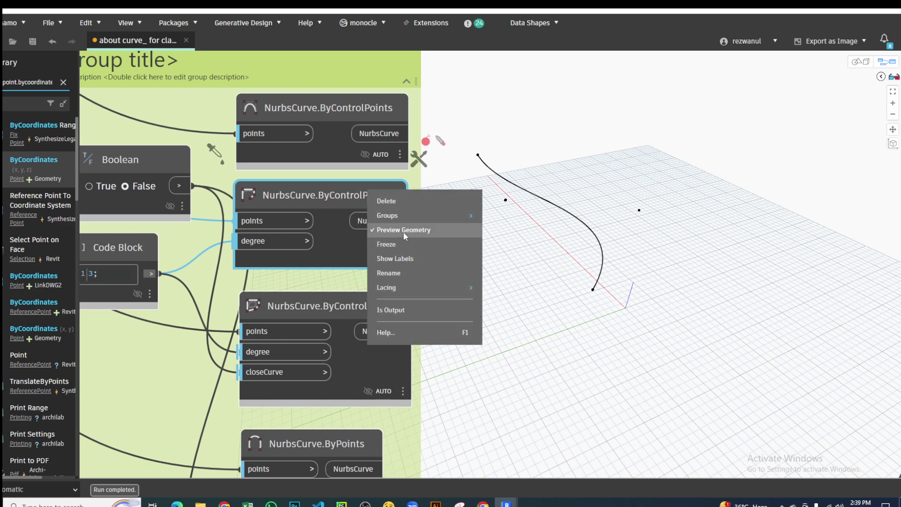
{"action": "left_click", "coordinate": [422, 229]}
{"action": "middle_click_drag", "start_coordinate": [344, 292], "coordinate": [309, 197]}
{"action": "right_click", "coordinate": [314, 209]}
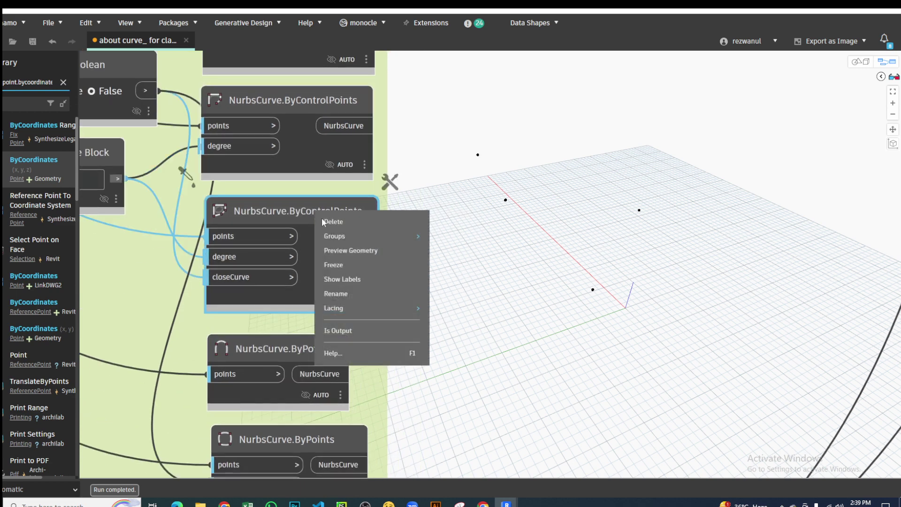
{"action": "left_click", "coordinate": [334, 252]}
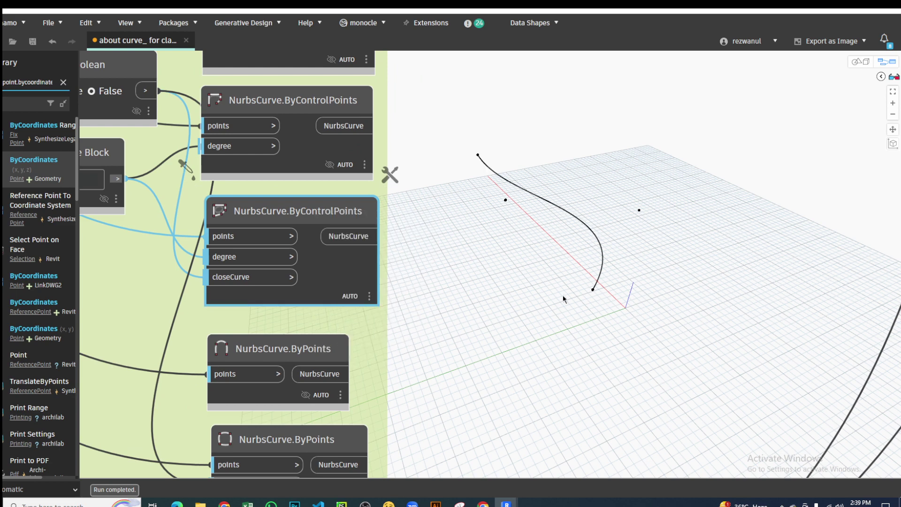
{"action": "right_click", "coordinate": [324, 207]}
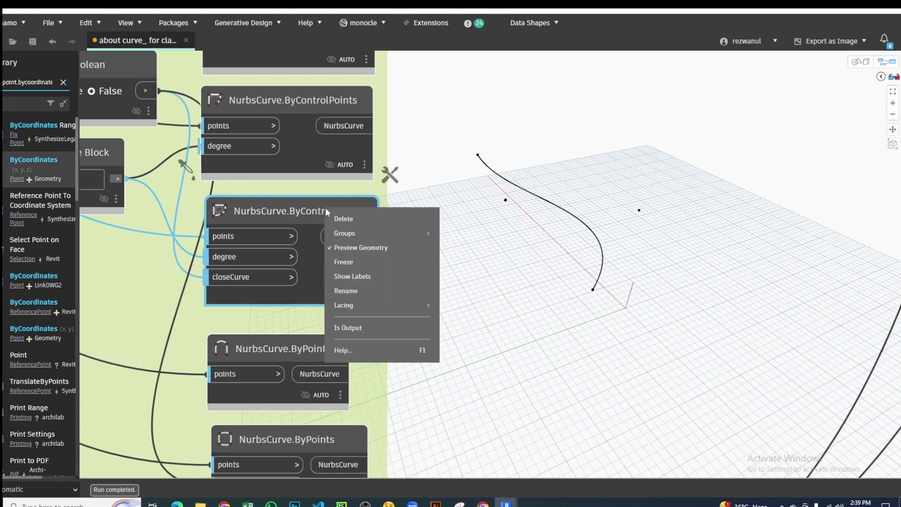
{"action": "left_click", "coordinate": [364, 252]}
Step: Show and then hide the first NurbsCurve.ByPoints curve preview
{"action": "middle_click_drag", "start_coordinate": [294, 343], "coordinate": [250, 241]}
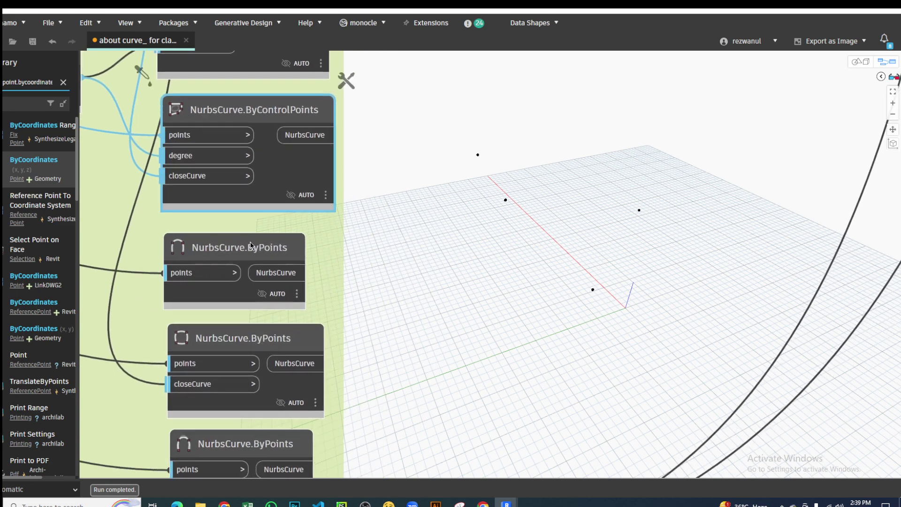
{"action": "right_click", "coordinate": [249, 234]}
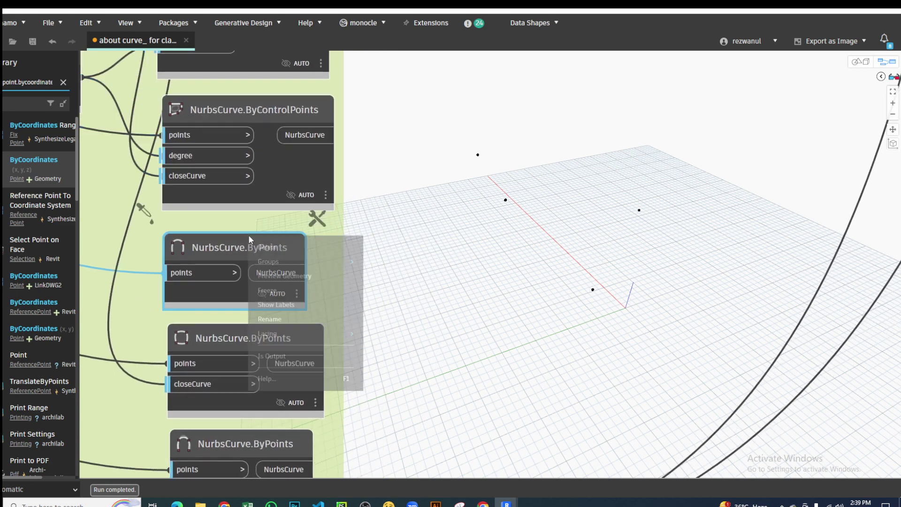
{"action": "left_click", "coordinate": [277, 276]}
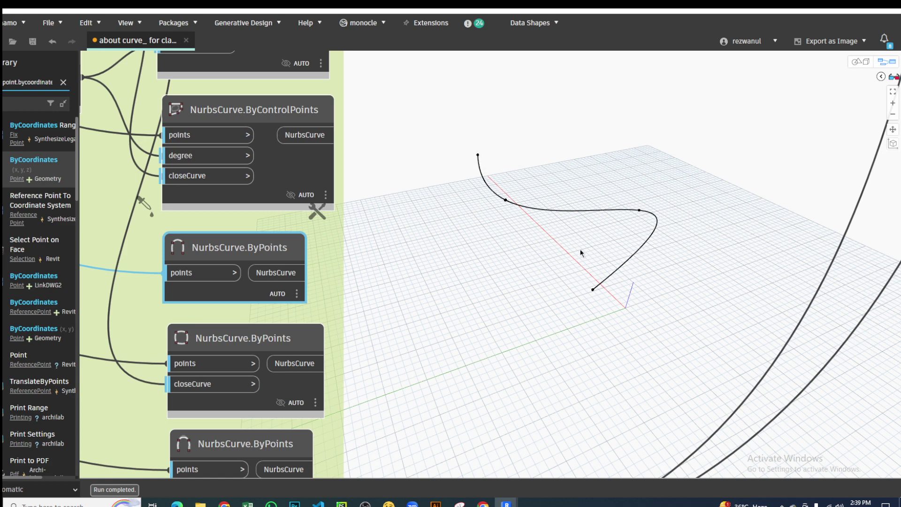
{"action": "right_click", "coordinate": [257, 245]}
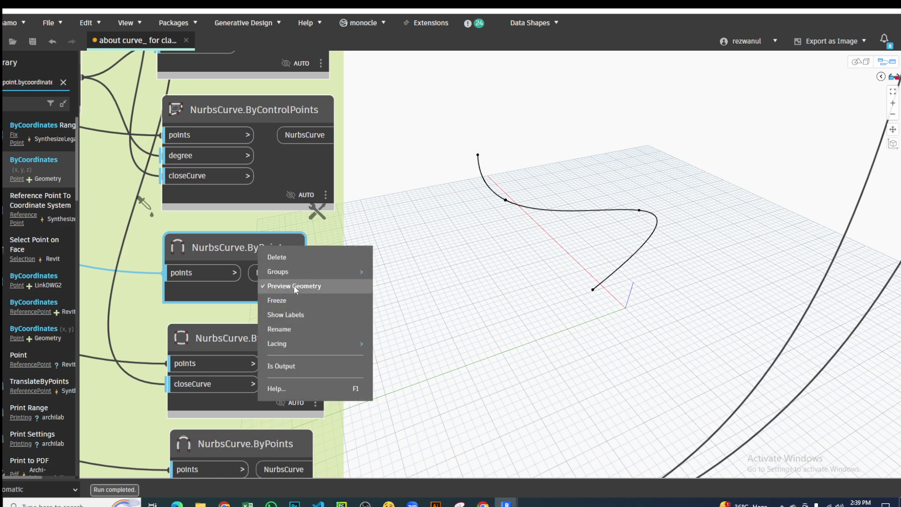
{"action": "left_click", "coordinate": [294, 285]}
{"action": "middle_click_drag", "start_coordinate": [227, 329], "coordinate": [199, 207]}
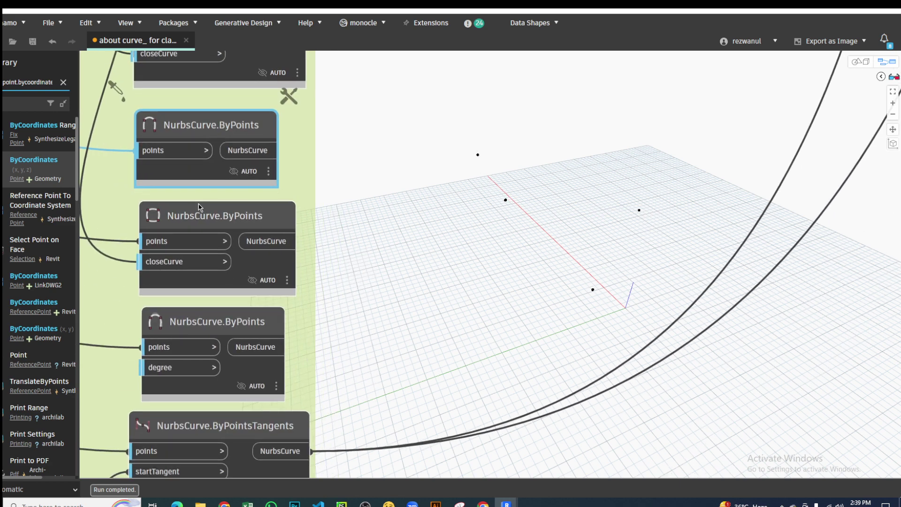
Step: Briefly preview the closed NurbsCurve.ByPoints curve, then hide it again
{"action": "right_click", "coordinate": [224, 220]}
{"action": "left_click", "coordinate": [376, 198]}
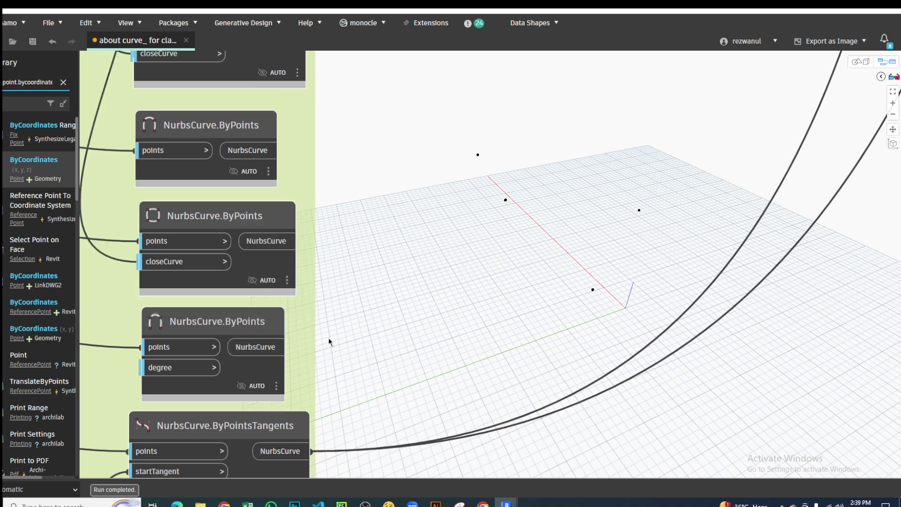
{"action": "right_click", "coordinate": [224, 228]}
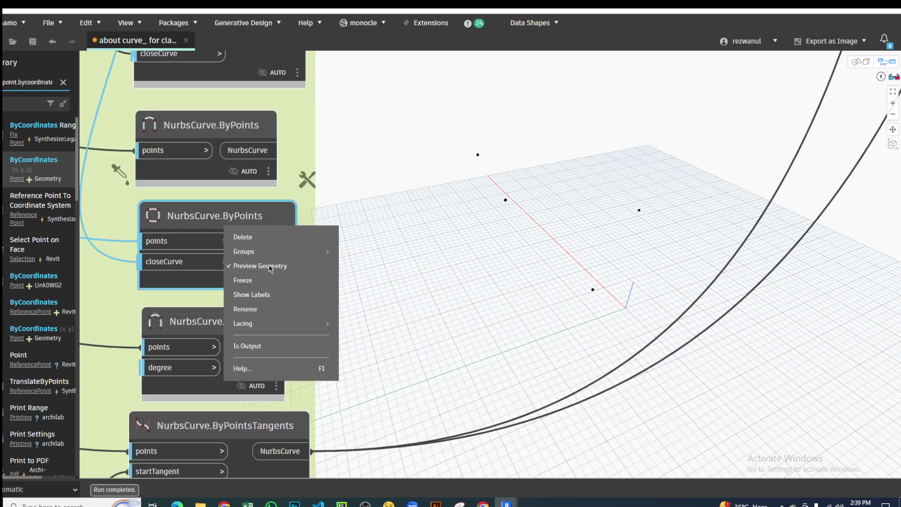
{"action": "left_click", "coordinate": [268, 266]}
{"action": "right_click", "coordinate": [233, 210]}
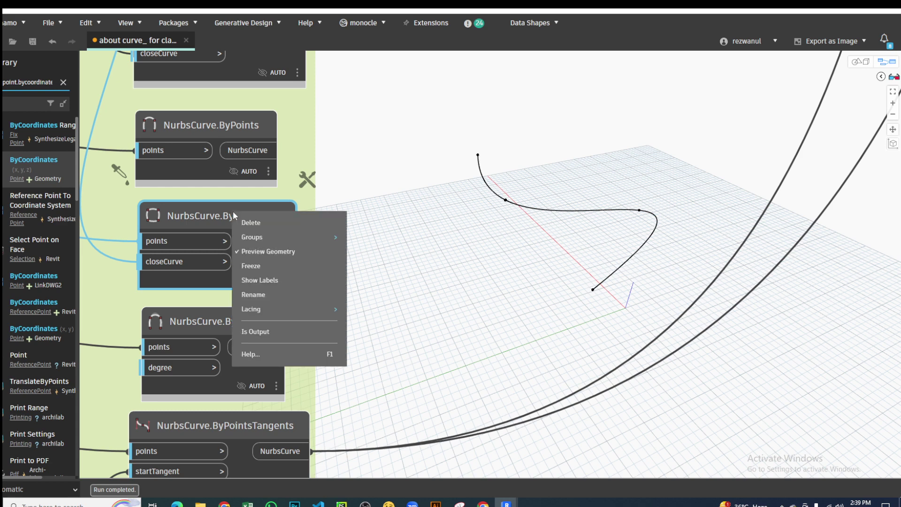
{"action": "left_click", "coordinate": [278, 253]}
Step: Enable Preview Geometry on NurbsCurve.ByPointsTangents and zoom the canvas out
{"action": "scroll", "coordinate": [279, 274], "scroll_direction": "down", "scroll_amount": 2}
{"action": "scroll", "coordinate": [263, 275], "scroll_direction": "down", "scroll_amount": 2}
{"action": "scroll", "coordinate": [244, 276], "scroll_direction": "down", "scroll_amount": 1}
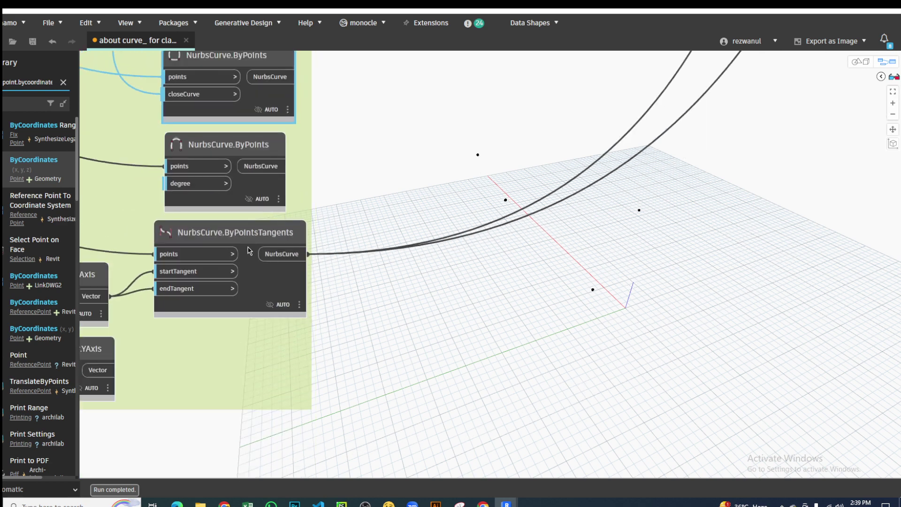
{"action": "scroll", "coordinate": [225, 277], "scroll_direction": "down", "scroll_amount": 2}
{"action": "scroll", "coordinate": [226, 274], "scroll_direction": "up", "scroll_amount": 5}
{"action": "mouse_move", "coordinate": [357, 233]}
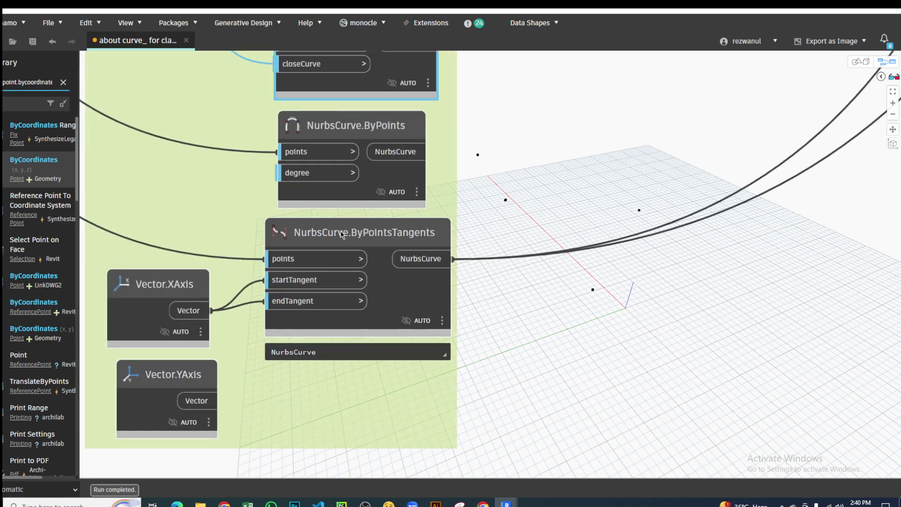
{"action": "middle_click_drag", "start_coordinate": [447, 248], "coordinate": [412, 275]}
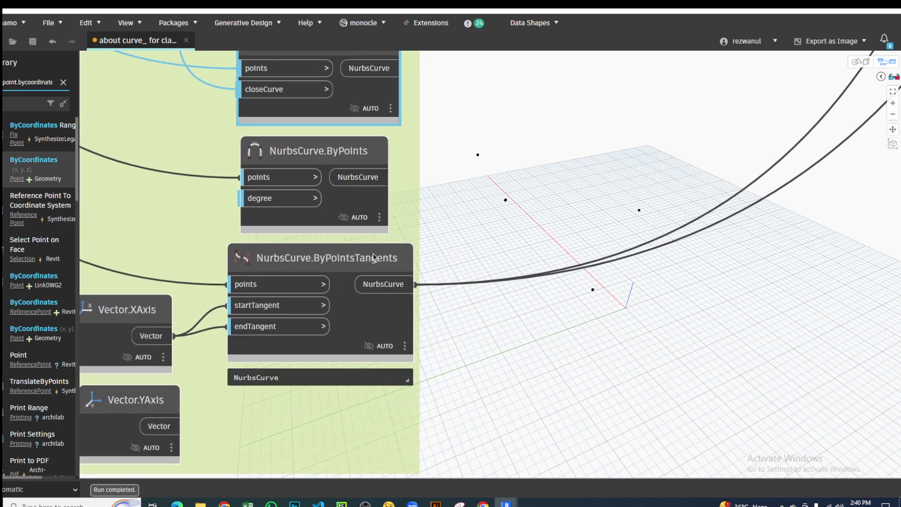
{"action": "scroll", "coordinate": [272, 264], "scroll_direction": "up", "scroll_amount": 2}
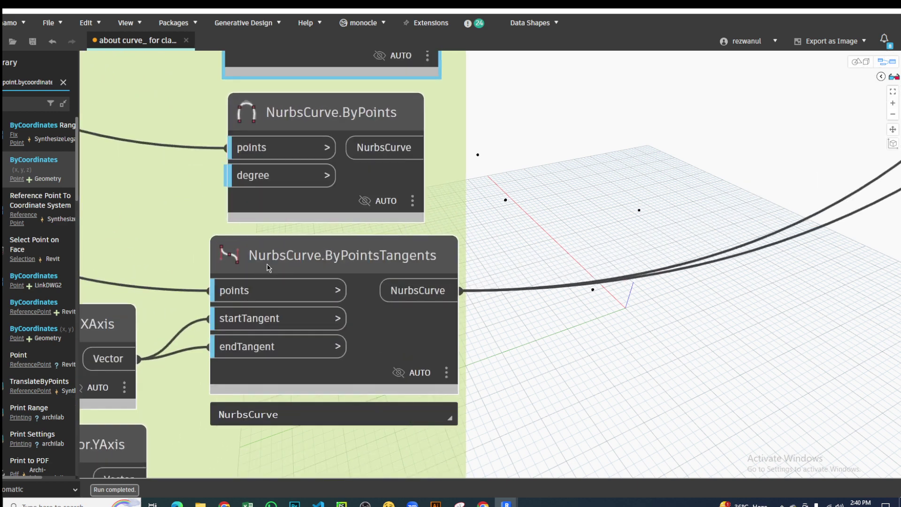
{"action": "right_click", "coordinate": [423, 259]}
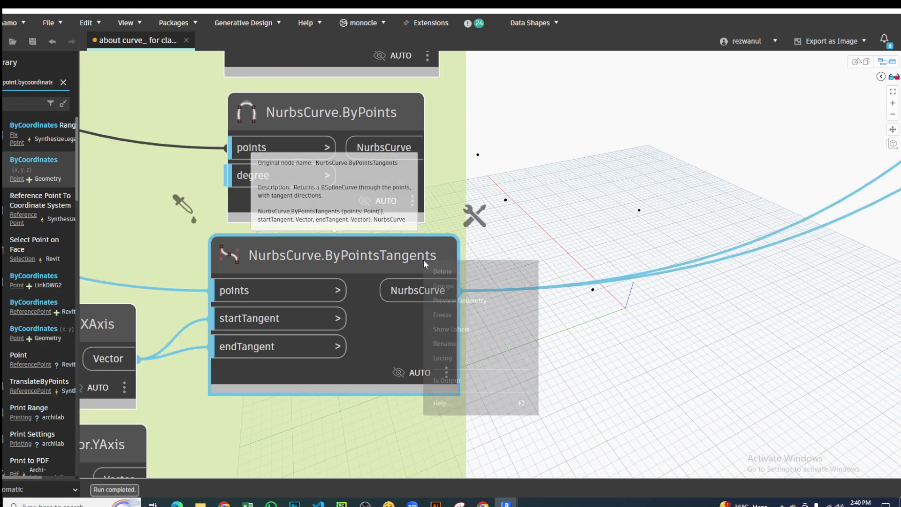
{"action": "left_click", "coordinate": [462, 302]}
{"action": "scroll", "coordinate": [498, 223], "scroll_direction": "down", "scroll_amount": 1}
{"action": "scroll", "coordinate": [357, 361], "scroll_direction": "down", "scroll_amount": 2}
{"action": "scroll", "coordinate": [437, 248], "scroll_direction": "down", "scroll_amount": 1}
Step: Drag the control point's y slider from -10.9 to 2.7
{"action": "scroll", "coordinate": [438, 251], "scroll_direction": "down", "scroll_amount": 1}
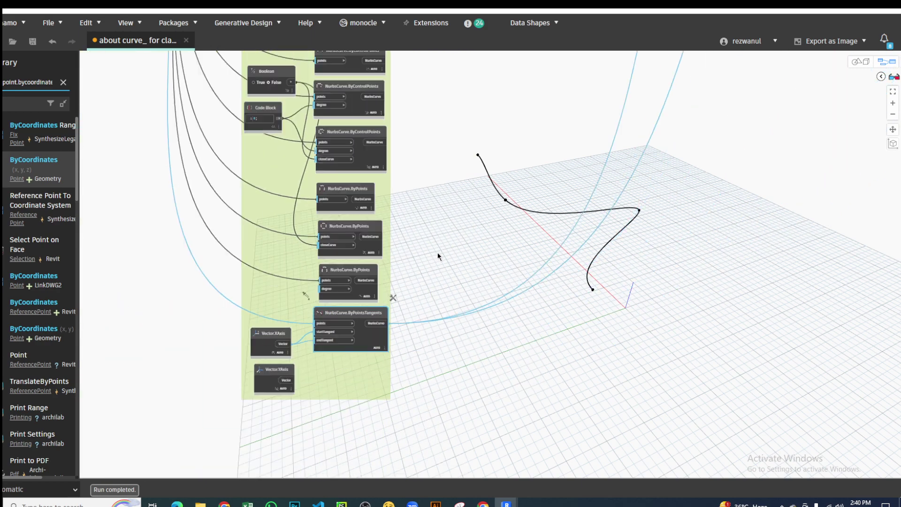
{"action": "middle_click_drag", "start_coordinate": [437, 251], "coordinate": [610, 353]}
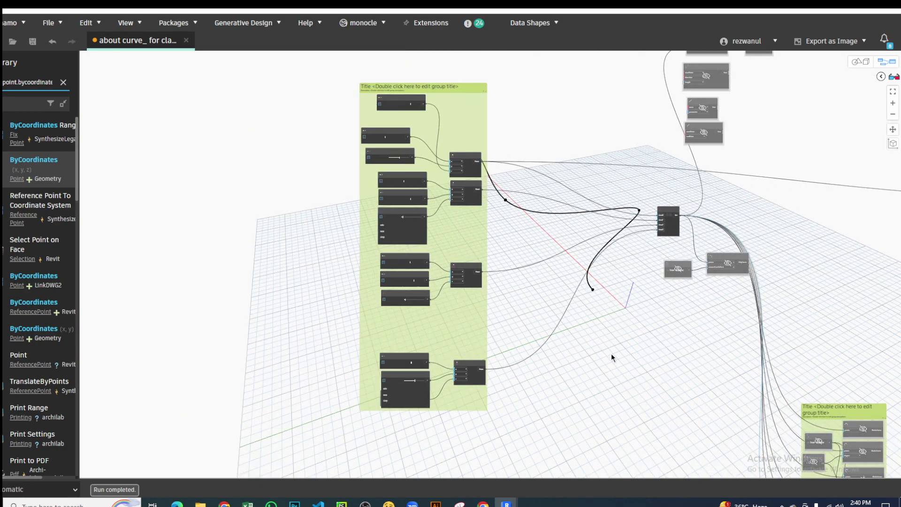
{"action": "scroll", "coordinate": [469, 212], "scroll_direction": "up", "scroll_amount": 3}
{"action": "scroll", "coordinate": [480, 200], "scroll_direction": "up", "scroll_amount": 2}
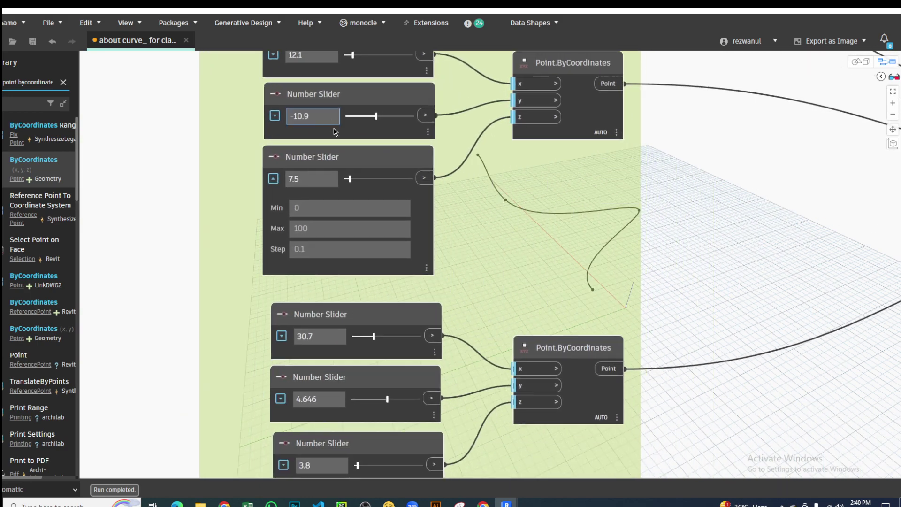
{"action": "middle_click_drag", "start_coordinate": [335, 131], "coordinate": [321, 104]}
{"action": "left_click_drag", "start_coordinate": [314, 97], "coordinate": [319, 97]}
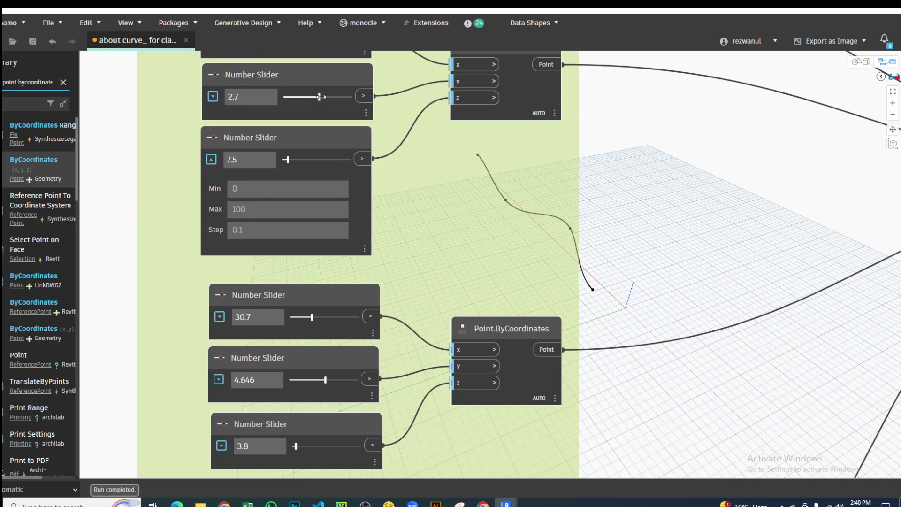
Step: Zoom and pan across the graph to the mirror setup with Plane.Offset and Geometry.Mirror
{"action": "scroll", "coordinate": [308, 251], "scroll_direction": "down", "scroll_amount": 3}
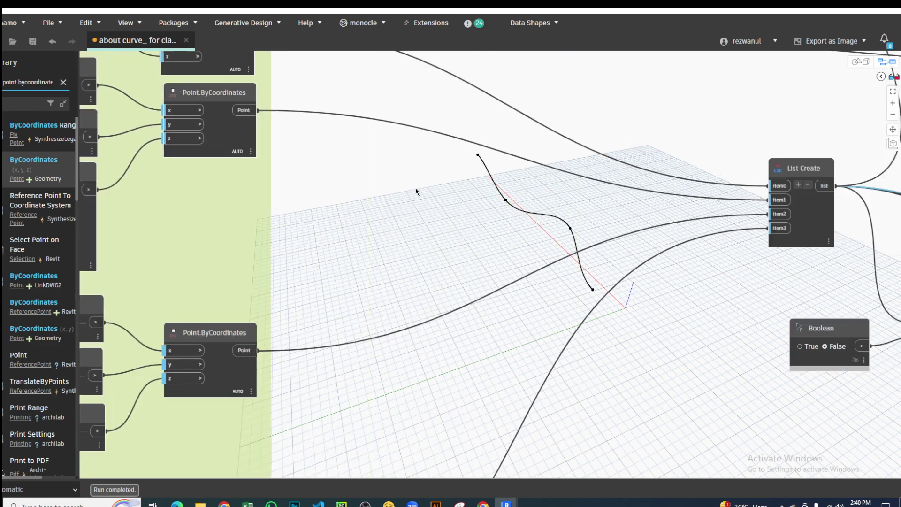
{"action": "scroll", "coordinate": [416, 191], "scroll_direction": "down", "scroll_amount": 3}
{"action": "scroll", "coordinate": [309, 324], "scroll_direction": "down", "scroll_amount": 2}
{"action": "scroll", "coordinate": [309, 324], "scroll_direction": "up", "scroll_amount": 2}
{"action": "scroll", "coordinate": [305, 331], "scroll_direction": "up", "scroll_amount": 2}
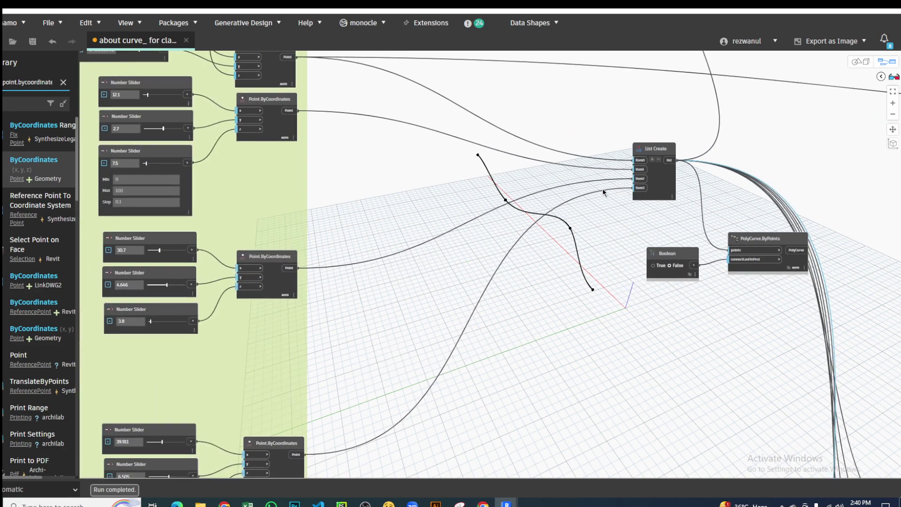
{"action": "scroll", "coordinate": [300, 340], "scroll_direction": "up", "scroll_amount": 2}
{"action": "scroll", "coordinate": [295, 351], "scroll_direction": "up", "scroll_amount": 1}
{"action": "scroll", "coordinate": [296, 351], "scroll_direction": "down", "scroll_amount": 2}
{"action": "scroll", "coordinate": [333, 418], "scroll_direction": "down", "scroll_amount": 2}
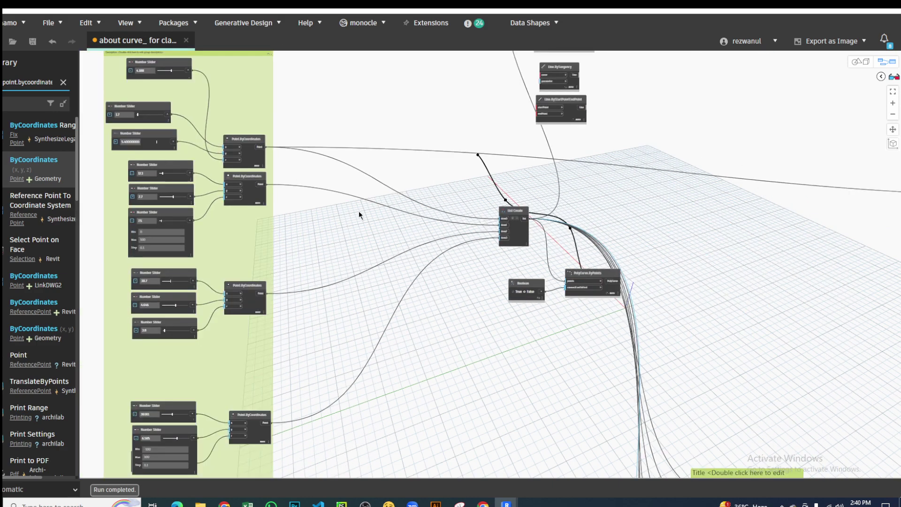
{"action": "scroll", "coordinate": [375, 235], "scroll_direction": "down", "scroll_amount": 2}
{"action": "scroll", "coordinate": [419, 70], "scroll_direction": "down", "scroll_amount": 1}
{"action": "scroll", "coordinate": [523, 323], "scroll_direction": "up", "scroll_amount": 1}
{"action": "scroll", "coordinate": [528, 333], "scroll_direction": "up", "scroll_amount": 2}
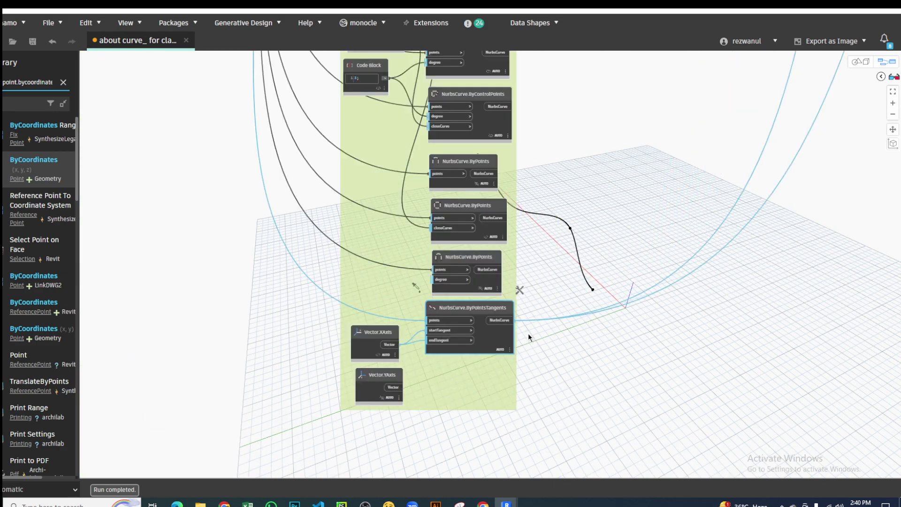
{"action": "scroll", "coordinate": [398, 375], "scroll_direction": "up", "scroll_amount": 2}
{"action": "scroll", "coordinate": [445, 280], "scroll_direction": "down", "scroll_amount": 4}
{"action": "middle_click_drag", "start_coordinate": [445, 281], "coordinate": [324, 465]}
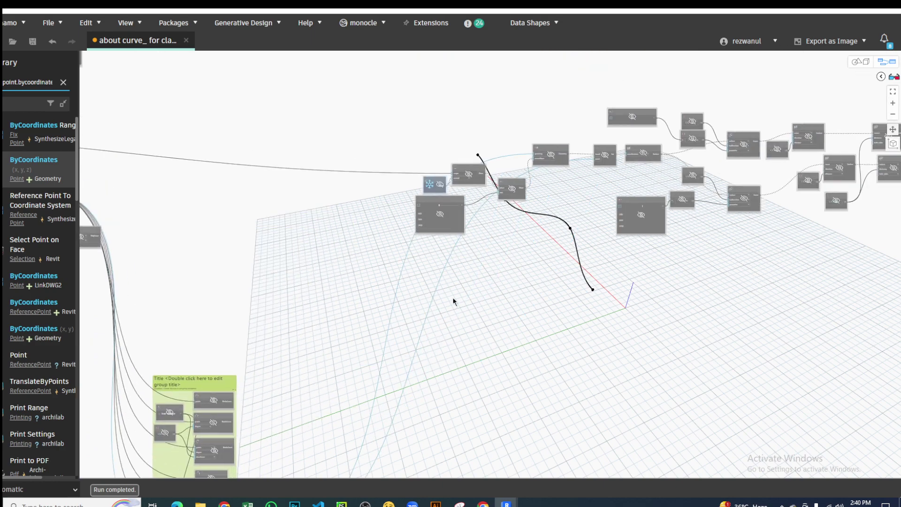
{"action": "scroll", "coordinate": [450, 274], "scroll_direction": "up", "scroll_amount": 2}
{"action": "scroll", "coordinate": [417, 218], "scroll_direction": "down", "scroll_amount": 2}
{"action": "scroll", "coordinate": [399, 213], "scroll_direction": "up", "scroll_amount": 1}
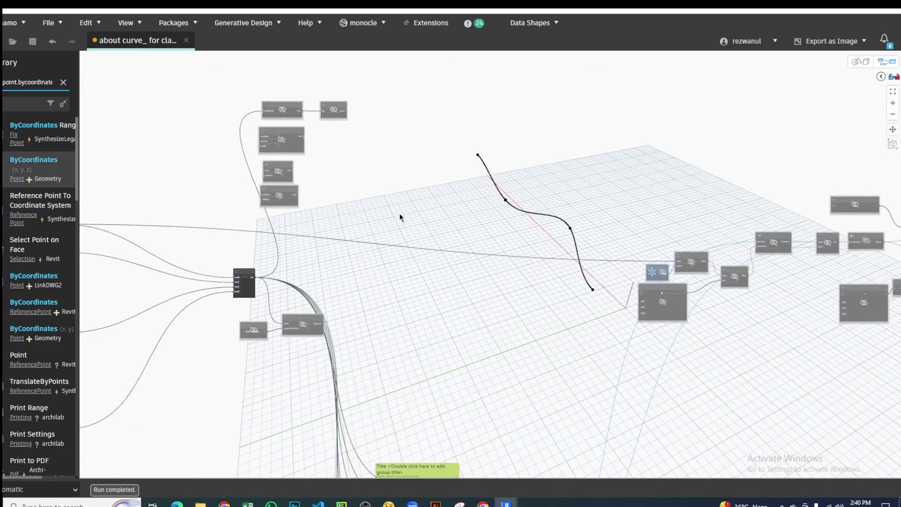
{"action": "scroll", "coordinate": [294, 176], "scroll_direction": "down", "scroll_amount": 1}
{"action": "scroll", "coordinate": [357, 235], "scroll_direction": "up", "scroll_amount": 2}
{"action": "scroll", "coordinate": [420, 302], "scroll_direction": "up", "scroll_amount": 2}
Step: Pan to the Plane.Offset, Geometry.Mirror, List Create and Surface.ByLoft nodes
{"action": "middle_click_drag", "start_coordinate": [467, 138], "coordinate": [415, 183]}
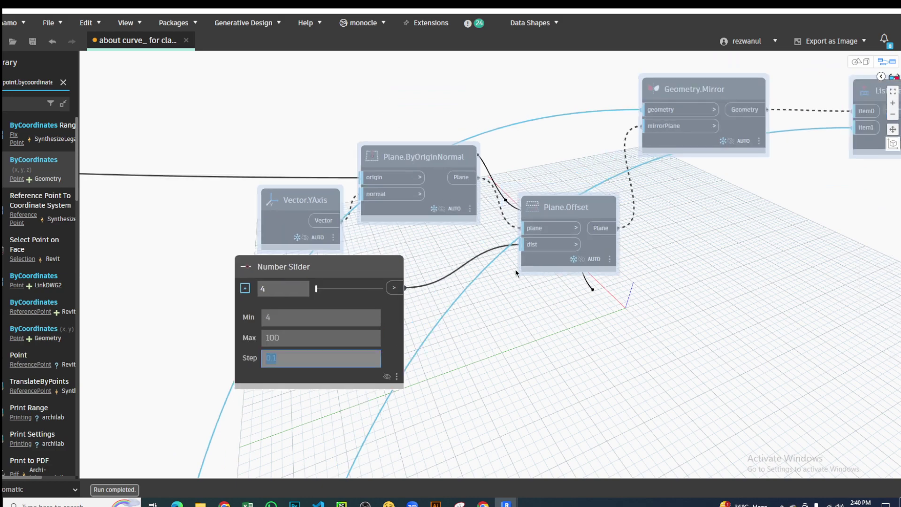
{"action": "middle_click_drag", "start_coordinate": [625, 169], "coordinate": [575, 265]}
{"action": "scroll", "coordinate": [575, 265], "scroll_direction": "up", "scroll_amount": 1}
{"action": "middle_click_drag", "start_coordinate": [698, 138], "coordinate": [623, 205]}
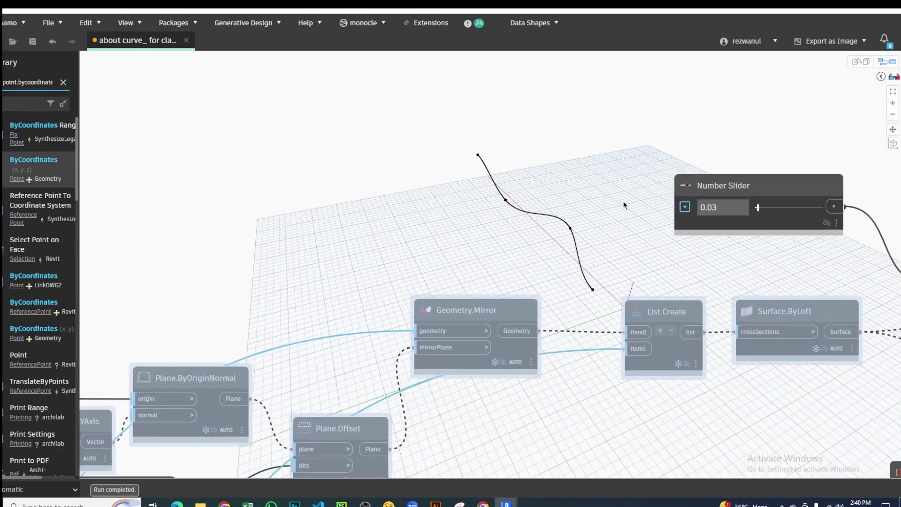
Step: Switch to 3D preview navigation and orbit until the curve stands upright
{"action": "left_click", "coordinate": [865, 60]}
{"action": "mouse_move", "coordinate": [624, 211]}
{"action": "right_mouse_down"}
{"action": "mouse_move", "coordinate": [605, 210]}
{"action": "mouse_move", "coordinate": [572, 249]}
{"action": "right_mouse_up"}
{"action": "scroll", "coordinate": [517, 266], "scroll_direction": "down", "scroll_amount": 3}
{"action": "right_click_drag", "start_coordinate": [527, 266], "coordinate": [543, 245]}
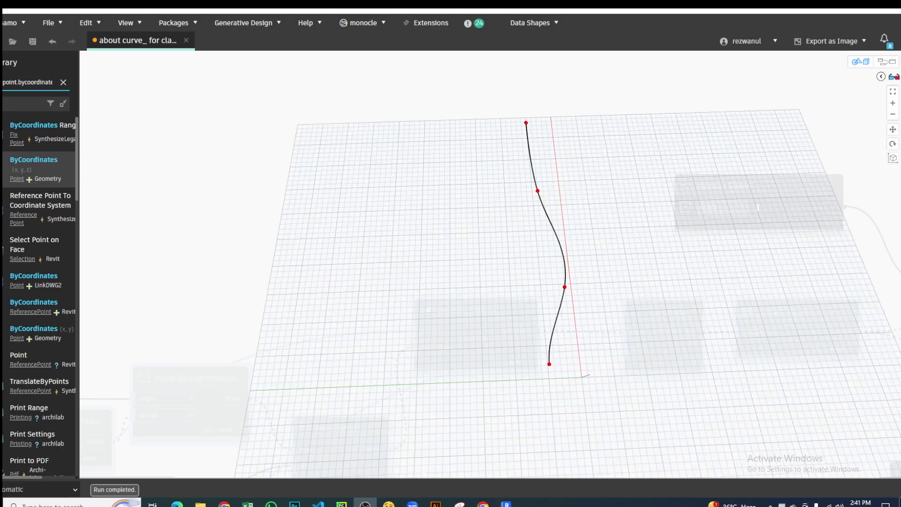
Step: Orbit to an oblique view, annotate the curve's bottom point, clear the marks, and resume graph editing
{"action": "mouse_move", "coordinate": [513, 381]}
{"action": "right_mouse_down"}
{"action": "mouse_move", "coordinate": [561, 265]}
{"action": "mouse_move", "coordinate": [503, 258]}
{"action": "mouse_move", "coordinate": [541, 184]}
{"action": "mouse_move", "coordinate": [489, 268]}
{"action": "right_mouse_up"}
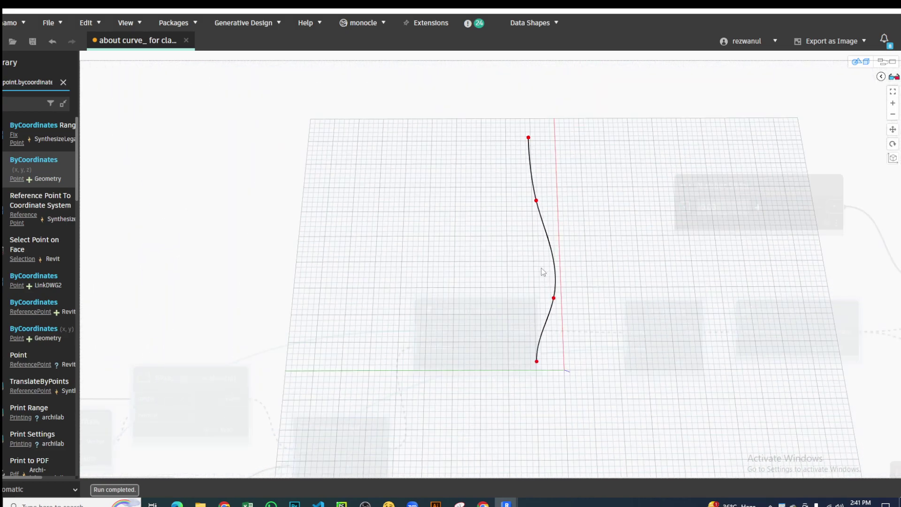
{"action": "left_click_drag", "start_coordinate": [540, 273], "coordinate": [514, 273]}
{"action": "mouse_move", "coordinate": [504, 211]}
{"action": "left_mouse_down"}
{"action": "mouse_move", "coordinate": [485, 231]}
{"action": "mouse_move", "coordinate": [509, 232]}
{"action": "left_mouse_up"}
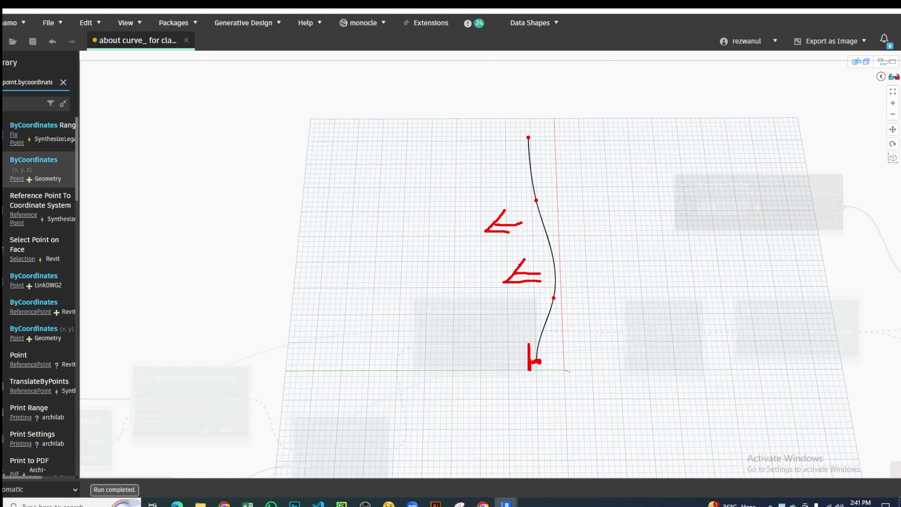
{"action": "key", "text": "Escape"}
{"action": "right_click_drag", "start_coordinate": [498, 372], "coordinate": [539, 328]}
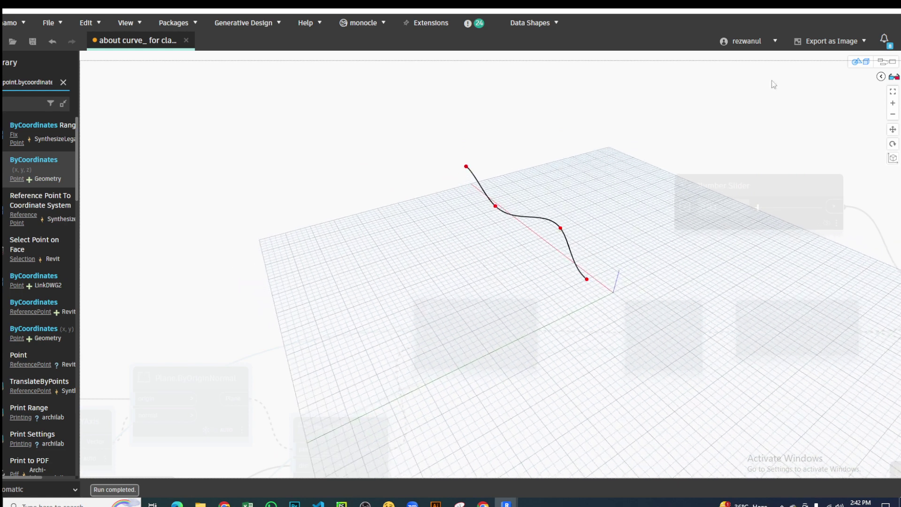
{"action": "left_click", "coordinate": [886, 62]}
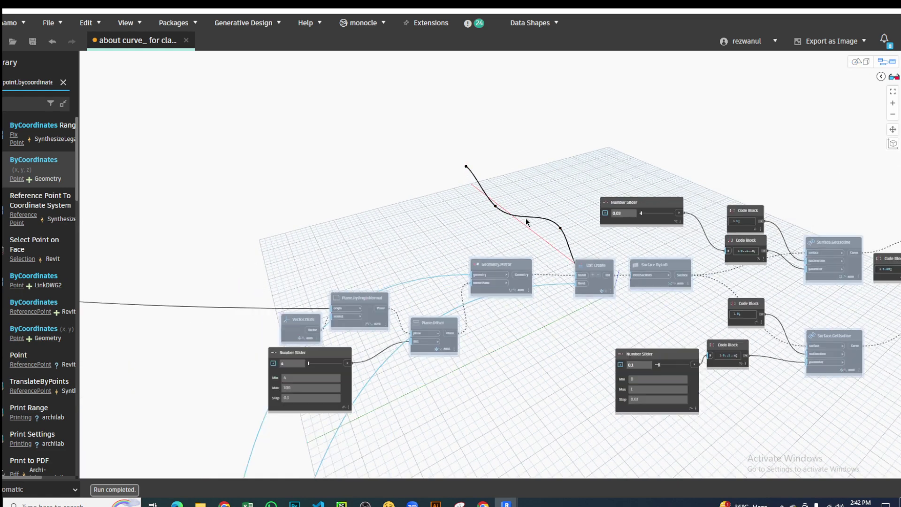
Step: Zoom out and rearrange the Number Slider, Vector.YAxis and Geometry.Mirror nodes into view
{"action": "scroll", "coordinate": [440, 277], "scroll_direction": "up", "scroll_amount": 2}
{"action": "scroll", "coordinate": [356, 335], "scroll_direction": "up", "scroll_amount": 2}
{"action": "scroll", "coordinate": [419, 266], "scroll_direction": "up", "scroll_amount": 1}
{"action": "scroll", "coordinate": [372, 313], "scroll_direction": "up", "scroll_amount": 2}
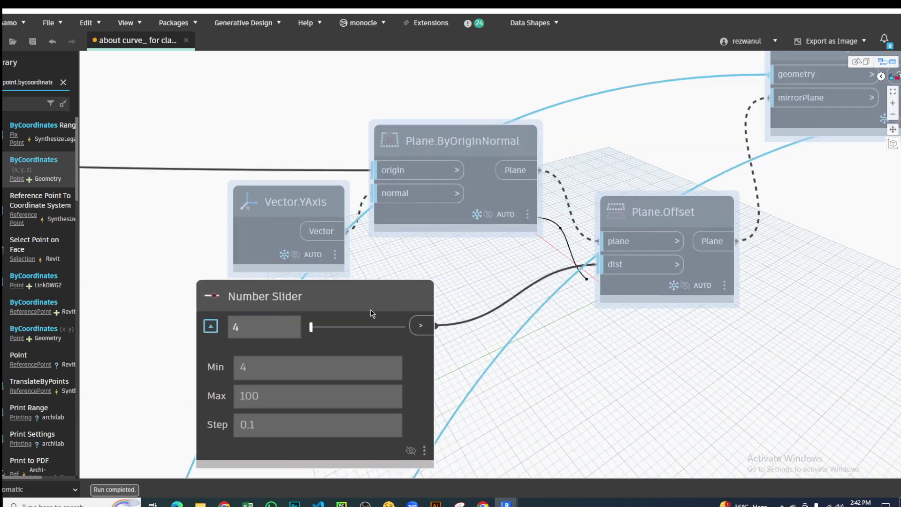
{"action": "left_click_drag", "start_coordinate": [372, 313], "coordinate": [361, 358]}
{"action": "left_click_drag", "start_coordinate": [316, 207], "coordinate": [287, 211]}
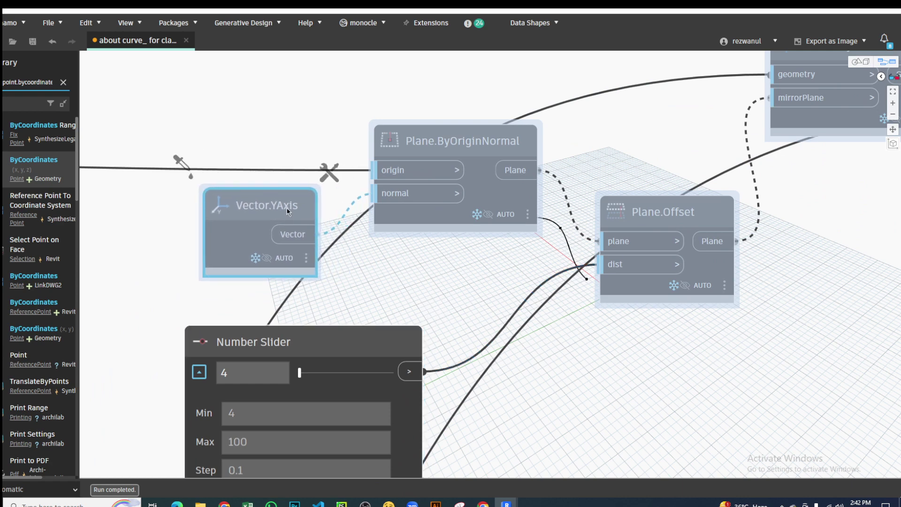
{"action": "middle_click_drag", "start_coordinate": [502, 52], "coordinate": [482, 141]}
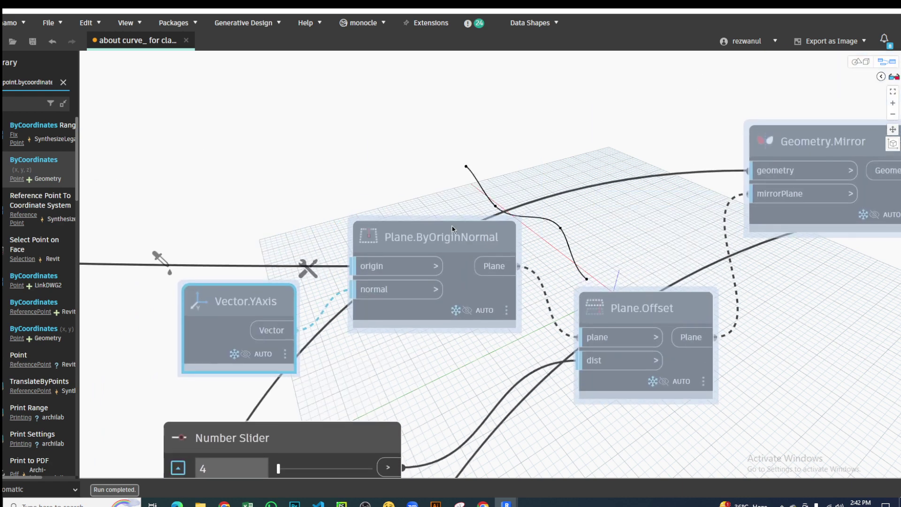
{"action": "left_click", "coordinate": [482, 137]}
{"action": "middle_click_drag", "start_coordinate": [375, 253], "coordinate": [375, 303]}
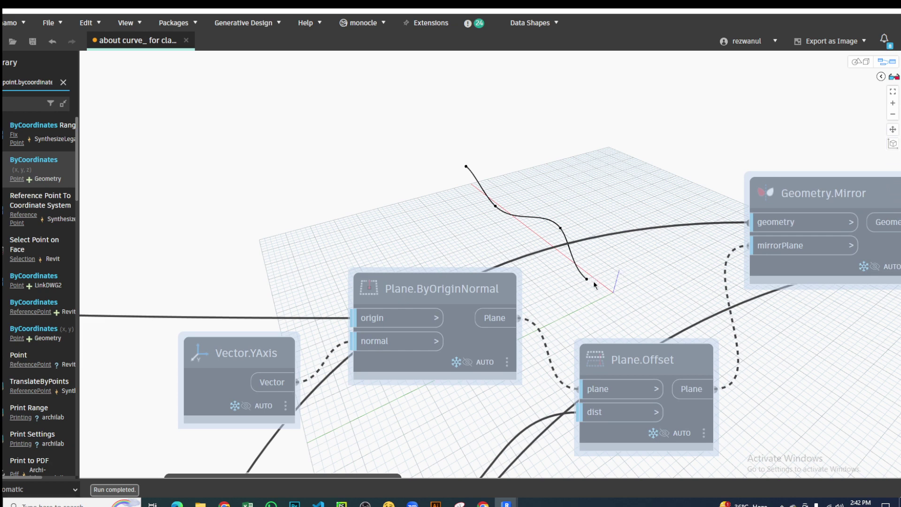
Step: Turn on Plane.ByOriginNormal's geometry preview and orbit to see the plane beside the curve
{"action": "right_click", "coordinate": [427, 288]}
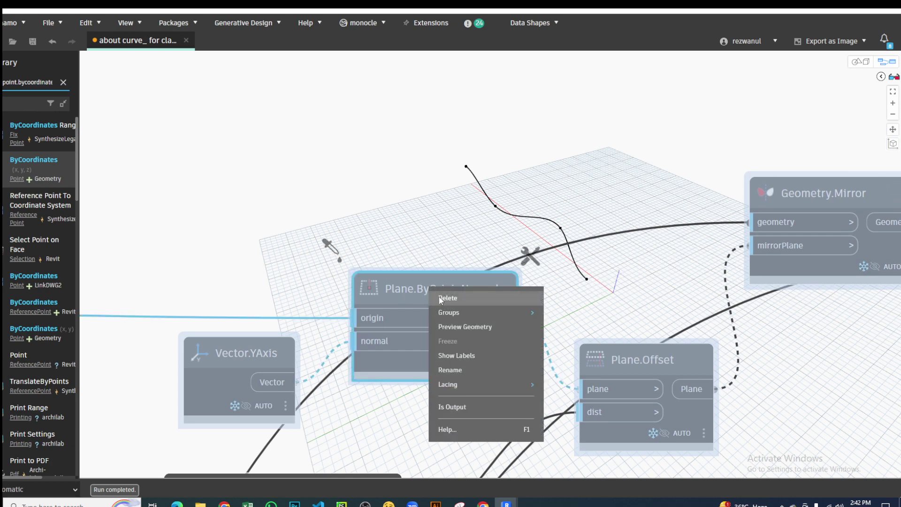
{"action": "left_click", "coordinate": [455, 327]}
{"action": "middle_click_drag", "start_coordinate": [607, 270], "coordinate": [606, 281]}
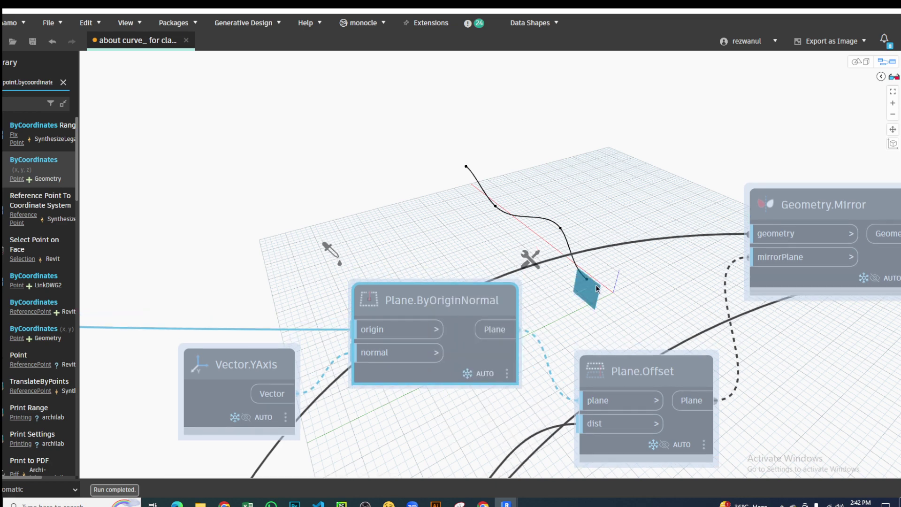
{"action": "left_click", "coordinate": [860, 61]}
{"action": "mouse_move", "coordinate": [599, 333]}
{"action": "right_mouse_down"}
{"action": "mouse_move", "coordinate": [596, 279]}
{"action": "mouse_move", "coordinate": [592, 306]}
{"action": "mouse_move", "coordinate": [628, 301]}
{"action": "right_mouse_up"}
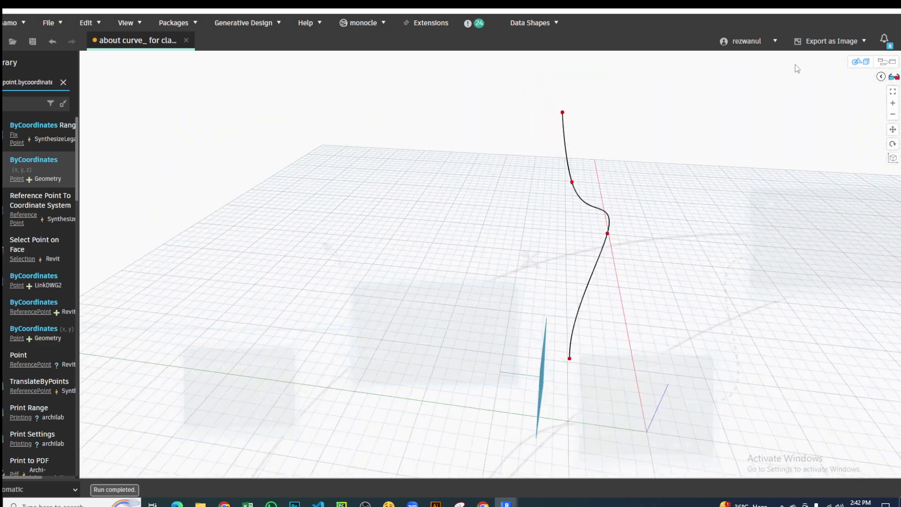
{"action": "left_click", "coordinate": [864, 64]}
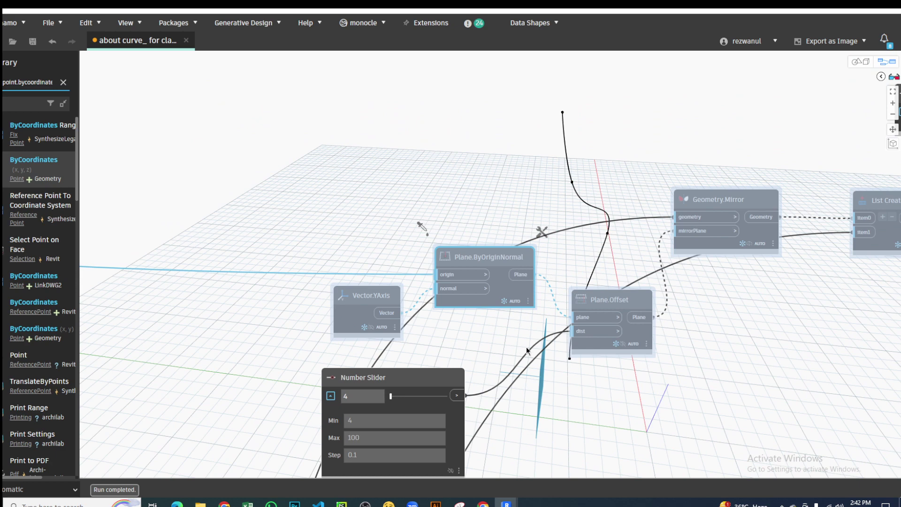
{"action": "middle_click_drag", "start_coordinate": [525, 347], "coordinate": [505, 234]}
{"action": "scroll", "coordinate": [547, 140], "scroll_direction": "up", "scroll_amount": 2}
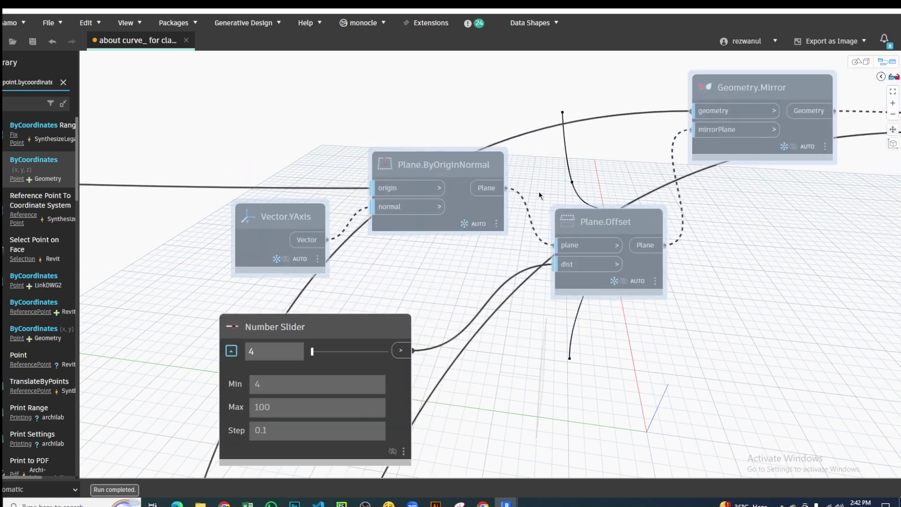
{"action": "scroll", "coordinate": [427, 268], "scroll_direction": "down", "scroll_amount": 3}
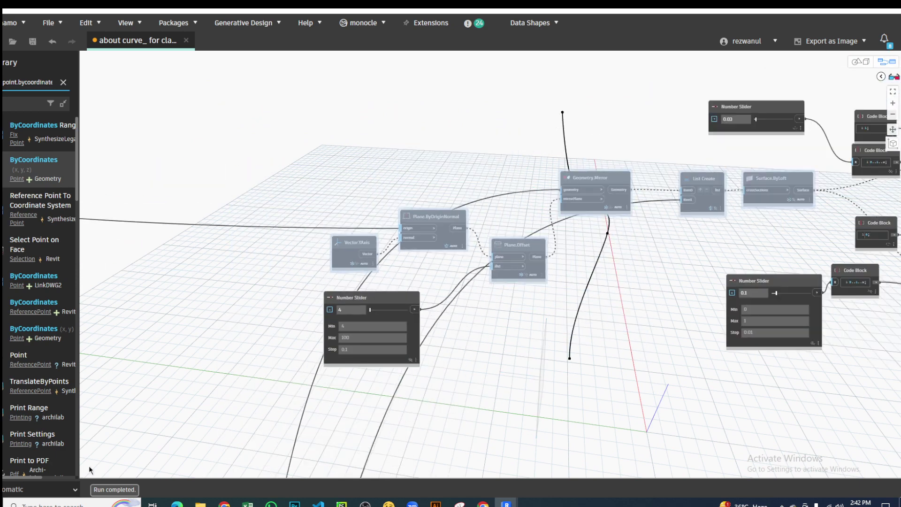
Step: Set the graph's run mode to Manual
{"action": "left_click", "coordinate": [61, 489]}
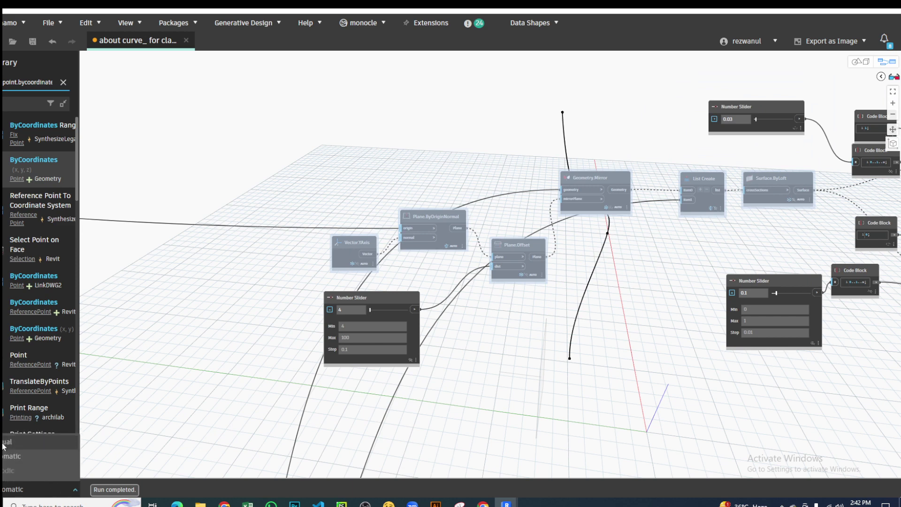
{"action": "left_click", "coordinate": [6, 445]}
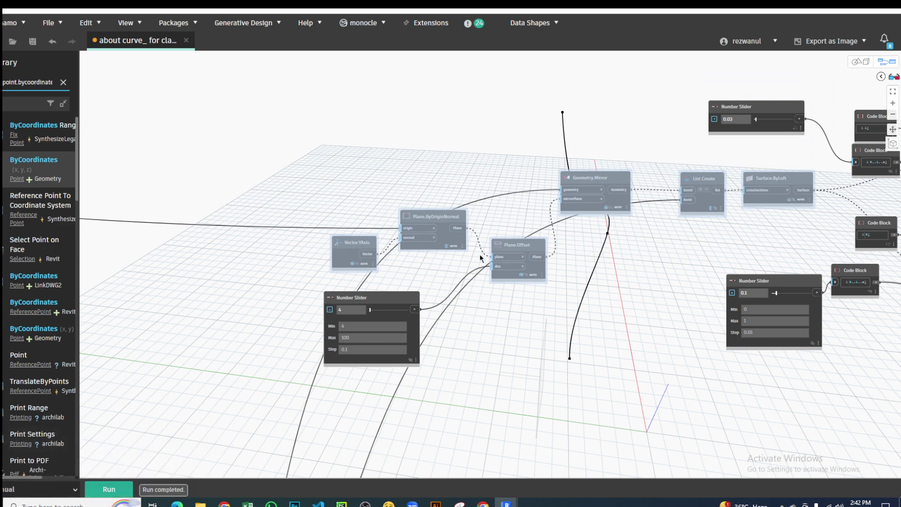
{"action": "scroll", "coordinate": [465, 301], "scroll_direction": "up", "scroll_amount": 2}
{"action": "scroll", "coordinate": [488, 328], "scroll_direction": "up", "scroll_amount": 2}
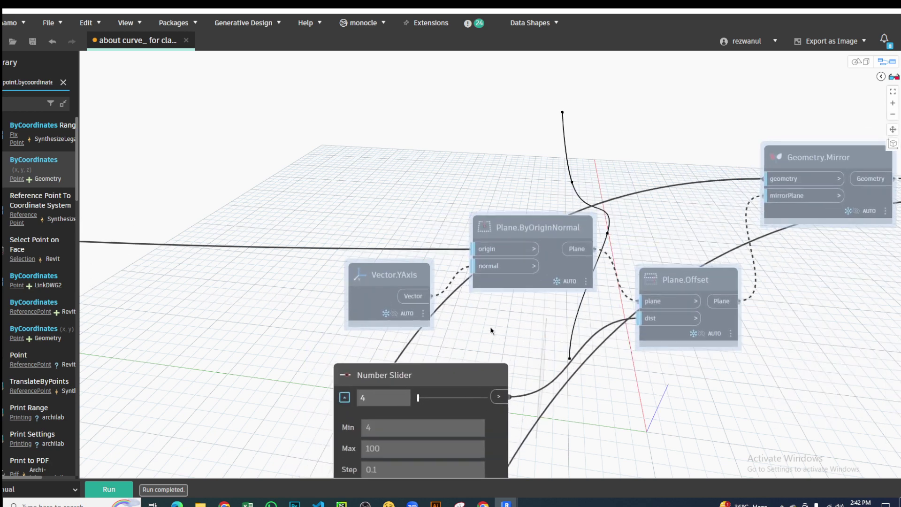
{"action": "right_click", "coordinate": [556, 225]}
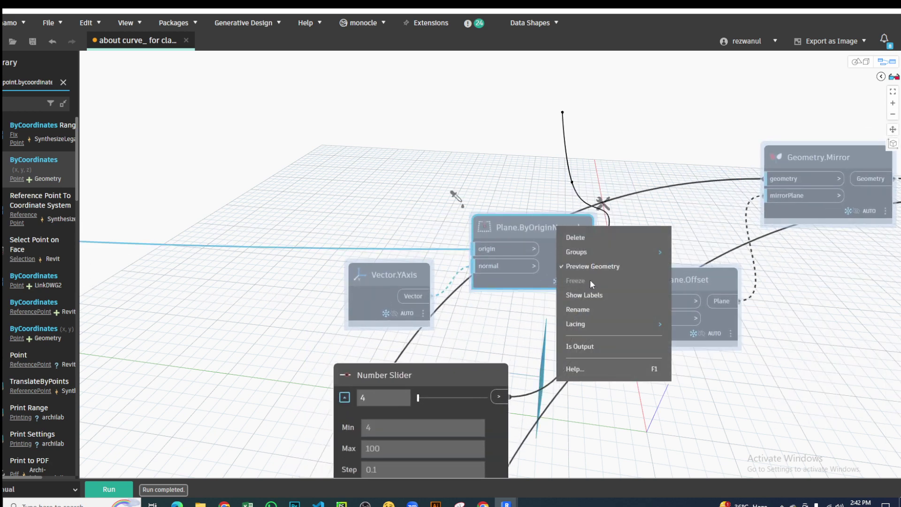
{"action": "scroll", "coordinate": [461, 152], "scroll_direction": "down", "scroll_amount": 5}
{"action": "scroll", "coordinate": [587, 186], "scroll_direction": "down", "scroll_amount": 2}
{"action": "scroll", "coordinate": [331, 186], "scroll_direction": "up", "scroll_amount": 2}
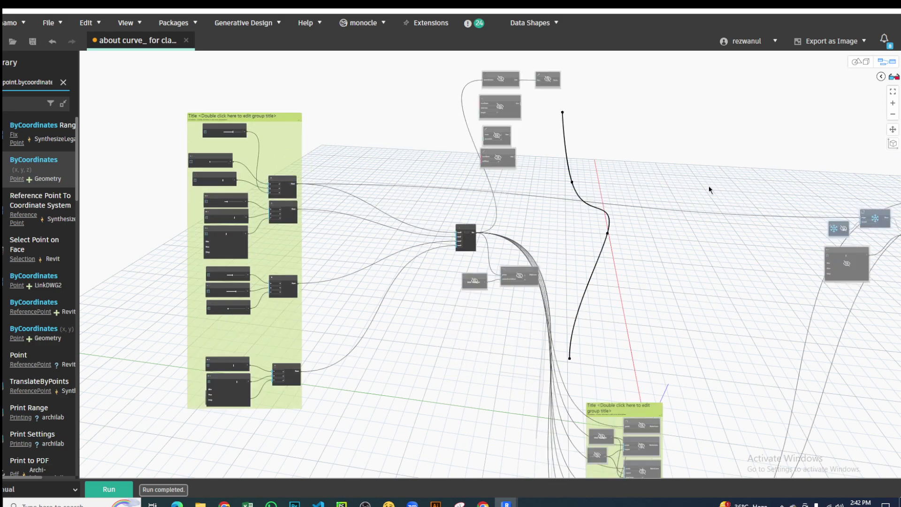
{"action": "scroll", "coordinate": [331, 187], "scroll_direction": "up", "scroll_amount": 2}
{"action": "scroll", "coordinate": [430, 216], "scroll_direction": "up", "scroll_amount": 3}
{"action": "scroll", "coordinate": [430, 216], "scroll_direction": "up", "scroll_amount": 2}
Step: Unfreeze the Vector.YAxis node
{"action": "right_click", "coordinate": [281, 159]}
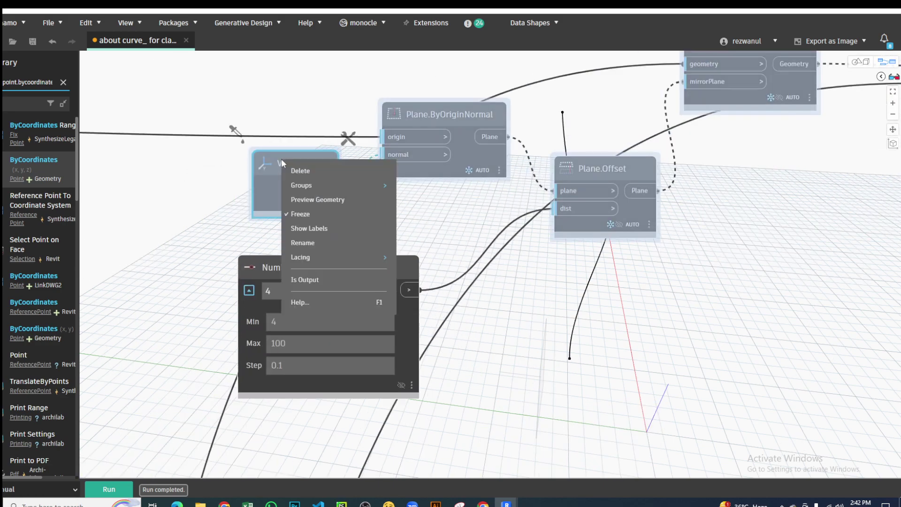
{"action": "left_click", "coordinate": [314, 214]}
{"action": "middle_click_drag", "start_coordinate": [475, 220], "coordinate": [521, 351]}
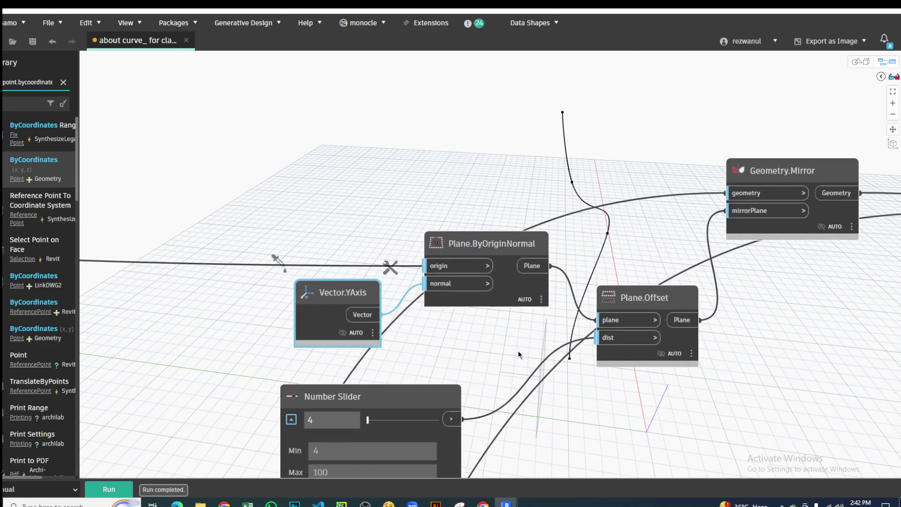
{"action": "scroll", "coordinate": [567, 249], "scroll_direction": "down", "scroll_amount": 2}
{"action": "scroll", "coordinate": [503, 221], "scroll_direction": "down", "scroll_amount": 1}
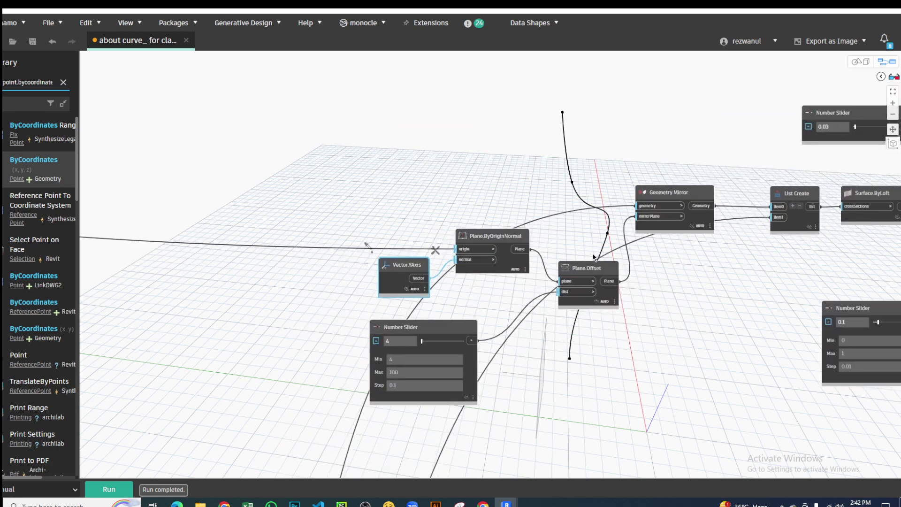
{"action": "scroll", "coordinate": [530, 271], "scroll_direction": "up", "scroll_amount": 2}
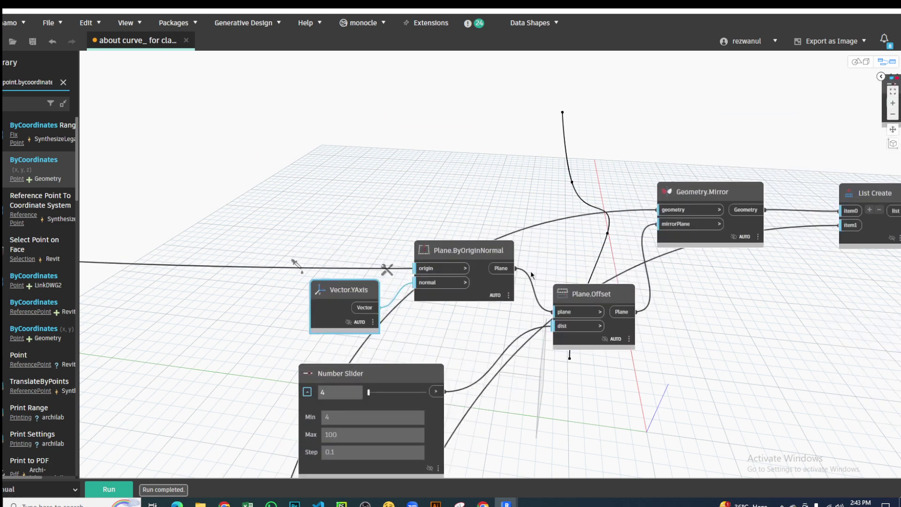
{"action": "right_click", "coordinate": [477, 248]}
{"action": "left_click", "coordinate": [482, 232]}
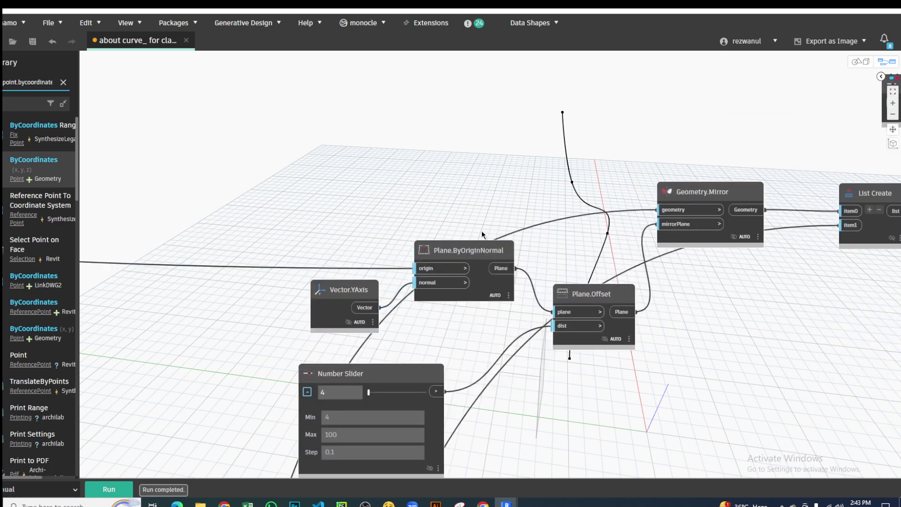
Step: Enable Preview Geometry on Vector.YAxis and Plane.Offset, then orbit the 3D view around the curve
{"action": "right_click", "coordinate": [352, 292]}
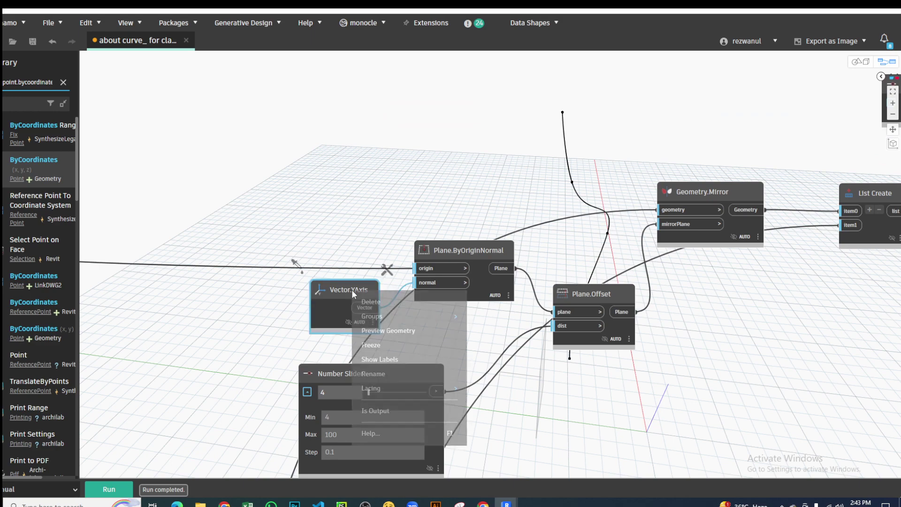
{"action": "left_click", "coordinate": [376, 332]}
{"action": "mouse_move", "coordinate": [512, 311]}
{"action": "middle_mouse_down"}
{"action": "mouse_move", "coordinate": [461, 328]}
{"action": "mouse_move", "coordinate": [466, 147]}
{"action": "middle_mouse_up"}
{"action": "left_click", "coordinate": [426, 87]}
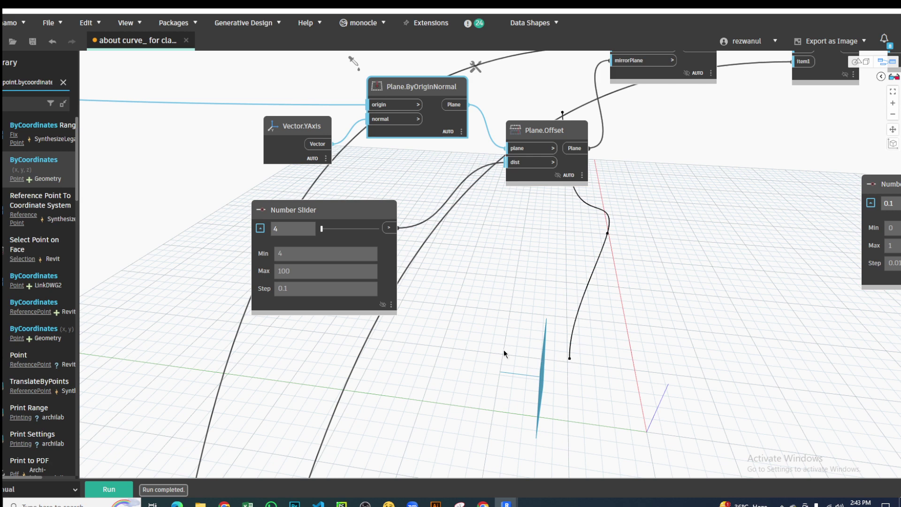
{"action": "right_click", "coordinate": [575, 165]}
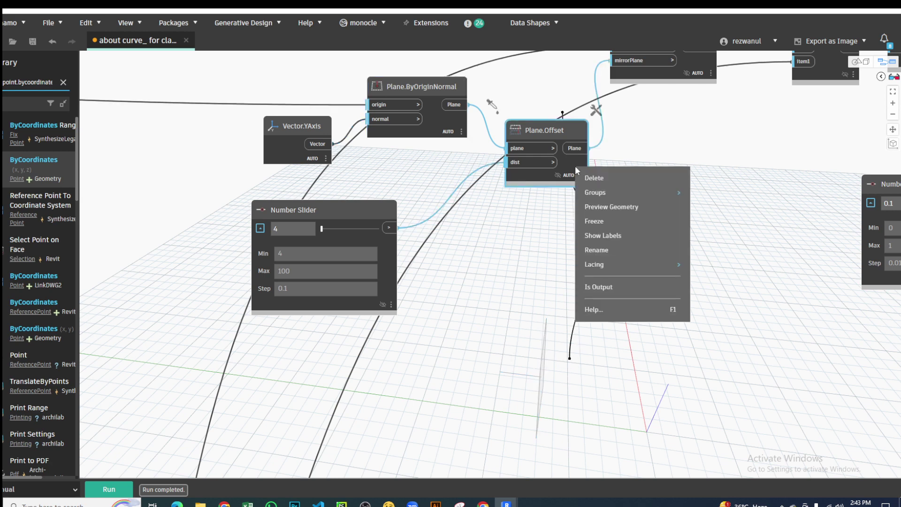
{"action": "left_click", "coordinate": [599, 209]}
{"action": "mouse_move", "coordinate": [486, 283]}
{"action": "middle_mouse_down"}
{"action": "mouse_move", "coordinate": [291, 245]}
{"action": "mouse_move", "coordinate": [417, 277]}
{"action": "middle_mouse_up"}
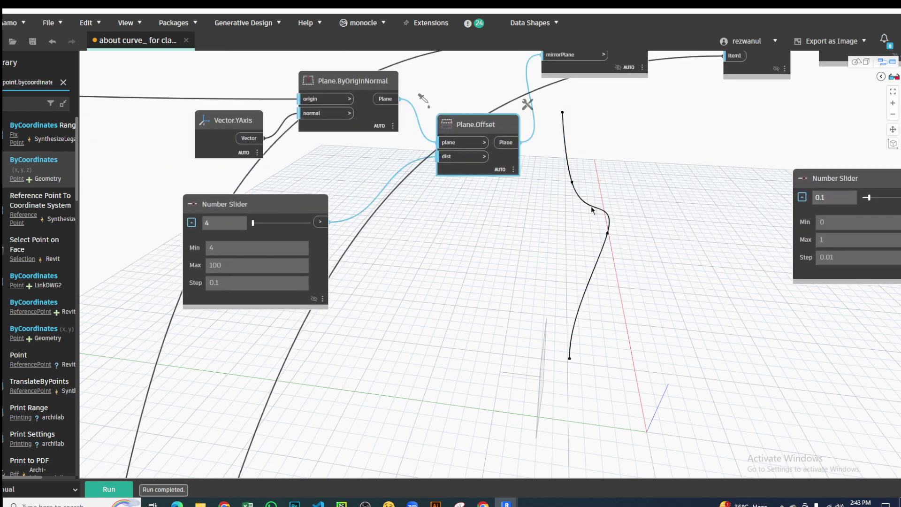
{"action": "left_click", "coordinate": [856, 61]}
{"action": "mouse_move", "coordinate": [645, 263]}
{"action": "right_mouse_down"}
{"action": "mouse_move", "coordinate": [520, 278]}
{"action": "mouse_move", "coordinate": [567, 283]}
{"action": "right_mouse_up"}
Step: Run the graph to generate the base plane and its offset copy
{"action": "right_click_drag", "start_coordinate": [618, 223], "coordinate": [522, 281]}
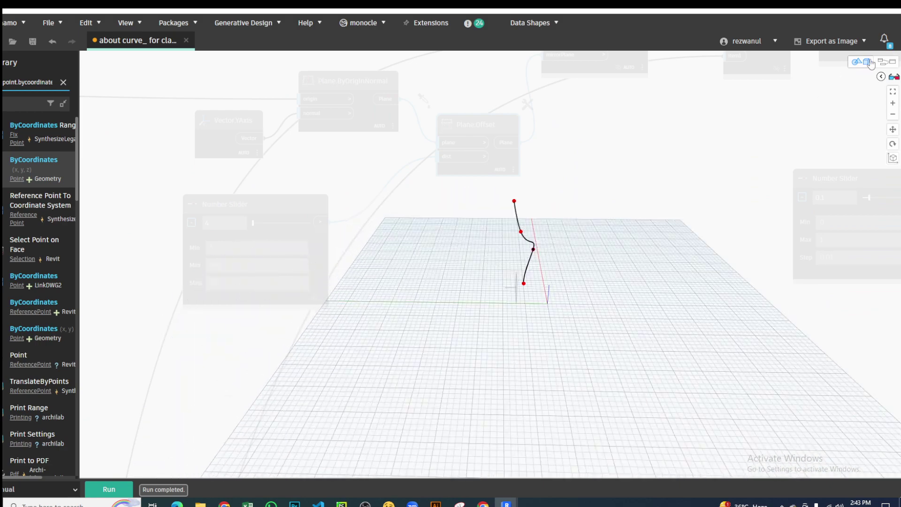
{"action": "key", "text": "ctrl+b"}
{"action": "scroll", "coordinate": [488, 362], "scroll_direction": "down", "scroll_amount": 2}
{"action": "scroll", "coordinate": [469, 282], "scroll_direction": "down", "scroll_amount": 2}
{"action": "scroll", "coordinate": [446, 211], "scroll_direction": "down", "scroll_amount": 2}
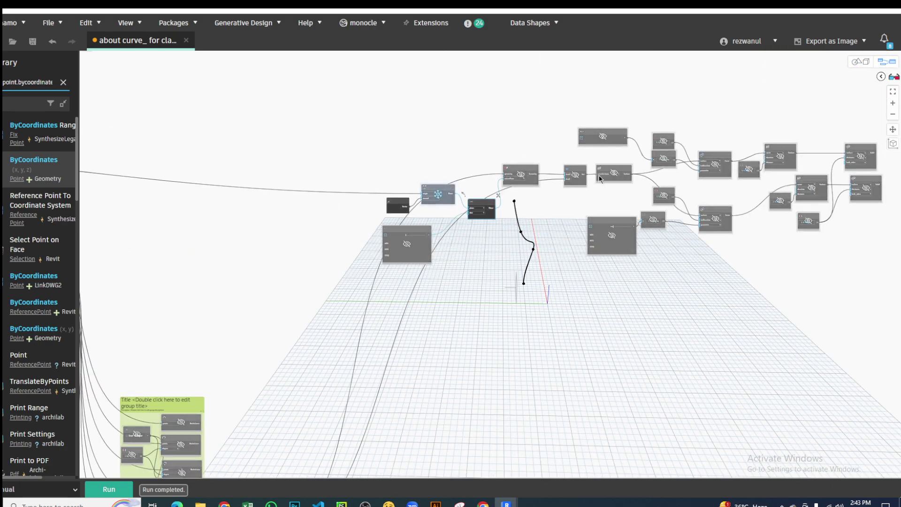
{"action": "scroll", "coordinate": [439, 173], "scroll_direction": "down", "scroll_amount": 1}
{"action": "scroll", "coordinate": [440, 174], "scroll_direction": "up", "scroll_amount": 1}
{"action": "scroll", "coordinate": [422, 178], "scroll_direction": "up", "scroll_amount": 2}
{"action": "scroll", "coordinate": [445, 187], "scroll_direction": "up", "scroll_amount": 2}
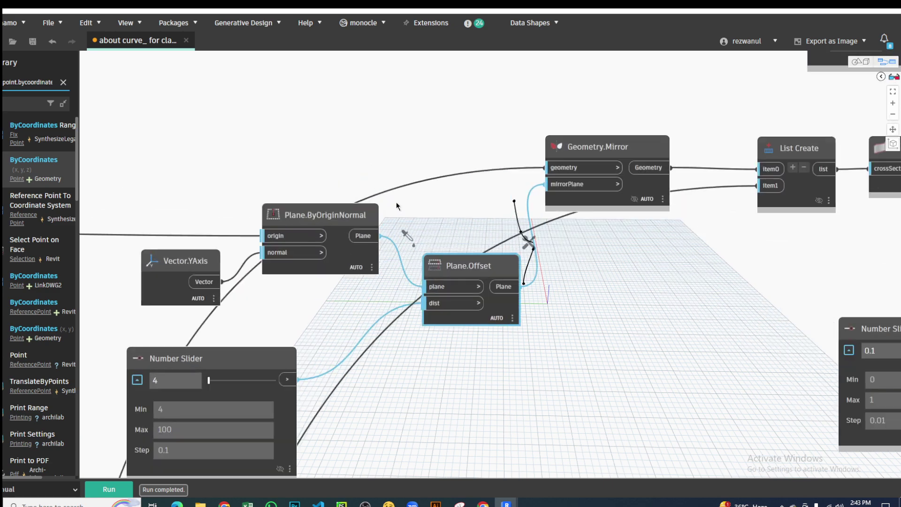
{"action": "scroll", "coordinate": [580, 107], "scroll_direction": "up", "scroll_amount": 1}
{"action": "scroll", "coordinate": [580, 106], "scroll_direction": "down", "scroll_amount": 2}
{"action": "scroll", "coordinate": [638, 144], "scroll_direction": "down", "scroll_amount": 2}
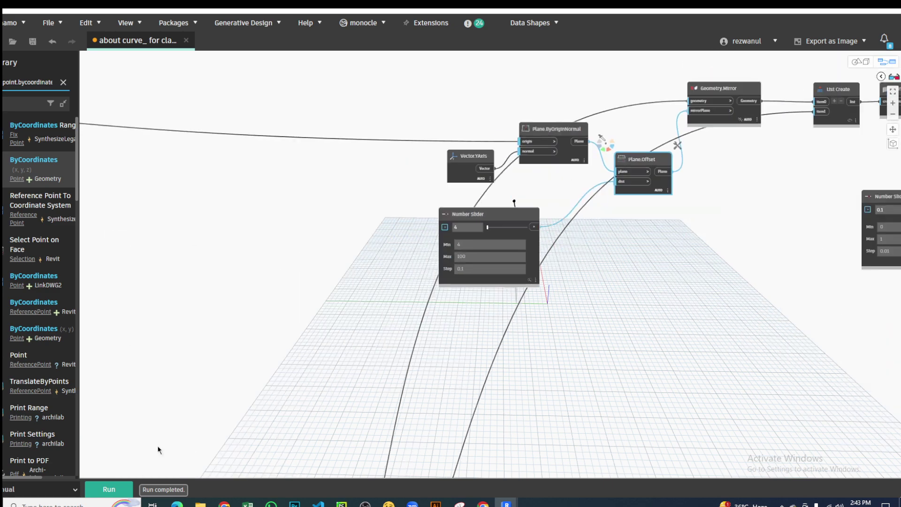
{"action": "left_click", "coordinate": [109, 490]}
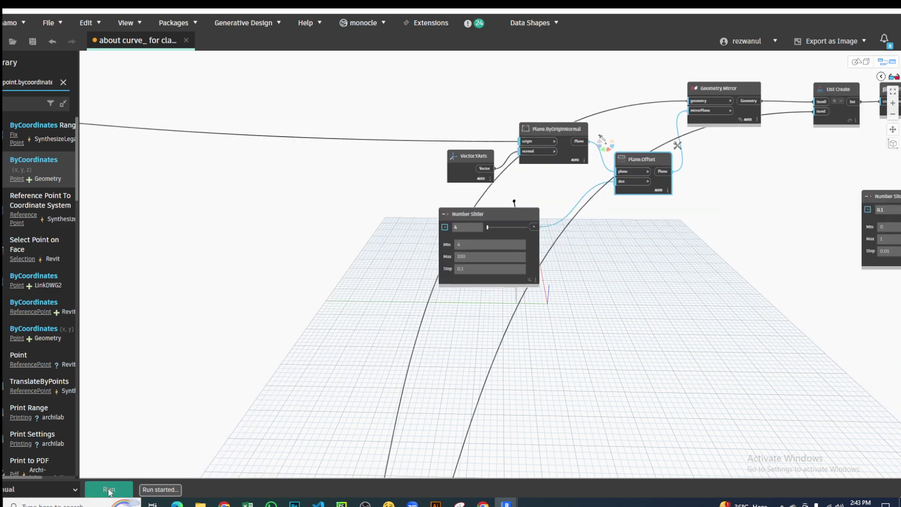
Step: Orbit the 3D preview to a low side view of both planes beside the curve
{"action": "middle_click_drag", "start_coordinate": [610, 220], "coordinate": [465, 259]}
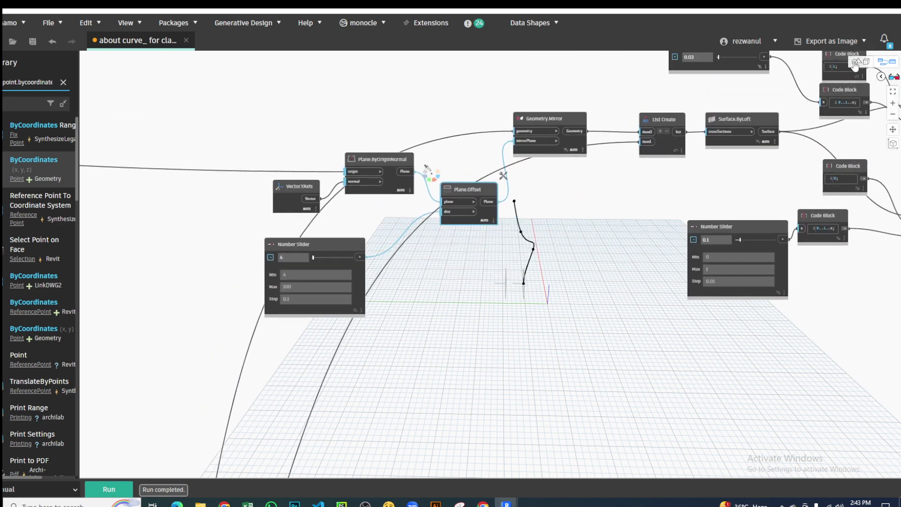
{"action": "left_click", "coordinate": [855, 61]}
{"action": "scroll", "coordinate": [539, 298], "scroll_direction": "up", "scroll_amount": 3}
{"action": "right_click", "coordinate": [534, 301]}
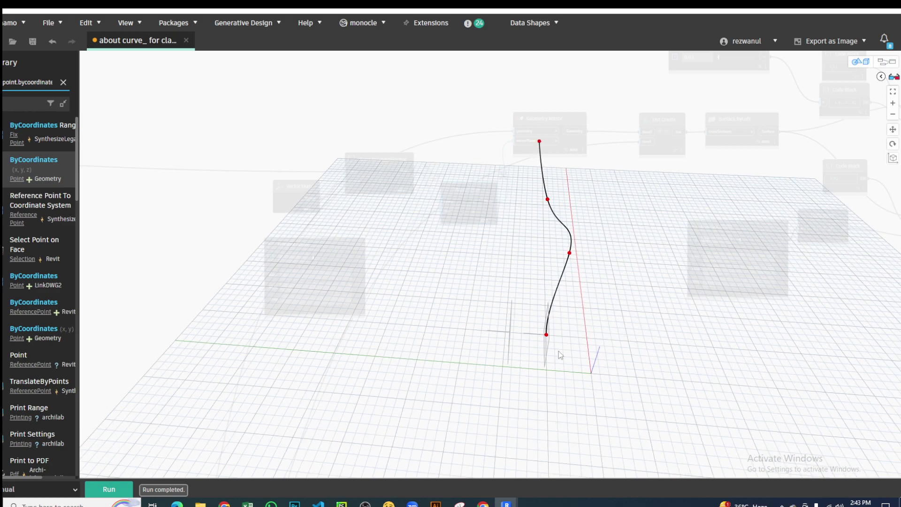
{"action": "scroll", "coordinate": [560, 355], "scroll_direction": "up", "scroll_amount": 3}
{"action": "left_click", "coordinate": [865, 62]}
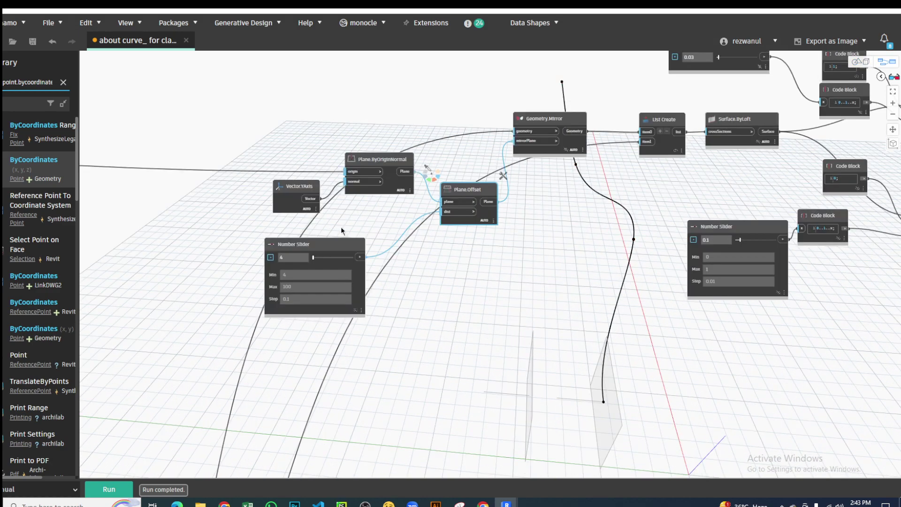
{"action": "scroll", "coordinate": [375, 167], "scroll_direction": "up", "scroll_amount": 1}
{"action": "scroll", "coordinate": [368, 162], "scroll_direction": "up", "scroll_amount": 4}
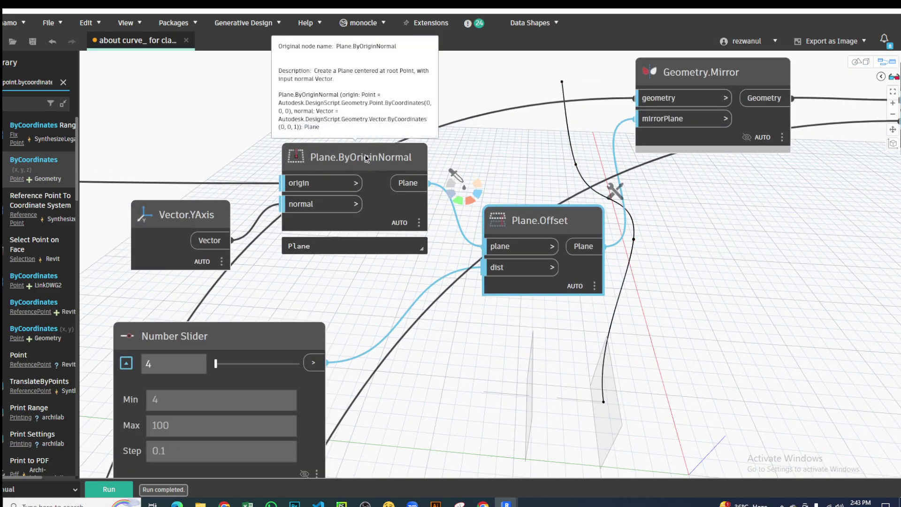
{"action": "mouse_move", "coordinate": [407, 139]}
{"action": "middle_mouse_down"}
{"action": "mouse_move", "coordinate": [400, 249]}
{"action": "mouse_move", "coordinate": [467, 356]}
{"action": "middle_mouse_up"}
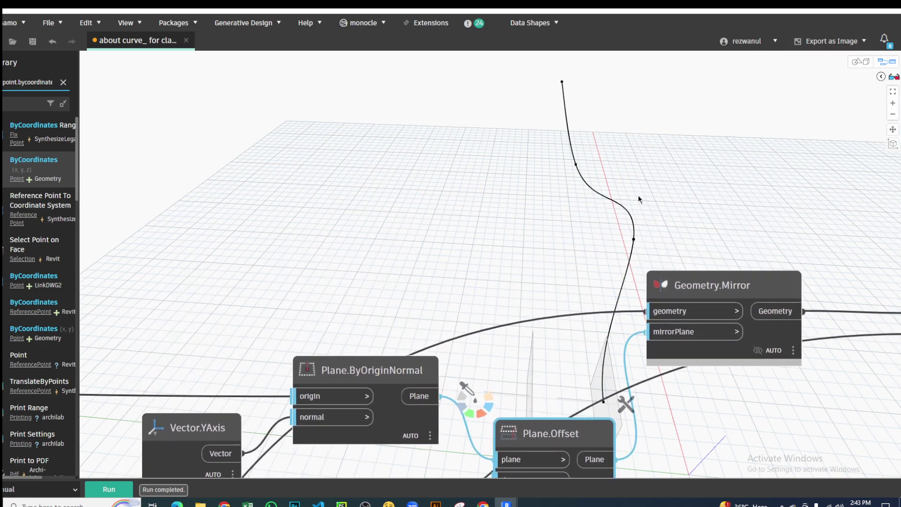
{"action": "middle_click_drag", "start_coordinate": [638, 195], "coordinate": [543, 121]}
{"action": "key", "text": "ctrl+b"}
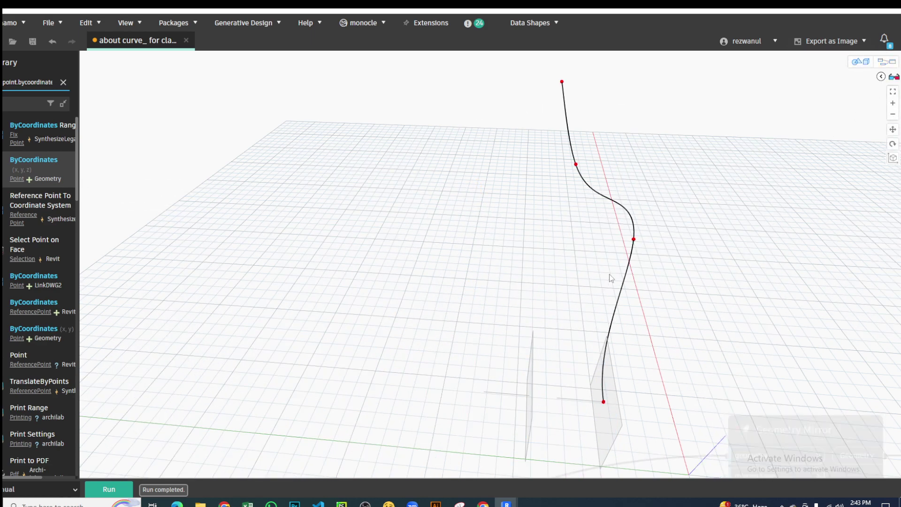
{"action": "mouse_move", "coordinate": [609, 277]}
{"action": "right_mouse_down"}
{"action": "mouse_move", "coordinate": [586, 247]}
{"action": "mouse_move", "coordinate": [657, 266]}
{"action": "mouse_move", "coordinate": [535, 288]}
{"action": "mouse_move", "coordinate": [469, 281]}
{"action": "right_mouse_up"}
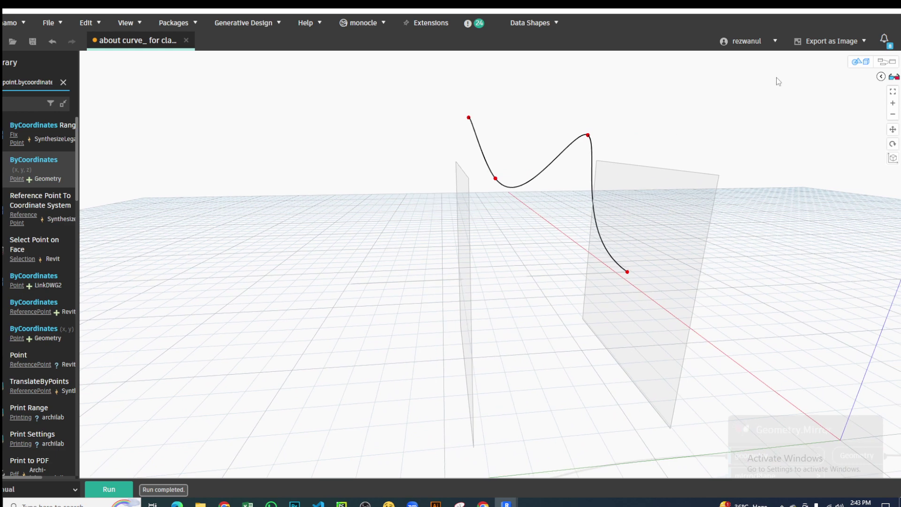
{"action": "left_click", "coordinate": [886, 62]}
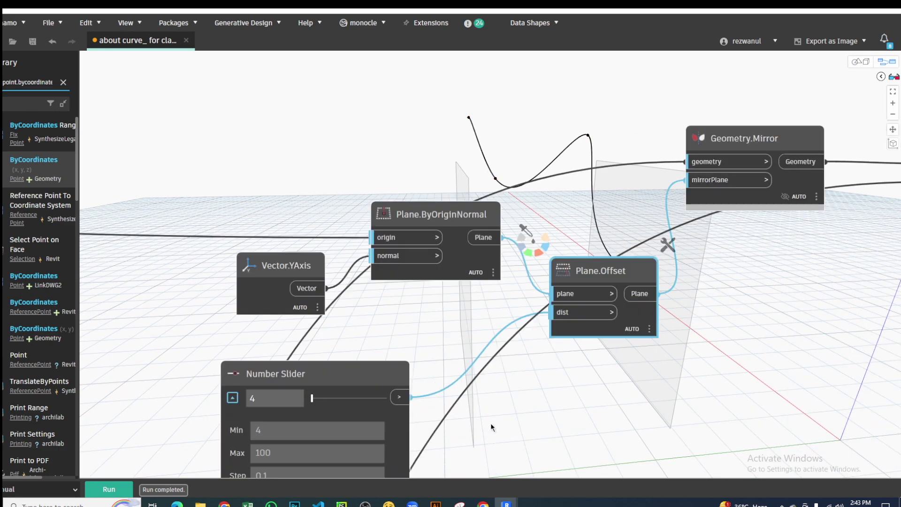
Step: Pan around the graph, checking the upper Point.ByCoordinates node, then return to the plane nodes
{"action": "scroll", "coordinate": [480, 218], "scroll_direction": "up", "scroll_amount": 3}
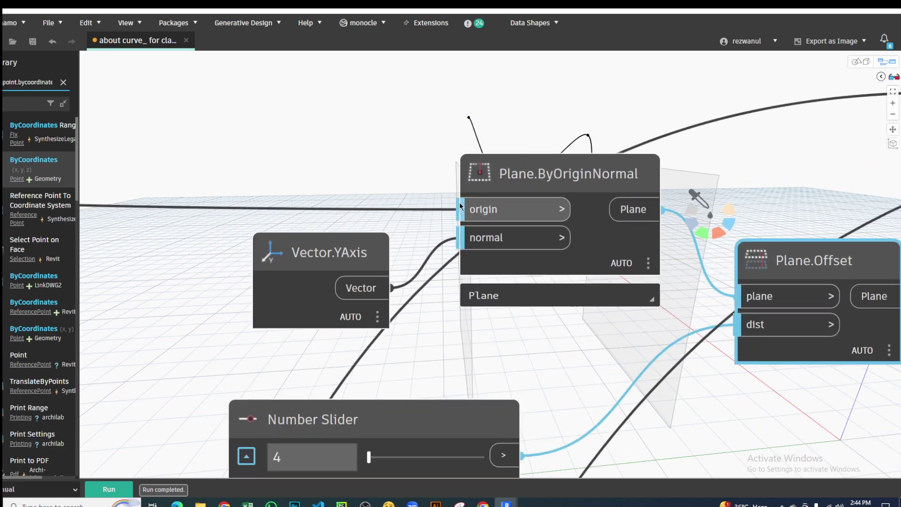
{"action": "middle_click_drag", "start_coordinate": [387, 176], "coordinate": [543, 272]}
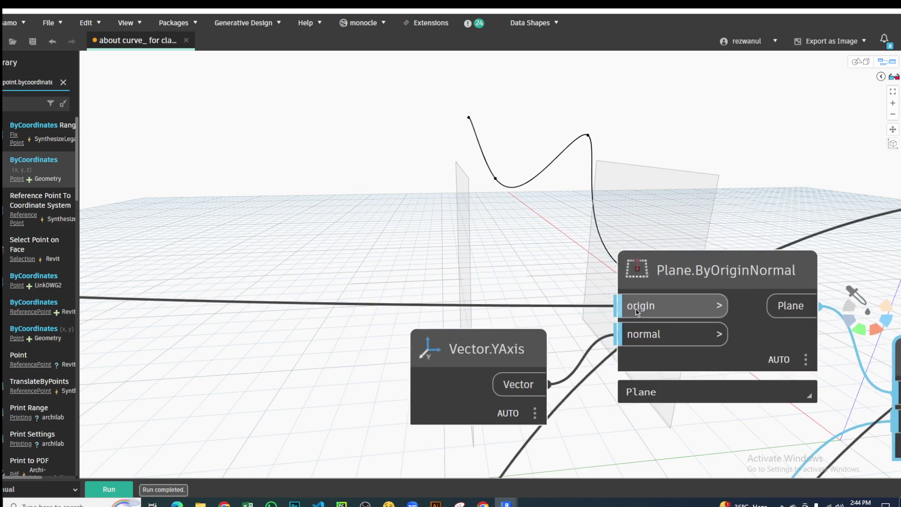
{"action": "scroll", "coordinate": [638, 312], "scroll_direction": "down", "scroll_amount": 5}
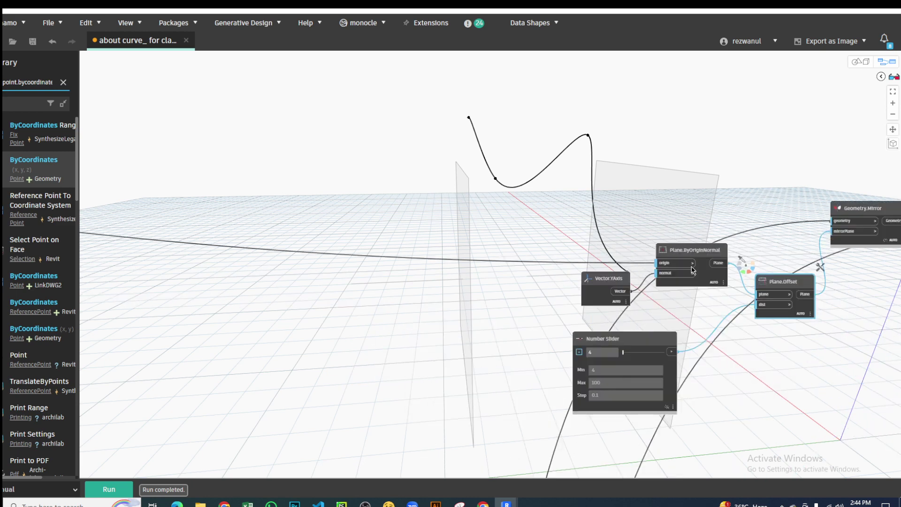
{"action": "scroll", "coordinate": [666, 271], "scroll_direction": "up", "scroll_amount": 5}
{"action": "scroll", "coordinate": [677, 263], "scroll_direction": "down", "scroll_amount": 5}
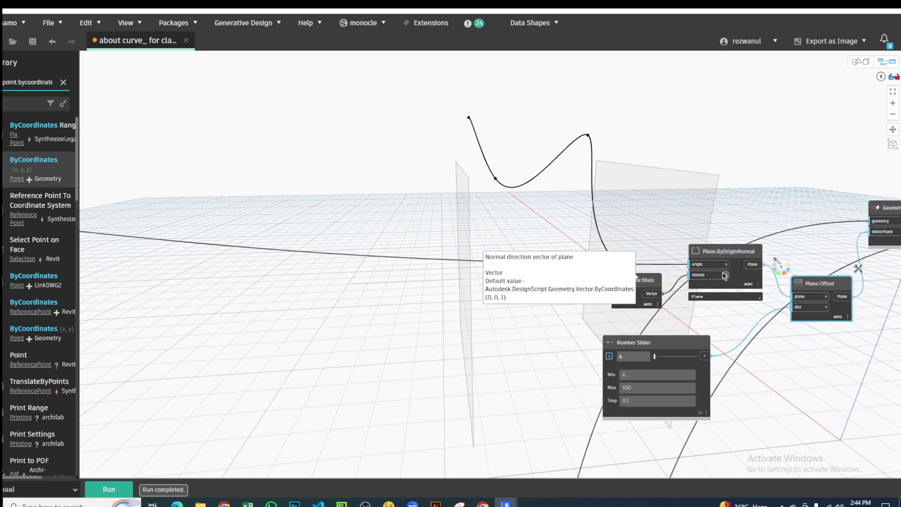
{"action": "scroll", "coordinate": [318, 251], "scroll_direction": "down", "scroll_amount": 3}
{"action": "middle_click_drag", "start_coordinate": [318, 251], "coordinate": [655, 225]}
{"action": "scroll", "coordinate": [517, 215], "scroll_direction": "up", "scroll_amount": 5}
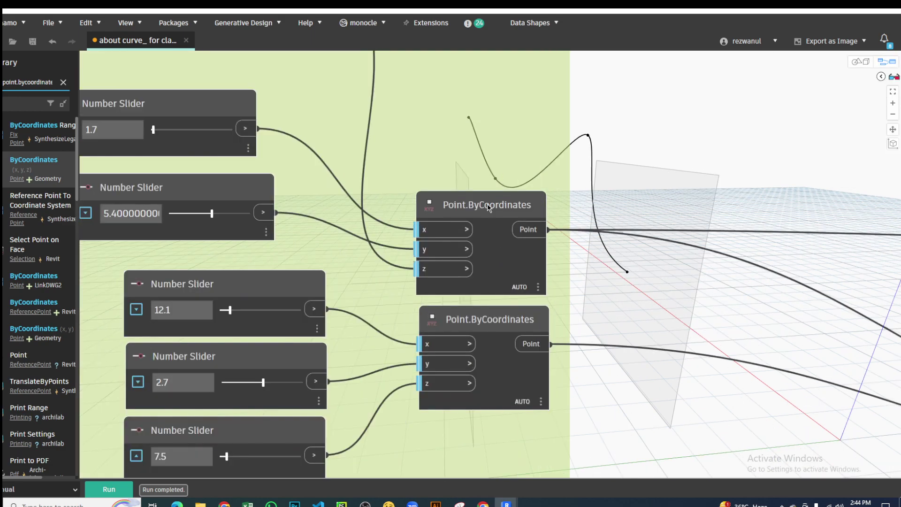
{"action": "left_click", "coordinate": [516, 215]}
{"action": "middle_click_drag", "start_coordinate": [691, 192], "coordinate": [212, 160]}
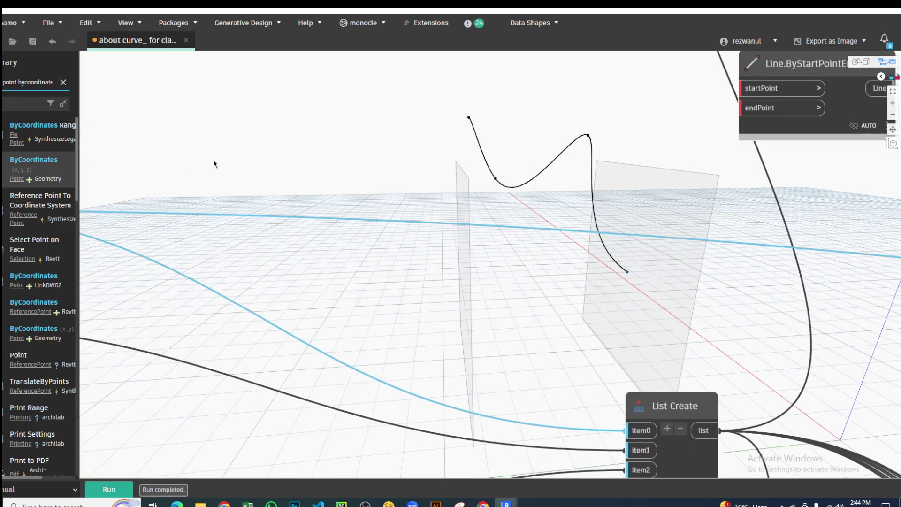
{"action": "scroll", "coordinate": [523, 186], "scroll_direction": "down", "scroll_amount": 5}
{"action": "scroll", "coordinate": [506, 194], "scroll_direction": "up", "scroll_amount": 3}
{"action": "scroll", "coordinate": [488, 184], "scroll_direction": "up", "scroll_amount": 3}
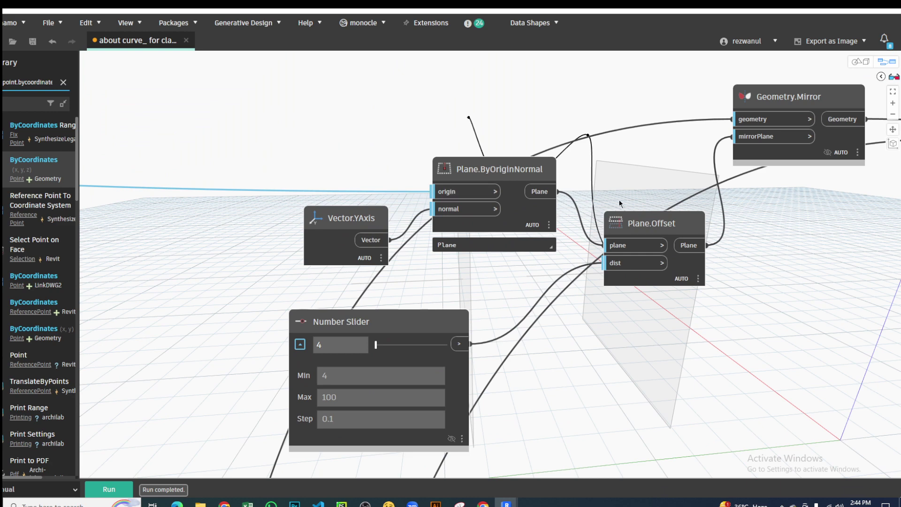
{"action": "middle_click_drag", "start_coordinate": [675, 167], "coordinate": [649, 272]}
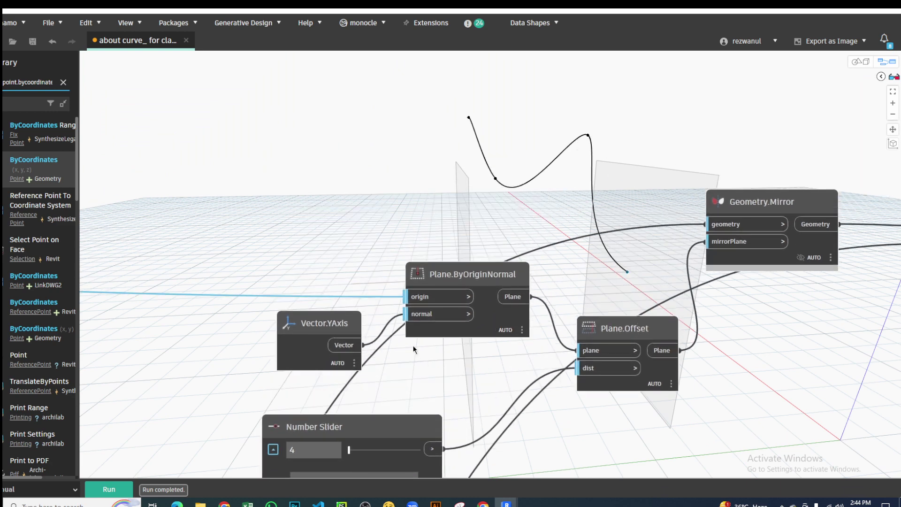
{"action": "scroll", "coordinate": [405, 324], "scroll_direction": "up", "scroll_amount": 2}
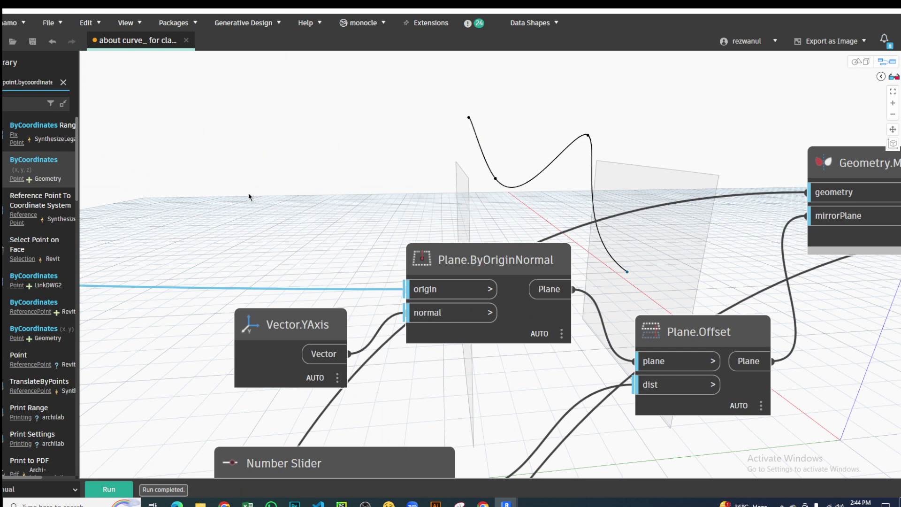
Step: Add a Vector.XAxis node above the plane nodes
{"action": "middle_click_drag", "start_coordinate": [258, 210], "coordinate": [277, 189]}
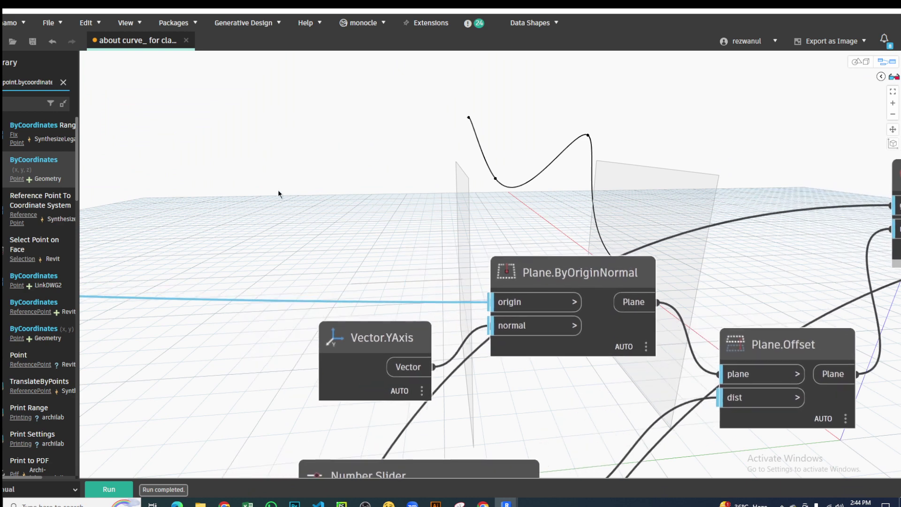
{"action": "right_click", "coordinate": [278, 193]}
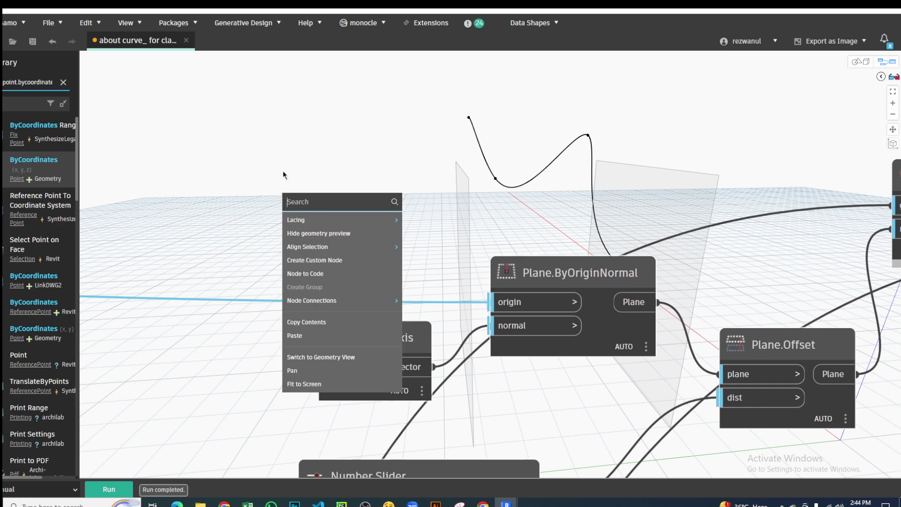
{"action": "left_click", "coordinate": [282, 172]}
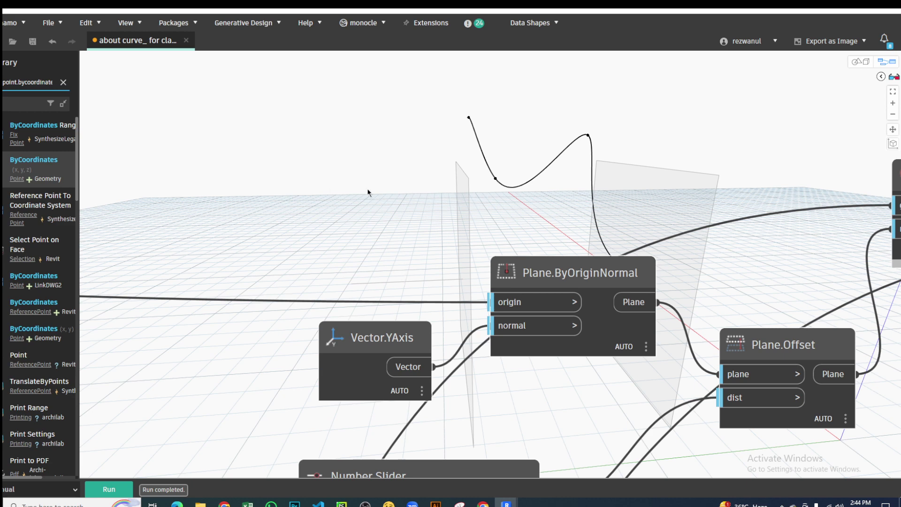
{"action": "middle_click_drag", "start_coordinate": [367, 189], "coordinate": [355, 213]}
{"action": "right_click", "coordinate": [330, 205]}
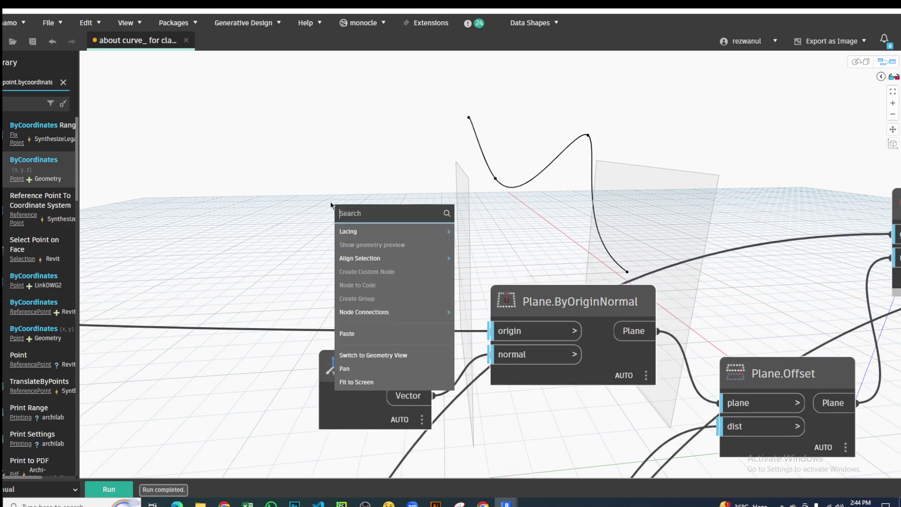
{"action": "type", "text": "x"}
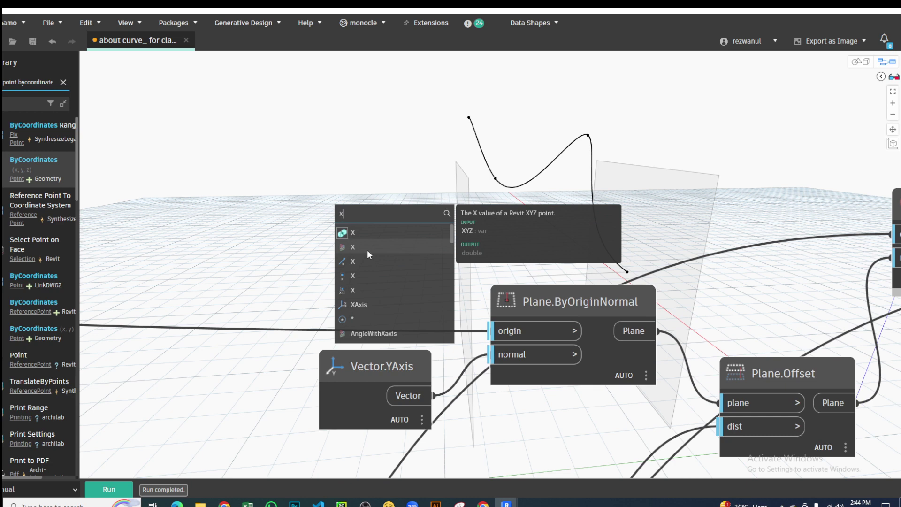
{"action": "left_click", "coordinate": [358, 305]}
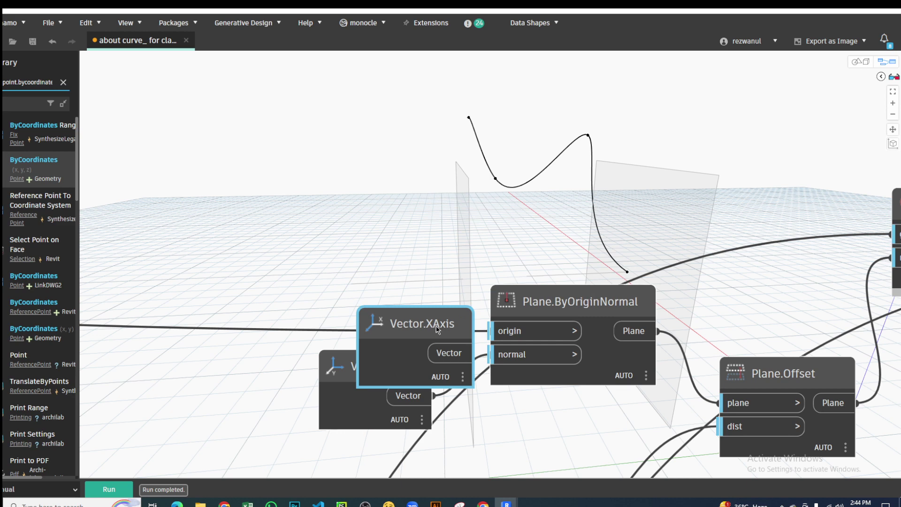
{"action": "left_click_drag", "start_coordinate": [436, 330], "coordinate": [329, 165]}
Step: Freeze Plane.Offset, wire Vector.XAxis into the plane's normal, run, and orbit the turned plane
{"action": "right_click", "coordinate": [781, 375]}
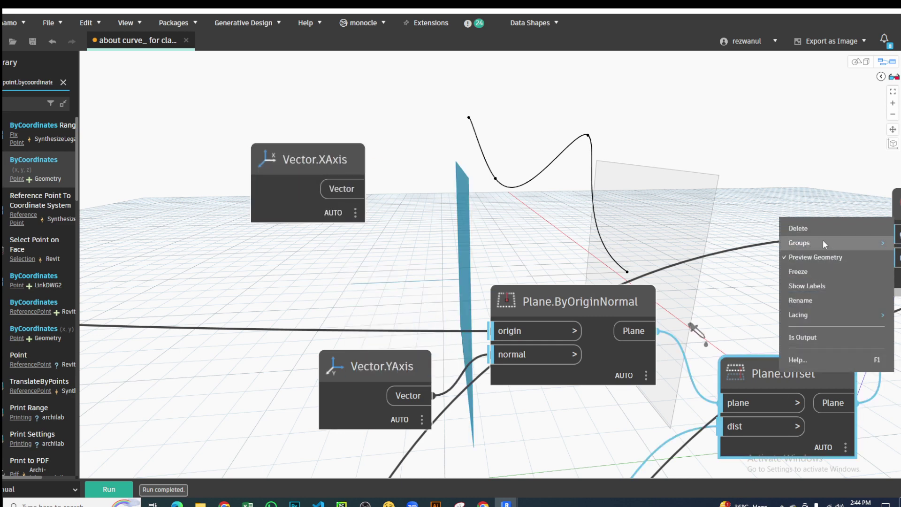
{"action": "left_click", "coordinate": [802, 271]}
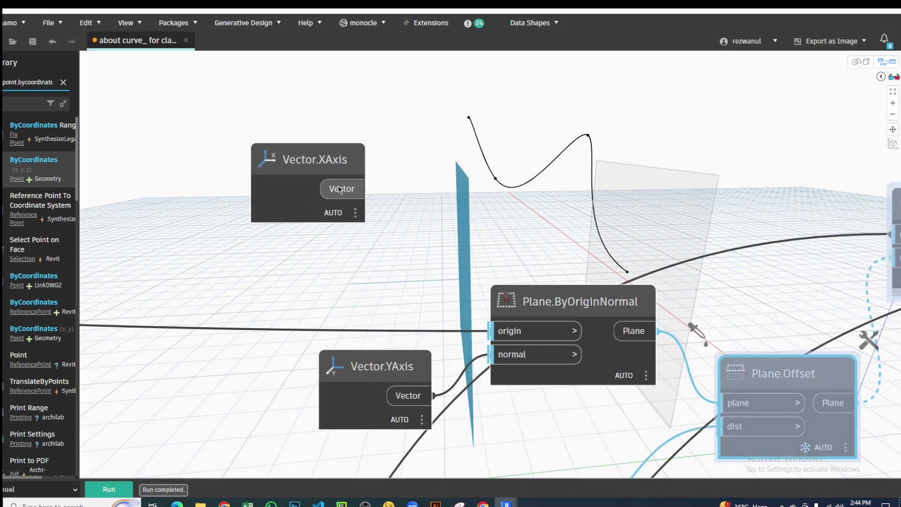
{"action": "left_click_drag", "start_coordinate": [339, 189], "coordinate": [508, 361]}
{"action": "middle_click_drag", "start_coordinate": [506, 286], "coordinate": [486, 345]}
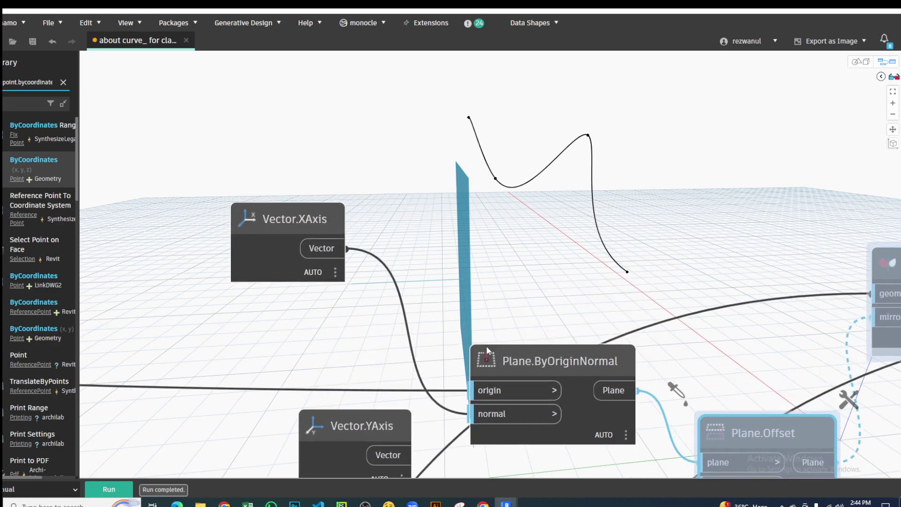
{"action": "left_click", "coordinate": [111, 491]}
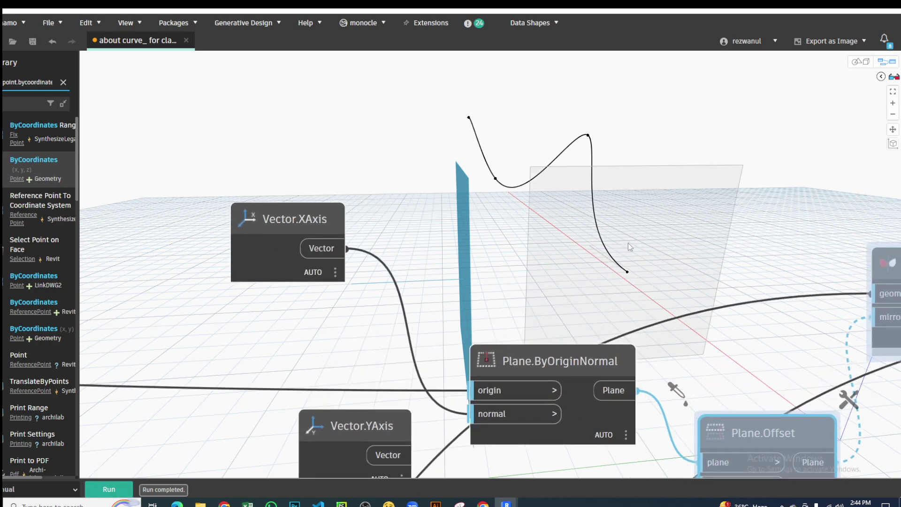
{"action": "key", "text": "ctrl+b"}
{"action": "mouse_move", "coordinate": [710, 191]}
{"action": "right_mouse_down"}
{"action": "mouse_move", "coordinate": [683, 222]}
{"action": "mouse_move", "coordinate": [698, 221]}
{"action": "mouse_move", "coordinate": [702, 233]}
{"action": "mouse_move", "coordinate": [673, 225]}
{"action": "mouse_move", "coordinate": [665, 210]}
{"action": "mouse_move", "coordinate": [692, 226]}
{"action": "mouse_move", "coordinate": [595, 212]}
{"action": "mouse_move", "coordinate": [605, 224]}
{"action": "mouse_move", "coordinate": [488, 267]}
{"action": "mouse_move", "coordinate": [821, 94]}
{"action": "right_mouse_up"}
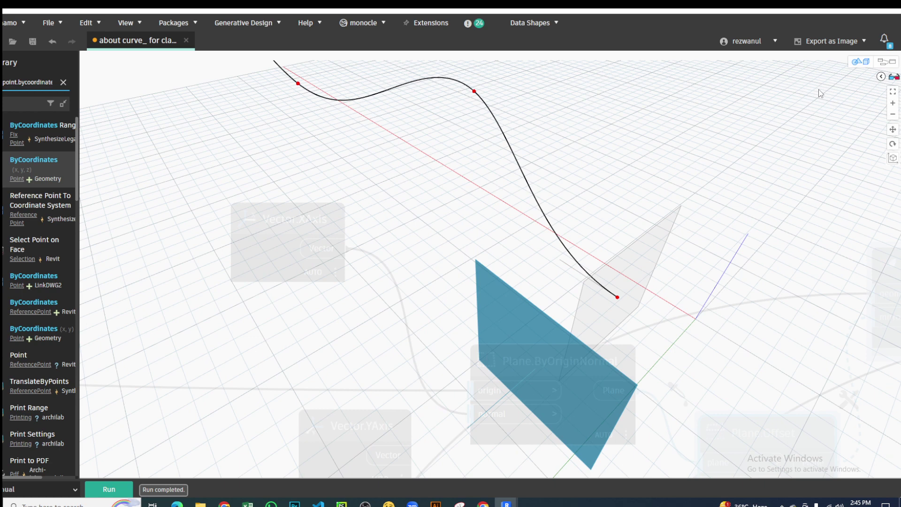
Step: Reconnect Vector.YAxis to the plane's normal and delete the Vector.XAxis node
{"action": "left_click", "coordinate": [856, 60]}
{"action": "right_click", "coordinate": [609, 196]}
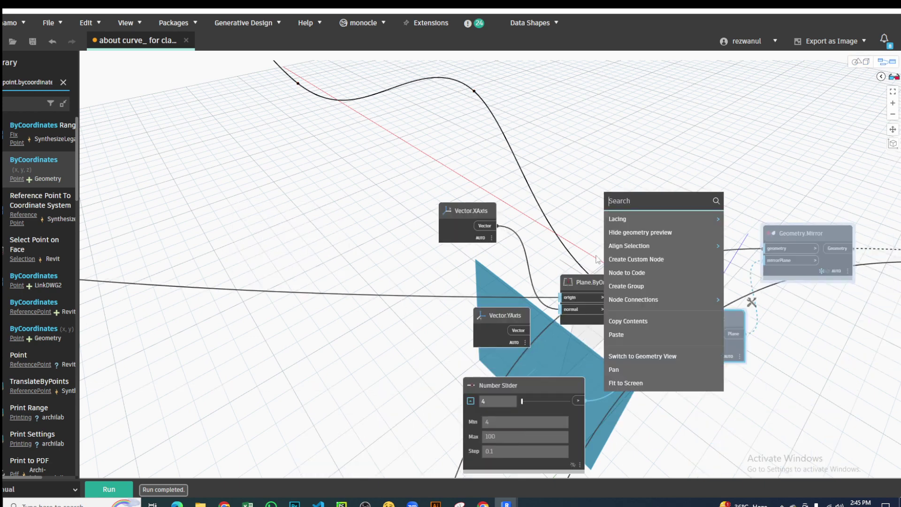
{"action": "left_click", "coordinate": [568, 216]}
{"action": "scroll", "coordinate": [586, 235], "scroll_direction": "up", "scroll_amount": 3}
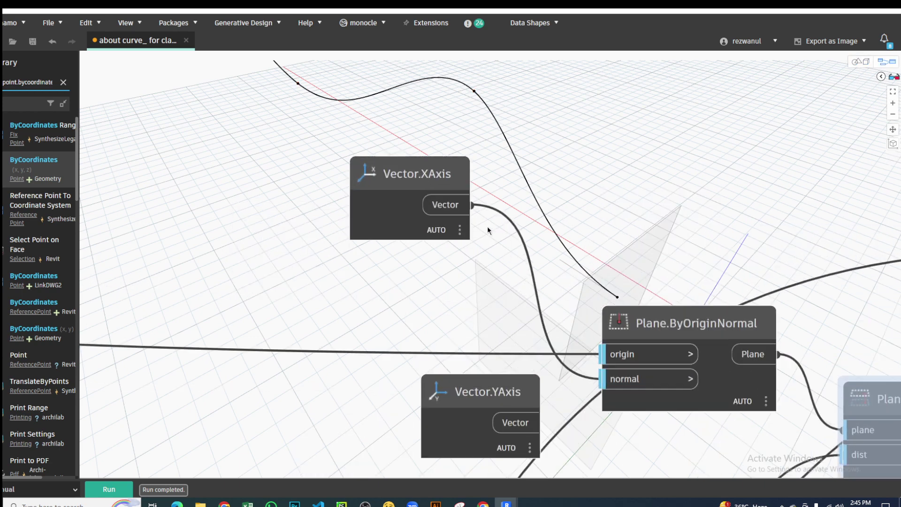
{"action": "right_click", "coordinate": [435, 176]}
{"action": "left_click_drag", "start_coordinate": [516, 422], "coordinate": [624, 378]}
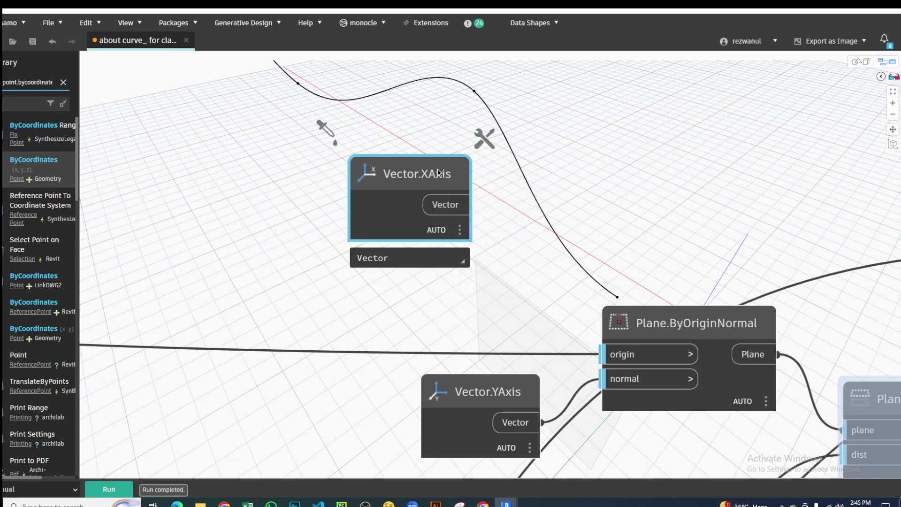
{"action": "key", "text": "Delete"}
{"action": "scroll", "coordinate": [590, 235], "scroll_direction": "down", "scroll_amount": 5}
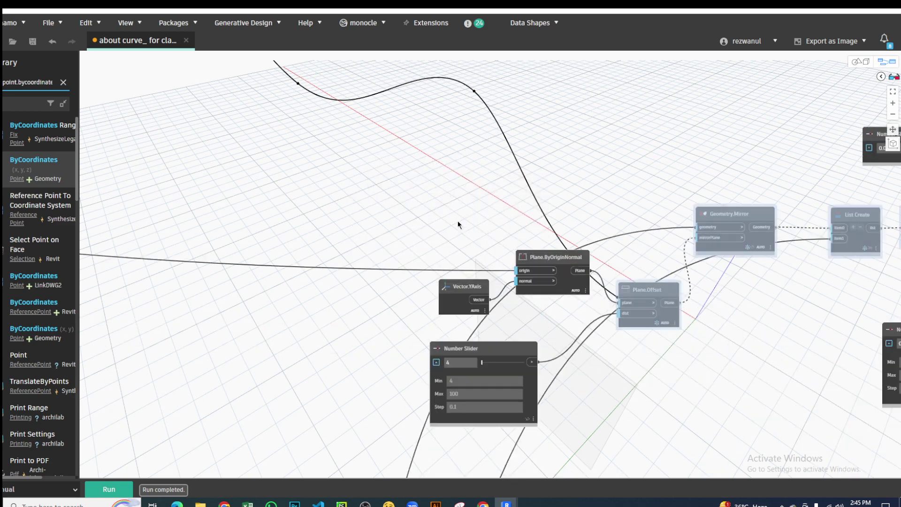
{"action": "scroll", "coordinate": [457, 221], "scroll_direction": "up", "scroll_amount": 3}
{"action": "scroll", "coordinate": [520, 312], "scroll_direction": "up", "scroll_amount": 2}
{"action": "middle_click_drag", "start_coordinate": [573, 297], "coordinate": [462, 201]}
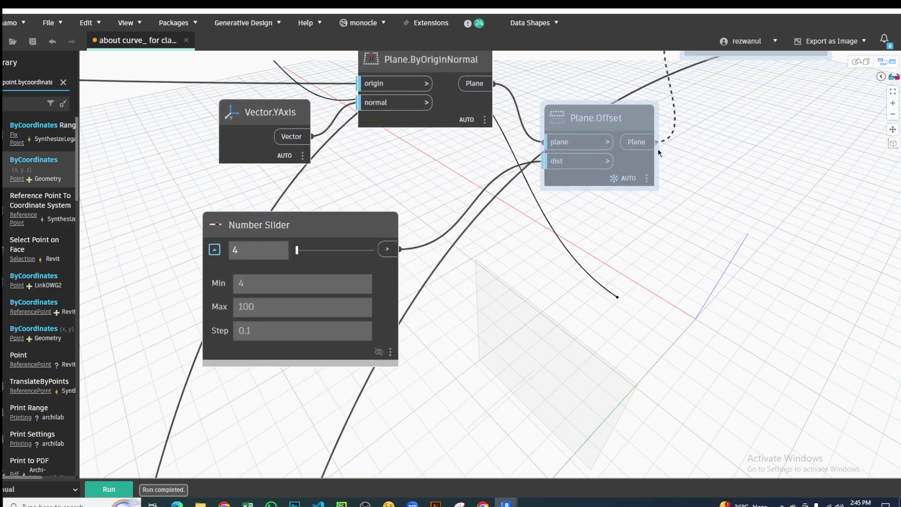
{"action": "middle_click_drag", "start_coordinate": [658, 148], "coordinate": [544, 230]}
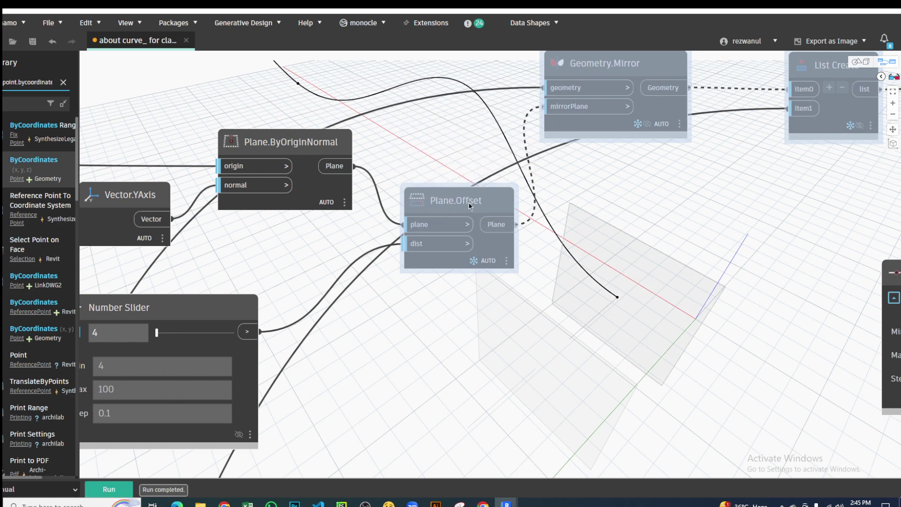
Step: Unfreeze Plane.Offset, try an offset of 5.5 and run, then set the offset slider to 4
{"action": "left_click", "coordinate": [448, 207]}
{"action": "right_click", "coordinate": [448, 207]}
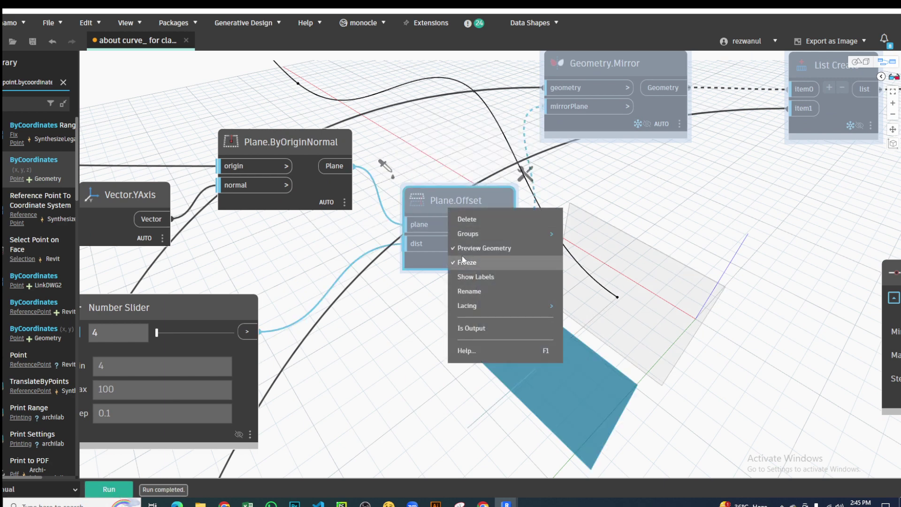
{"action": "key", "text": "Escape"}
{"action": "right_click", "coordinate": [460, 205]}
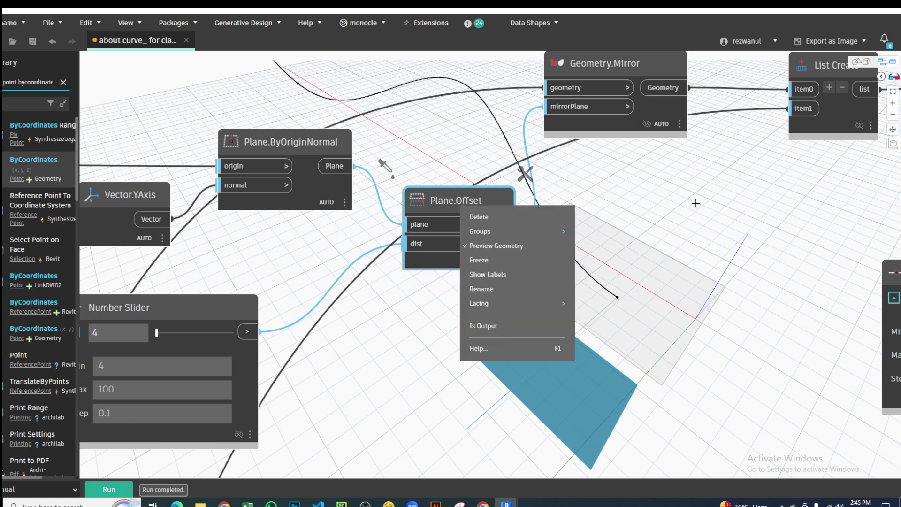
{"action": "key", "text": "Escape"}
{"action": "middle_click_drag", "start_coordinate": [479, 202], "coordinate": [509, 202]}
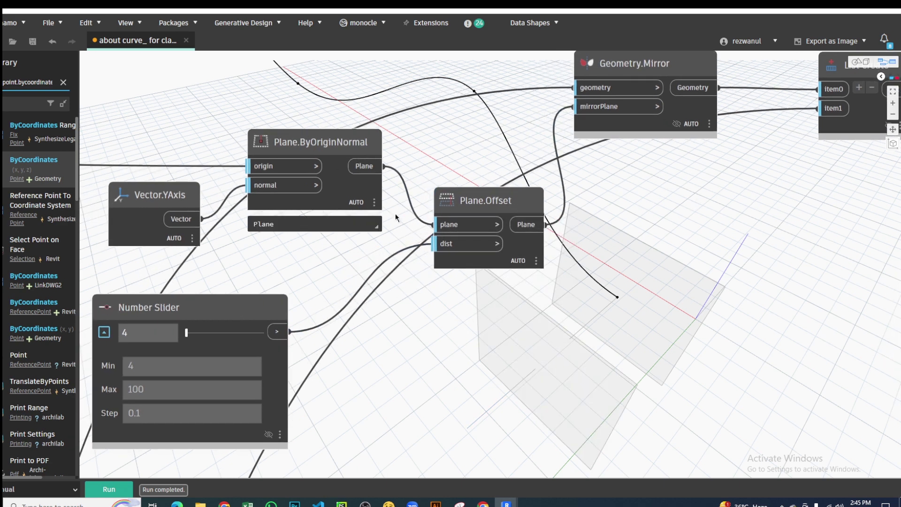
{"action": "middle_click_drag", "start_coordinate": [471, 243], "coordinate": [556, 196]}
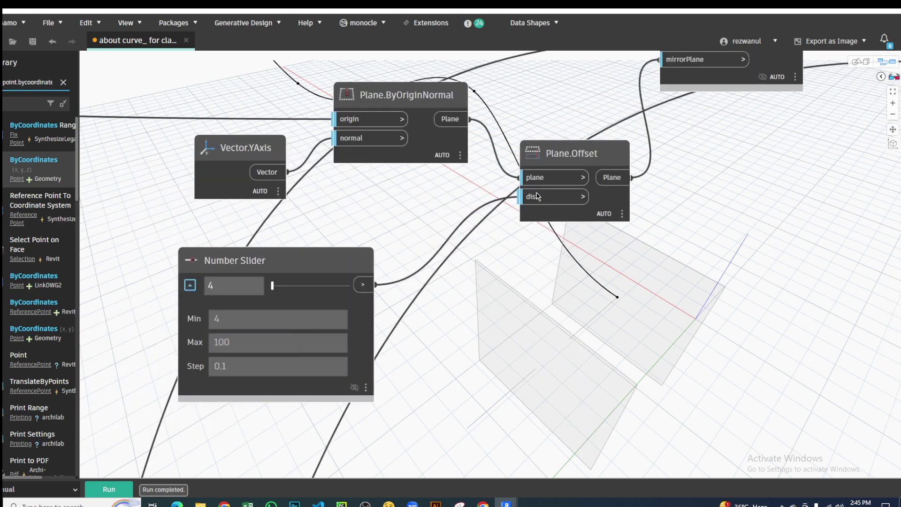
{"action": "left_click_drag", "start_coordinate": [273, 286], "coordinate": [274, 287]}
{"action": "left_click", "coordinate": [106, 486]}
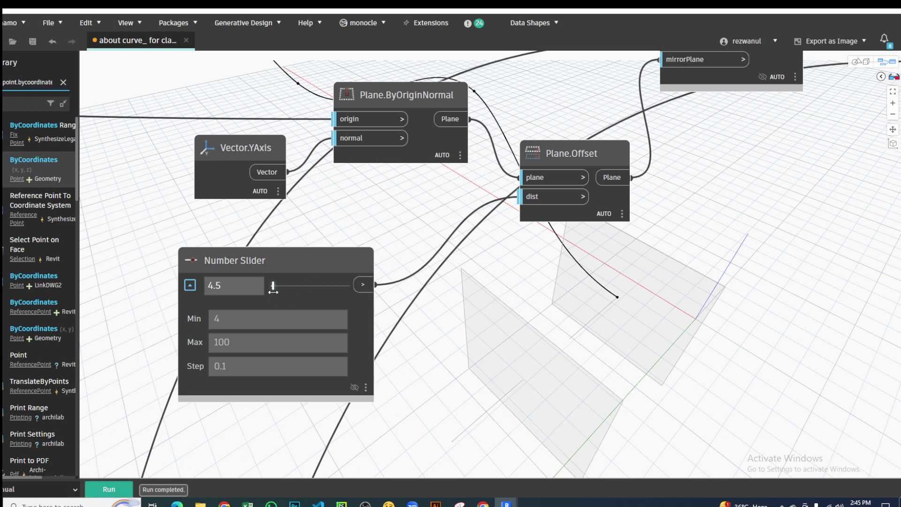
{"action": "left_click_drag", "start_coordinate": [272, 286], "coordinate": [270, 286]}
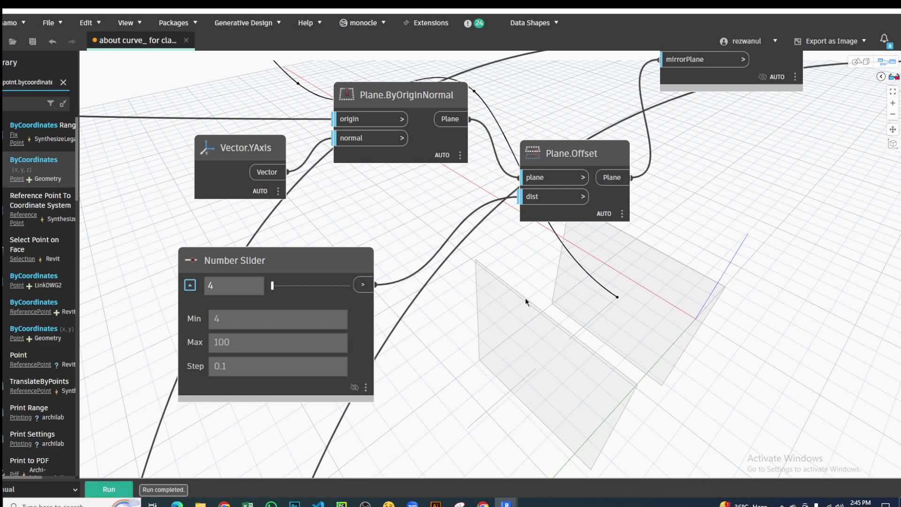
{"action": "middle_click_drag", "start_coordinate": [574, 309], "coordinate": [448, 310]}
{"action": "scroll", "coordinate": [448, 310], "scroll_direction": "down", "scroll_amount": 3}
{"action": "scroll", "coordinate": [471, 274], "scroll_direction": "up", "scroll_amount": 1}
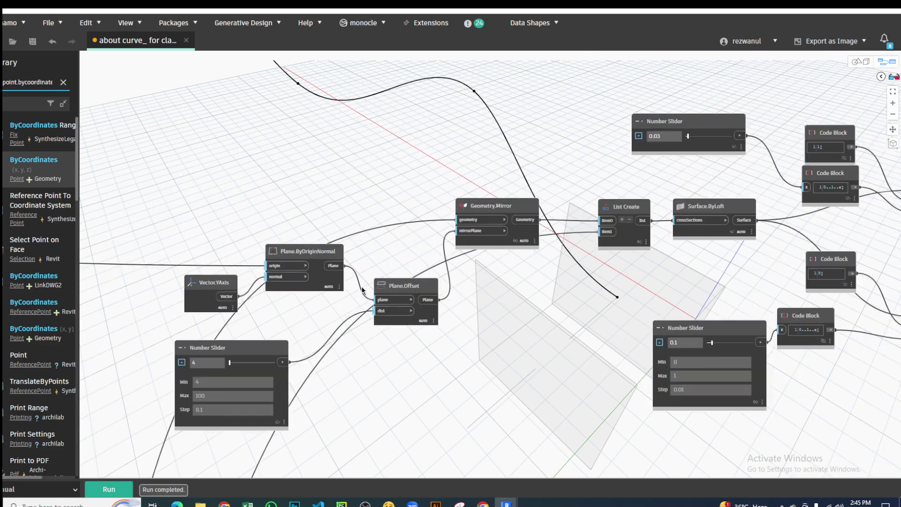
{"action": "scroll", "coordinate": [598, 282], "scroll_direction": "up", "scroll_amount": 1}
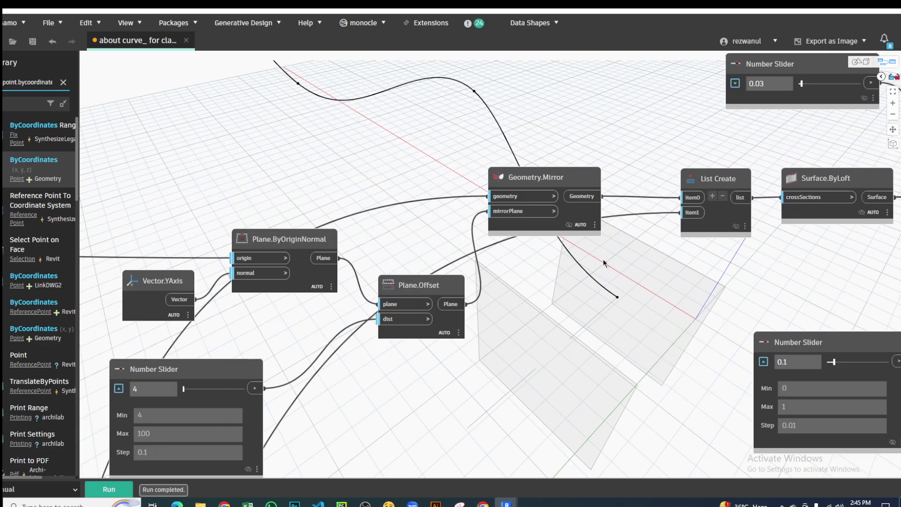
{"action": "key", "text": "ctrl+b"}
{"action": "mouse_move", "coordinate": [608, 262]}
{"action": "right_mouse_down"}
{"action": "mouse_move", "coordinate": [572, 251]}
{"action": "mouse_move", "coordinate": [558, 279]}
{"action": "right_mouse_up"}
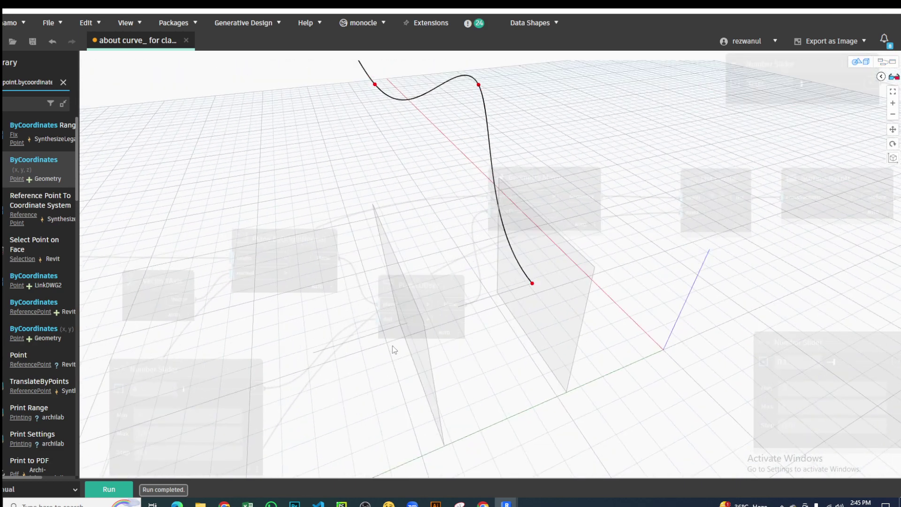
{"action": "left_click_drag", "start_coordinate": [376, 209], "coordinate": [399, 264]}
{"action": "left_click_drag", "start_coordinate": [393, 320], "coordinate": [428, 295]}
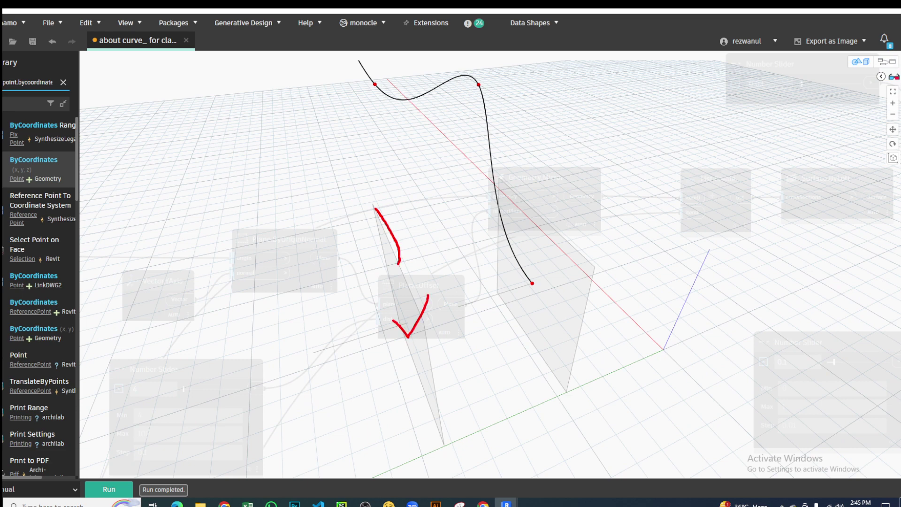
{"action": "left_click", "coordinate": [860, 62]}
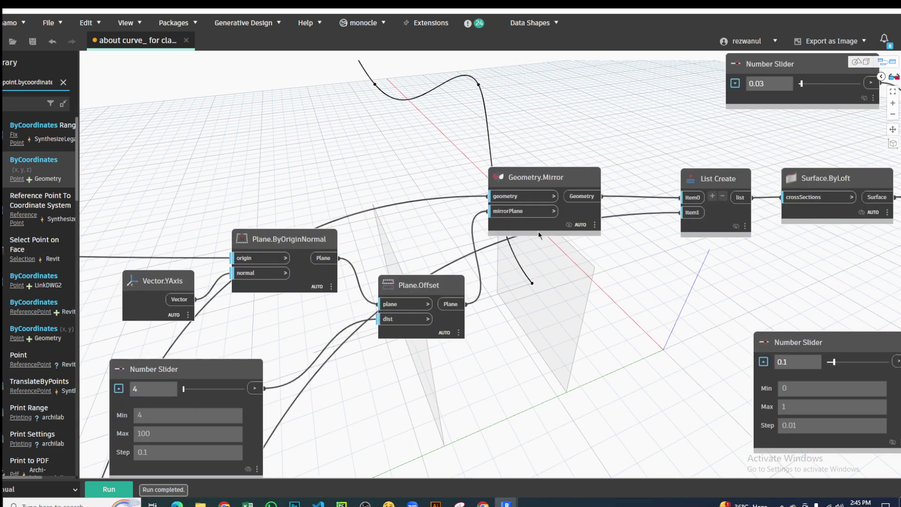
{"action": "scroll", "coordinate": [610, 211], "scroll_direction": "down", "scroll_amount": 2}
{"action": "scroll", "coordinate": [662, 195], "scroll_direction": "down", "scroll_amount": 4}
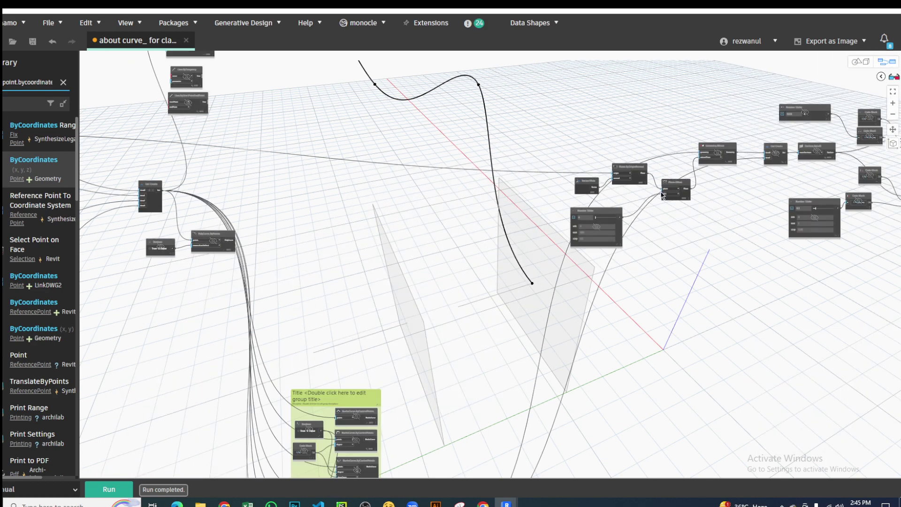
{"action": "middle_click_drag", "start_coordinate": [662, 196], "coordinate": [593, 60]}
{"action": "scroll", "coordinate": [399, 288], "scroll_direction": "up", "scroll_amount": 1}
{"action": "scroll", "coordinate": [404, 289], "scroll_direction": "up", "scroll_amount": 3}
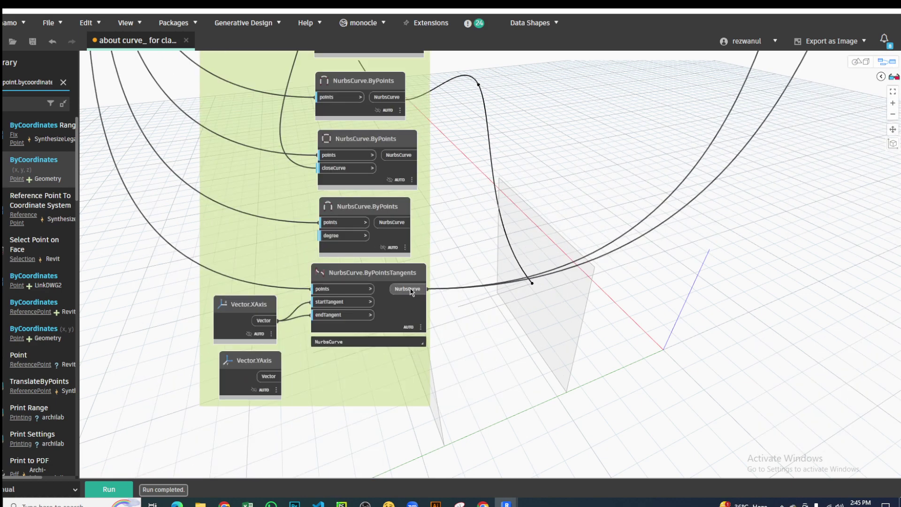
{"action": "scroll", "coordinate": [418, 340], "scroll_direction": "down", "scroll_amount": 5}
{"action": "middle_click_drag", "start_coordinate": [542, 228], "coordinate": [381, 460]}
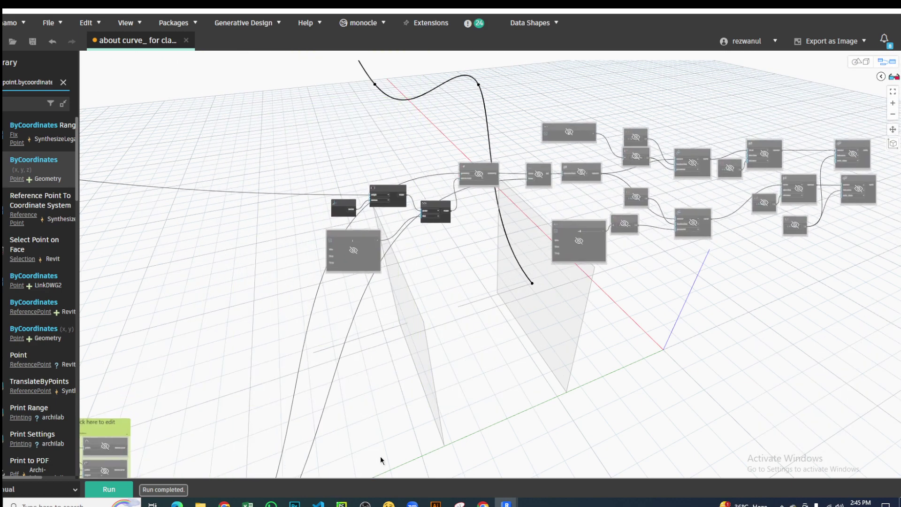
{"action": "scroll", "coordinate": [442, 165], "scroll_direction": "up", "scroll_amount": 5}
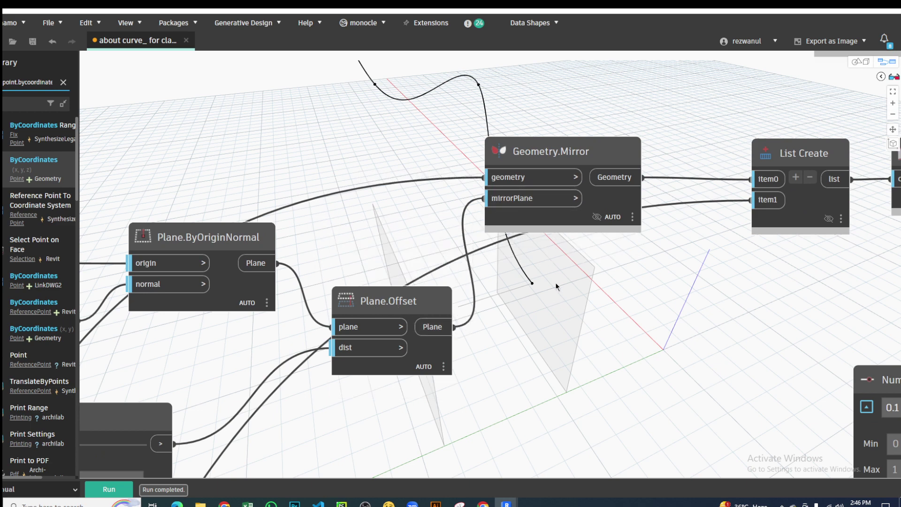
Step: Turn on Geometry.Mirror's preview and orbit to see the mirrored ByPointsTangents curve beside the original
{"action": "middle_click_drag", "start_coordinate": [572, 256], "coordinate": [394, 280]}
{"action": "right_click", "coordinate": [429, 230]}
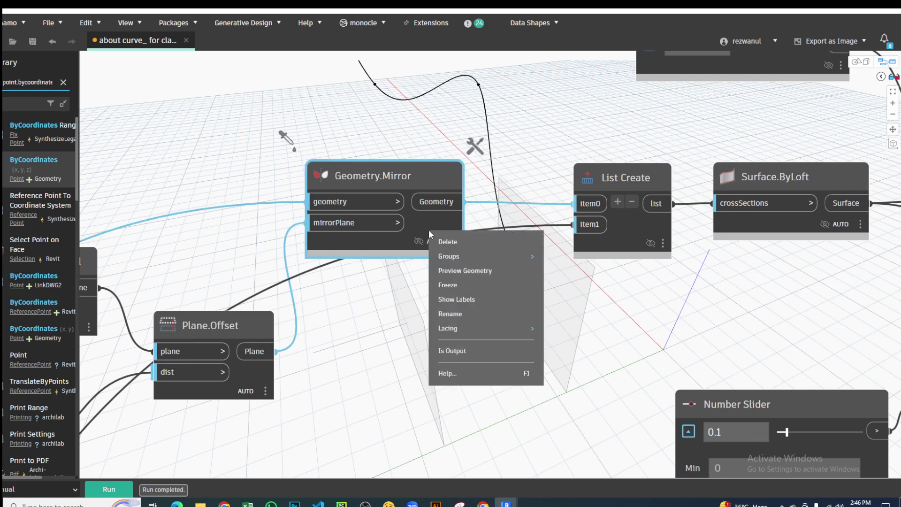
{"action": "left_click", "coordinate": [446, 270]}
{"action": "scroll", "coordinate": [531, 284], "scroll_direction": "down", "scroll_amount": 2}
{"action": "scroll", "coordinate": [531, 284], "scroll_direction": "down", "scroll_amount": 1}
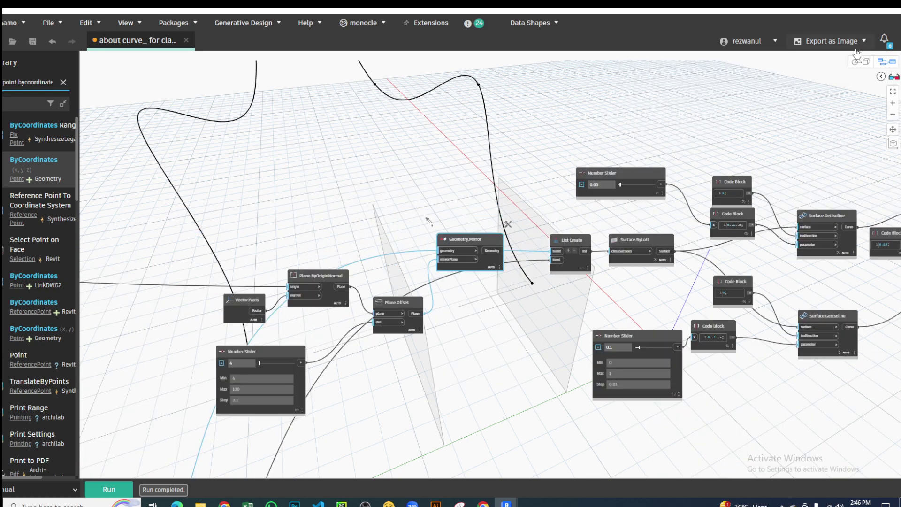
{"action": "left_click", "coordinate": [858, 63]}
{"action": "right_click_drag", "start_coordinate": [522, 217], "coordinate": [509, 244]}
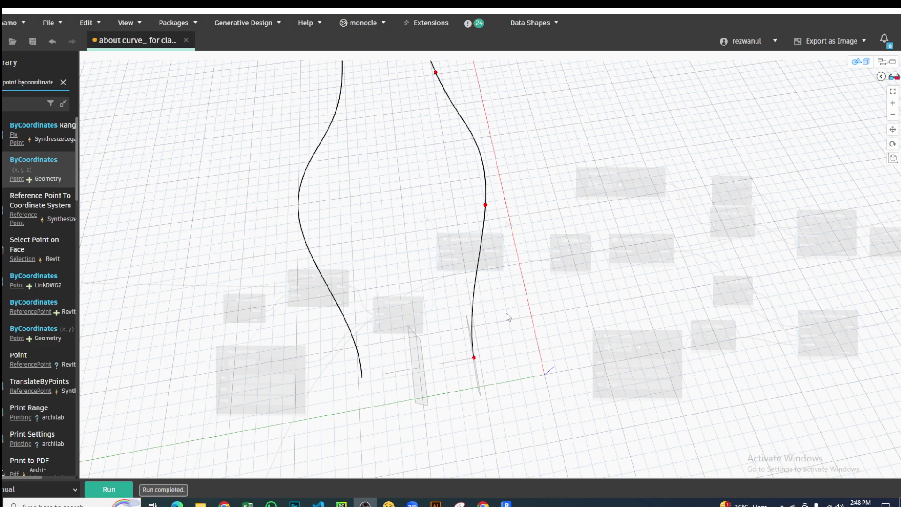
{"action": "scroll", "coordinate": [506, 312], "scroll_direction": "down", "scroll_amount": 3}
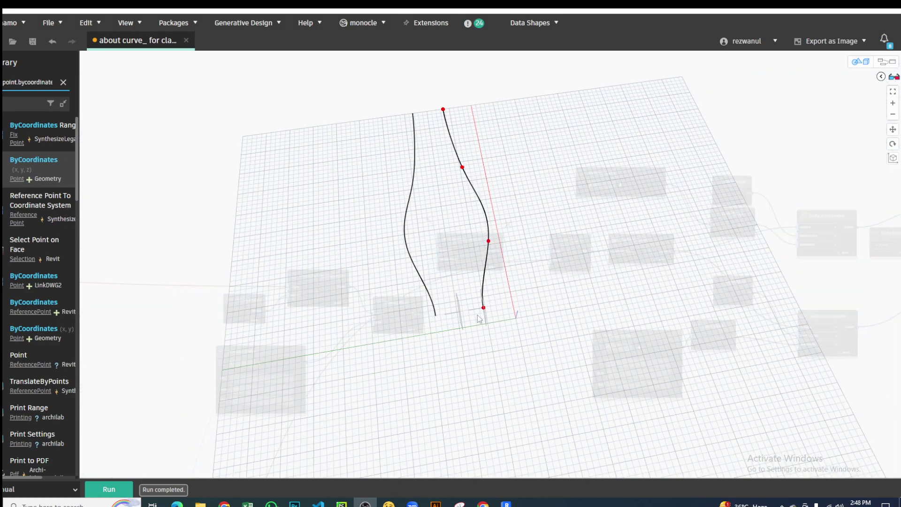
{"action": "mouse_move", "coordinate": [477, 315]}
{"action": "right_mouse_down"}
{"action": "mouse_move", "coordinate": [457, 232]}
{"action": "mouse_move", "coordinate": [541, 216]}
{"action": "right_mouse_up"}
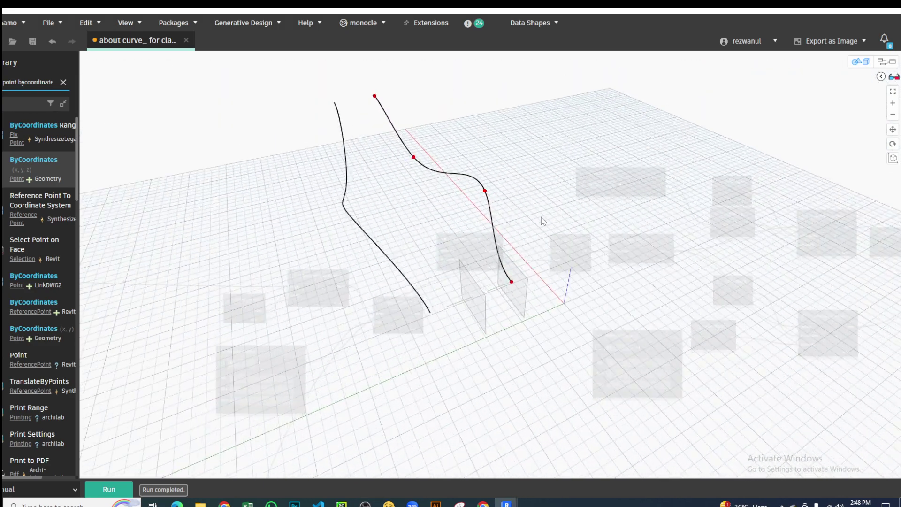
{"action": "left_click", "coordinate": [866, 64]}
Step: Nudge the List Create node feeding Surface.ByLoft slightly left and select it
{"action": "scroll", "coordinate": [499, 270], "scroll_direction": "up", "scroll_amount": 2}
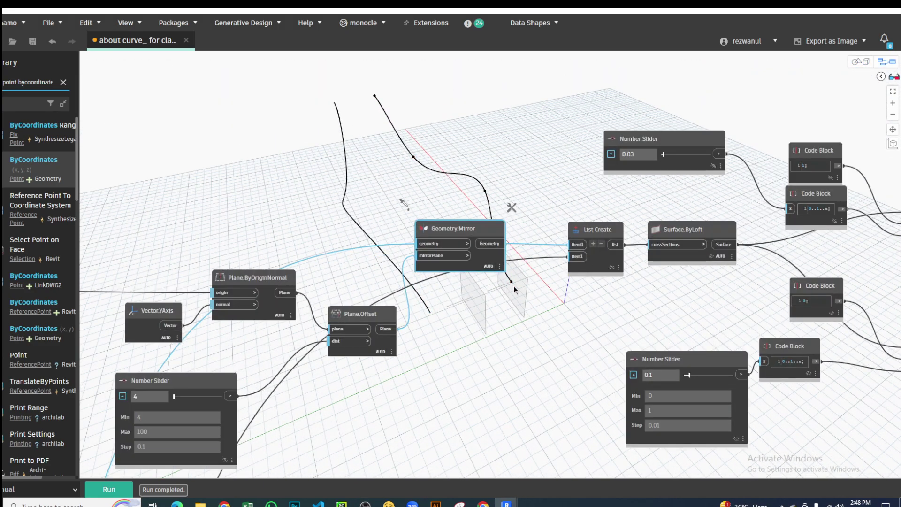
{"action": "scroll", "coordinate": [477, 286], "scroll_direction": "up", "scroll_amount": 2}
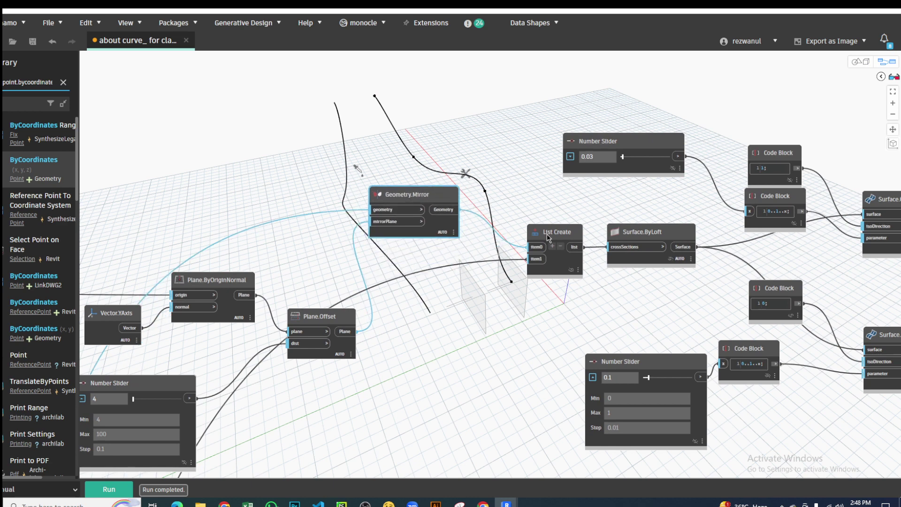
{"action": "left_click_drag", "start_coordinate": [547, 237], "coordinate": [538, 238]}
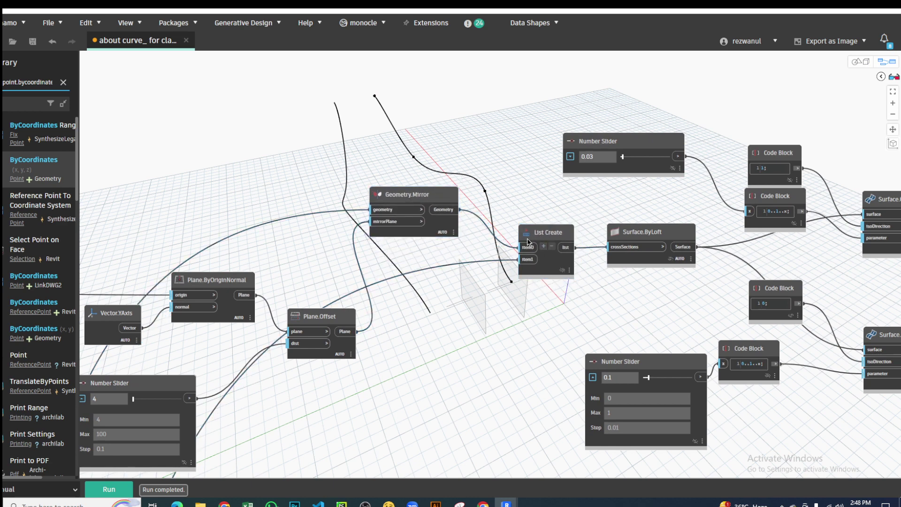
{"action": "left_click", "coordinate": [529, 233]}
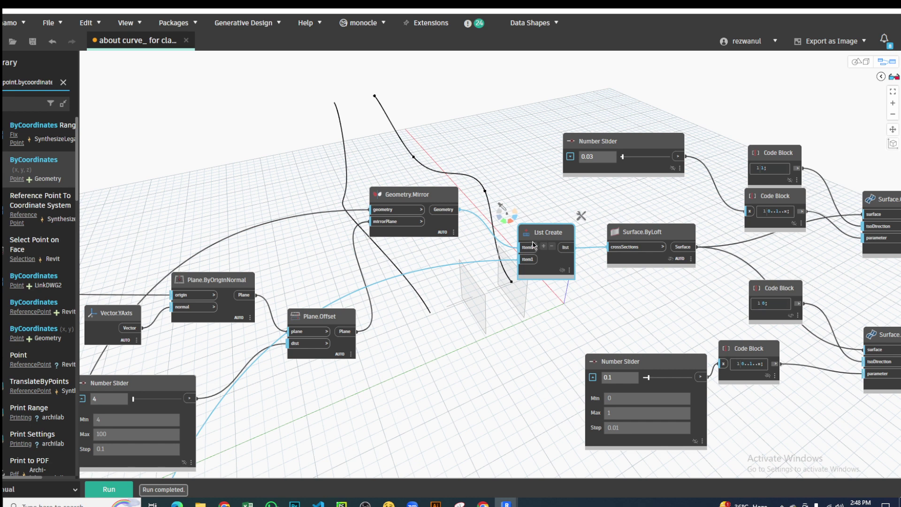
{"action": "scroll", "coordinate": [537, 246], "scroll_direction": "up", "scroll_amount": 2}
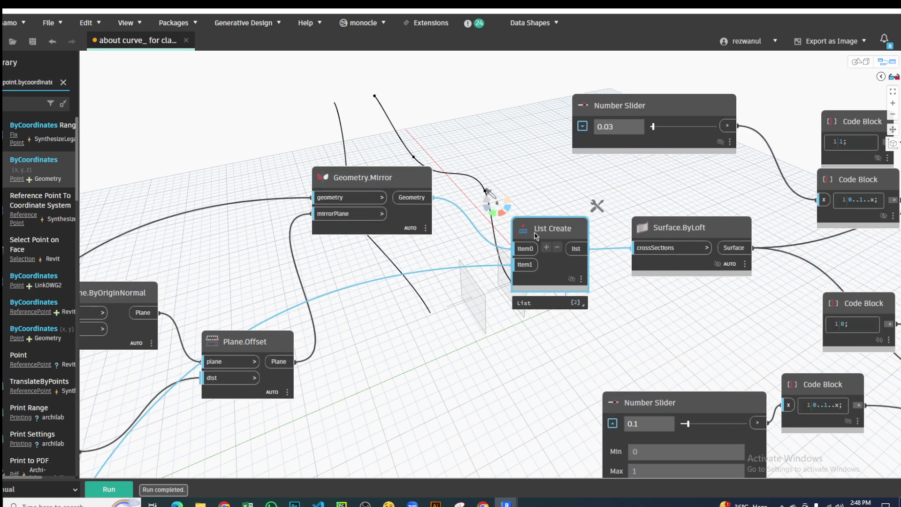
Step: Add item2 and item3 inputs so List Create takes four items
{"action": "right_click", "coordinate": [424, 303]}
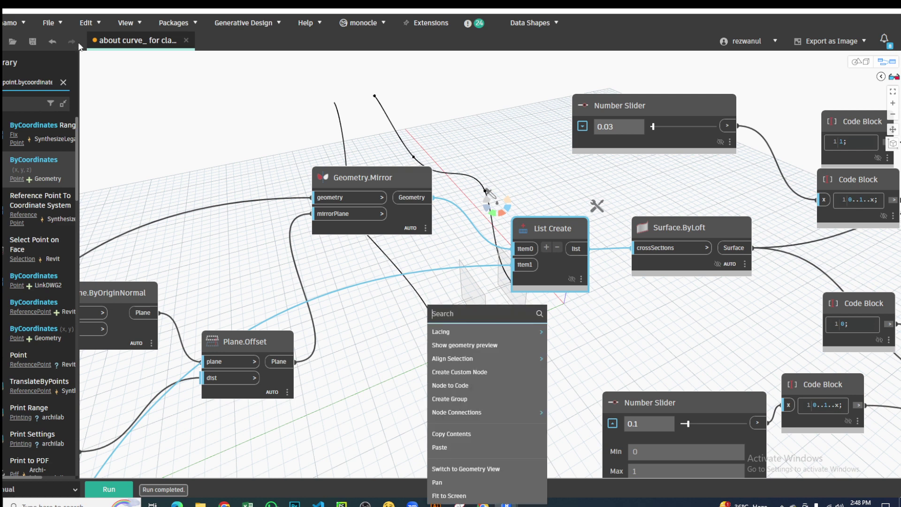
{"action": "left_click", "coordinate": [56, 80]}
{"action": "key", "text": "ctrl+a"}
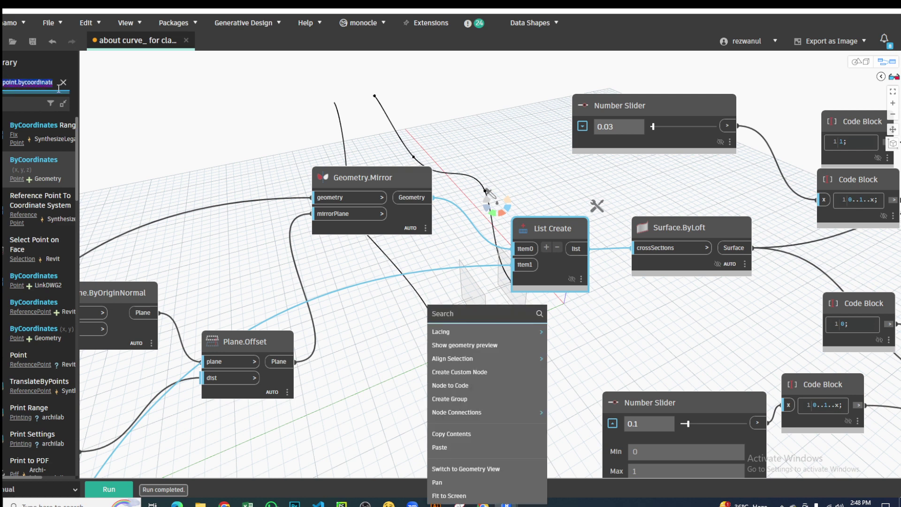
{"action": "left_click", "coordinate": [577, 227]}
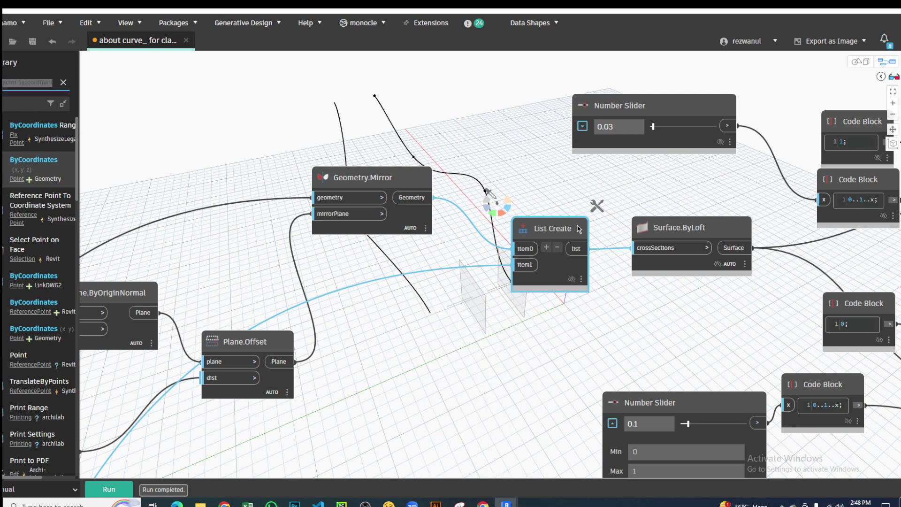
{"action": "left_click", "coordinate": [546, 247]}
{"action": "left_click", "coordinate": [546, 247]}
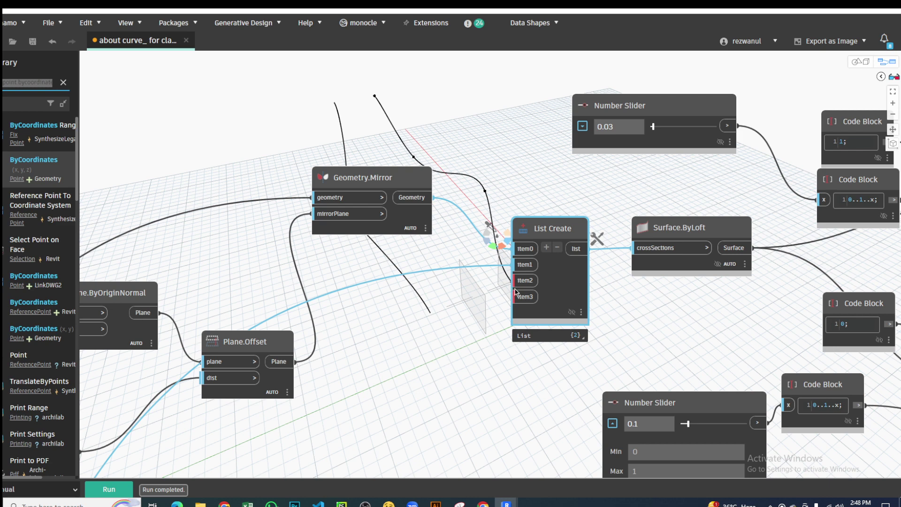
Step: Remove the extra List Create ports so only item0 and item1 remain
{"action": "left_click", "coordinate": [557, 247]}
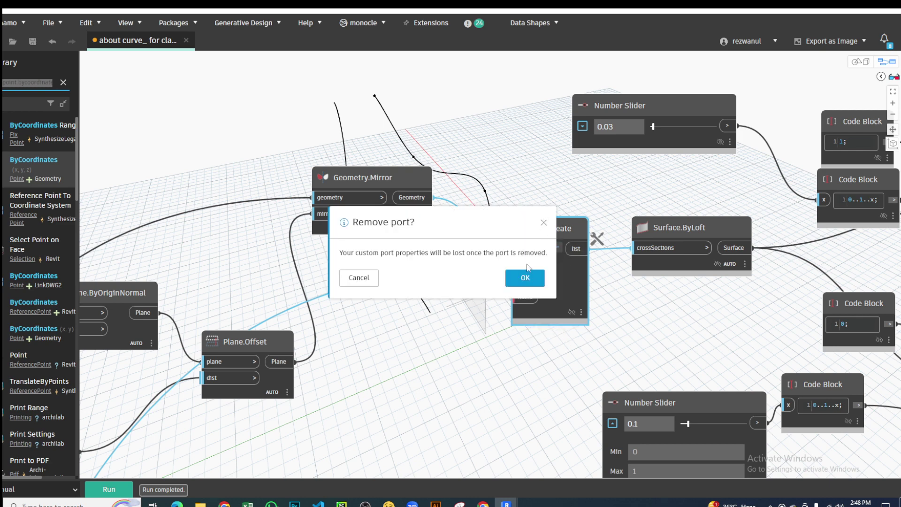
{"action": "left_click", "coordinate": [525, 277]}
{"action": "left_click", "coordinate": [556, 249]}
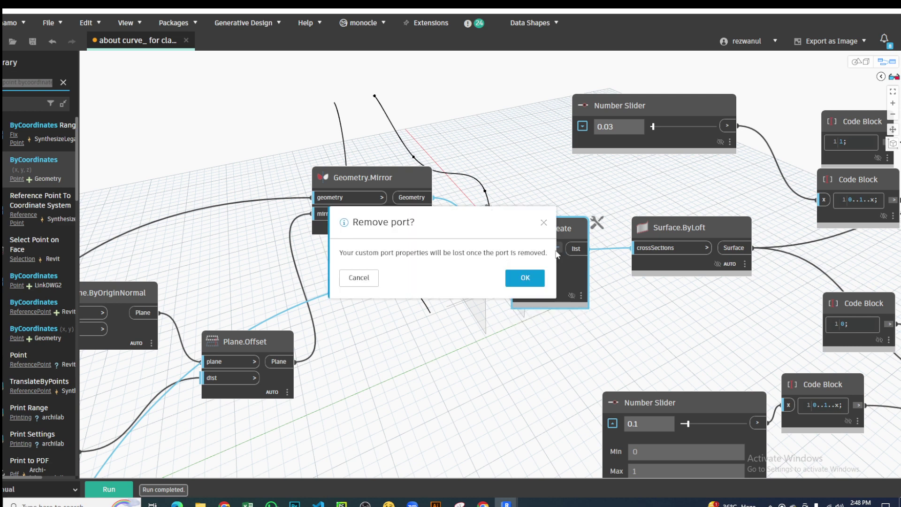
{"action": "left_click", "coordinate": [525, 277]}
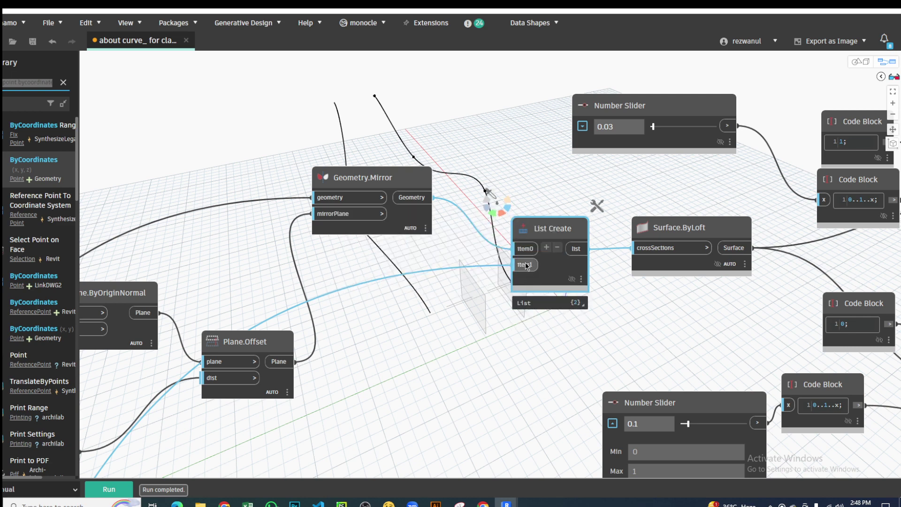
{"action": "left_click", "coordinate": [413, 180]}
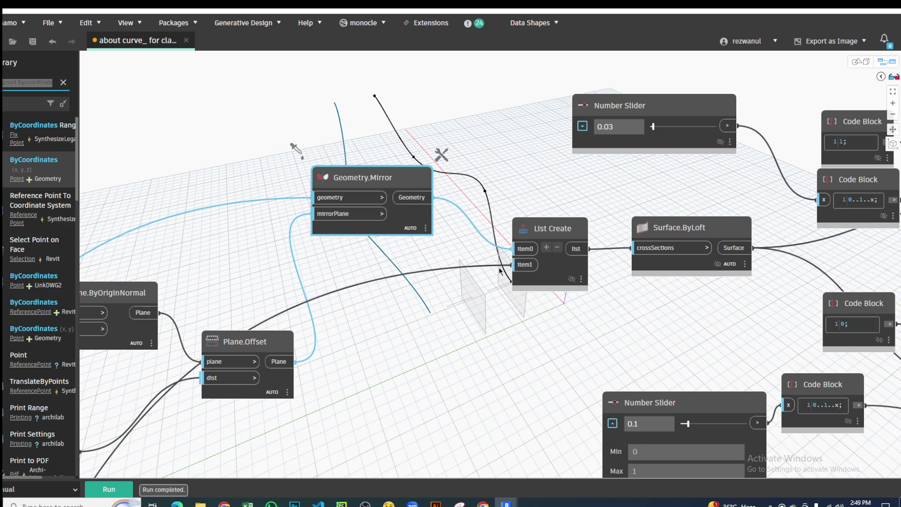
Step: Turn on Preview Geometry for Surface.ByLoft to show the wavy loft between the two curves
{"action": "scroll", "coordinate": [499, 266], "scroll_direction": "down", "scroll_amount": 5}
{"action": "scroll", "coordinate": [453, 156], "scroll_direction": "up", "scroll_amount": 3}
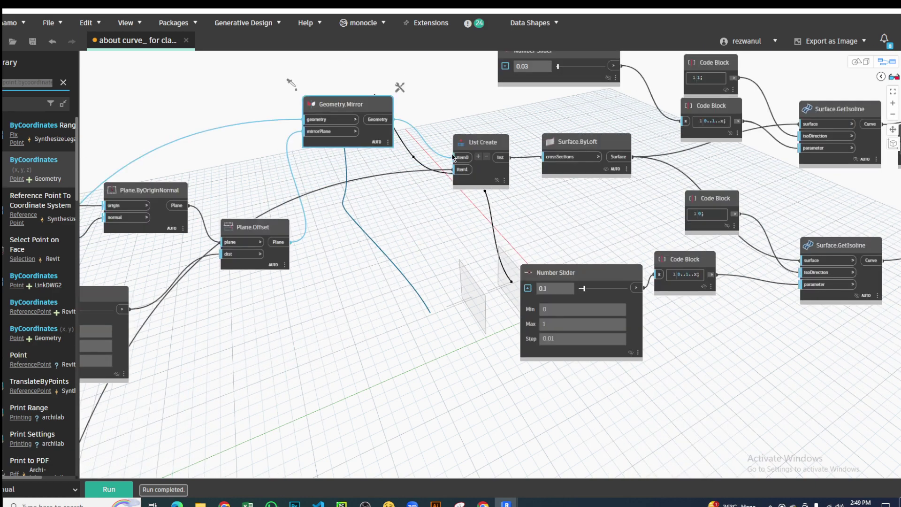
{"action": "scroll", "coordinate": [453, 157], "scroll_direction": "up", "scroll_amount": 3}
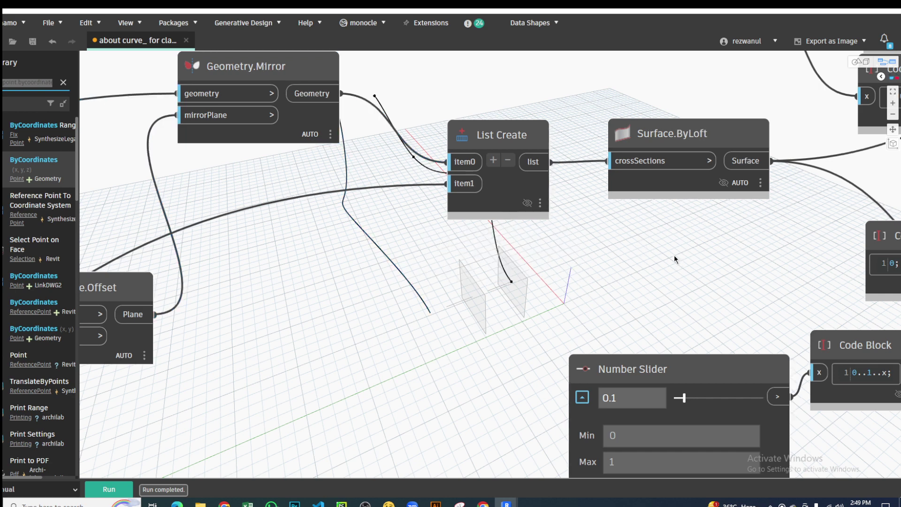
{"action": "middle_click_drag", "start_coordinate": [666, 201], "coordinate": [365, 265]}
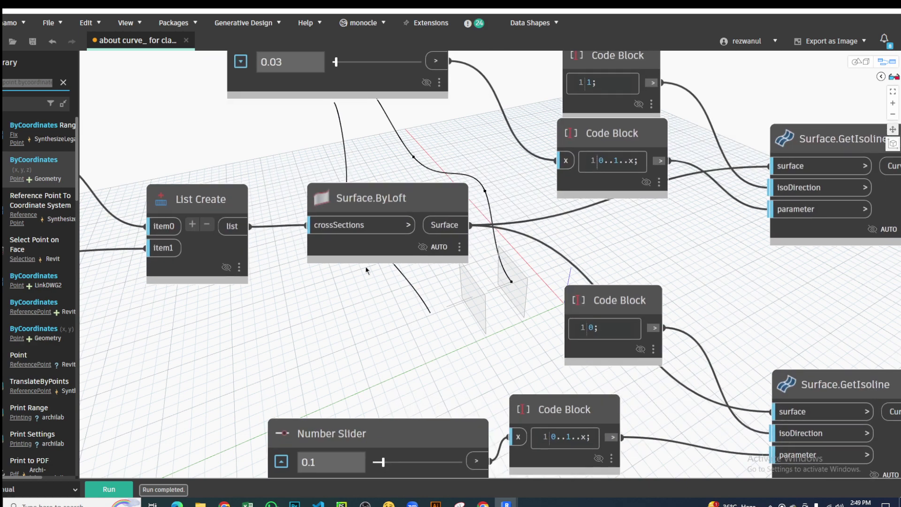
{"action": "left_click", "coordinate": [383, 196]}
{"action": "right_click", "coordinate": [384, 197]}
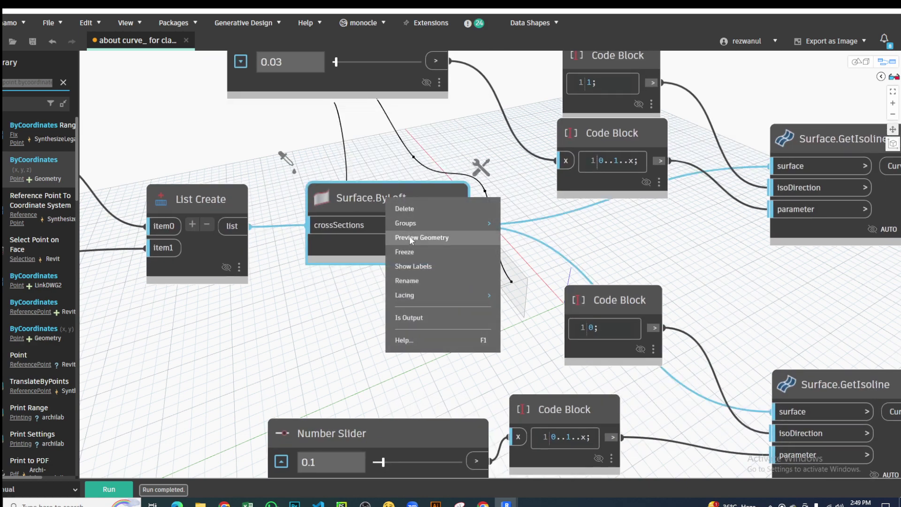
{"action": "left_click", "coordinate": [421, 237]}
{"action": "scroll", "coordinate": [411, 283], "scroll_direction": "down", "scroll_amount": 3}
{"action": "middle_click_drag", "start_coordinate": [410, 282], "coordinate": [236, 384]}
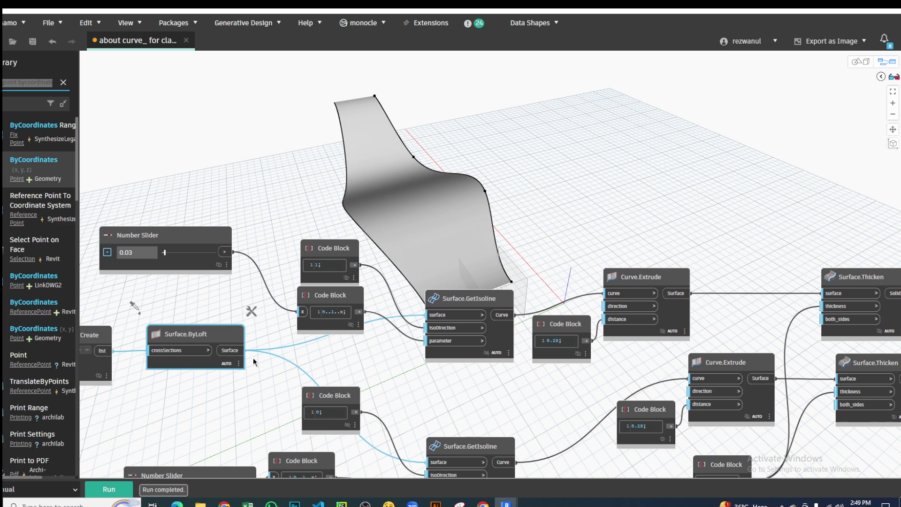
{"action": "left_click", "coordinate": [274, 343]}
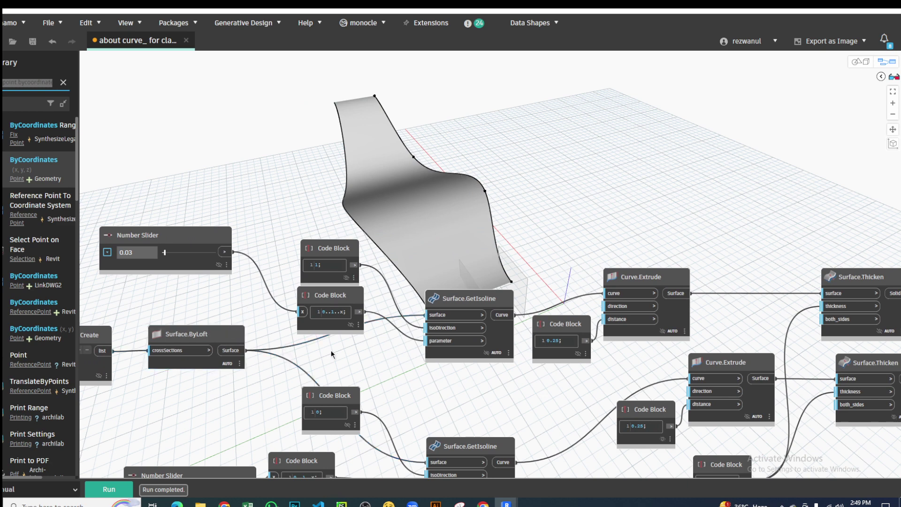
{"action": "left_click", "coordinate": [229, 331]}
{"action": "middle_click_drag", "start_coordinate": [274, 355], "coordinate": [254, 278]}
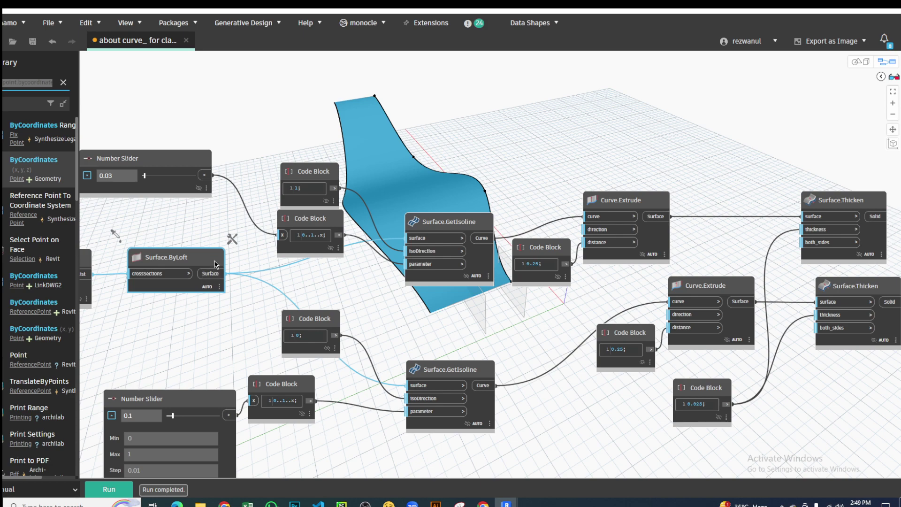
{"action": "middle_click_drag", "start_coordinate": [285, 280], "coordinate": [262, 323]}
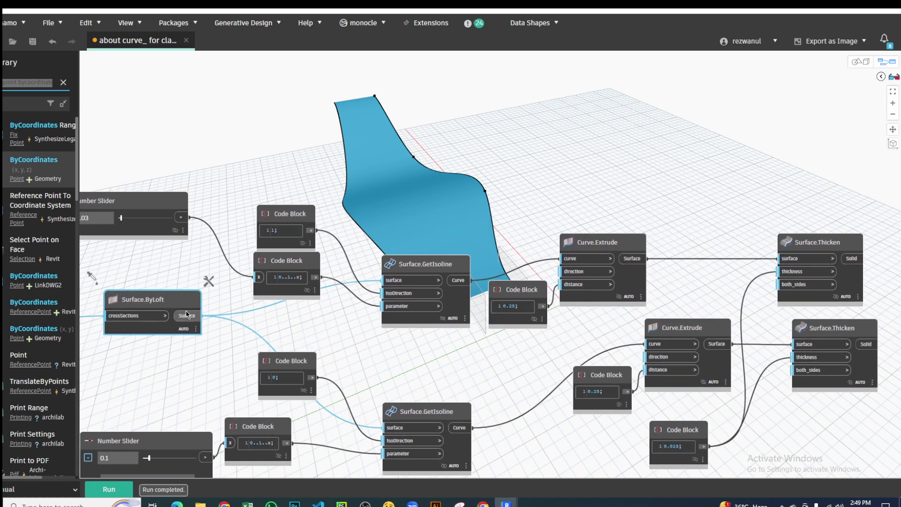
{"action": "middle_click_drag", "start_coordinate": [421, 240], "coordinate": [399, 283]}
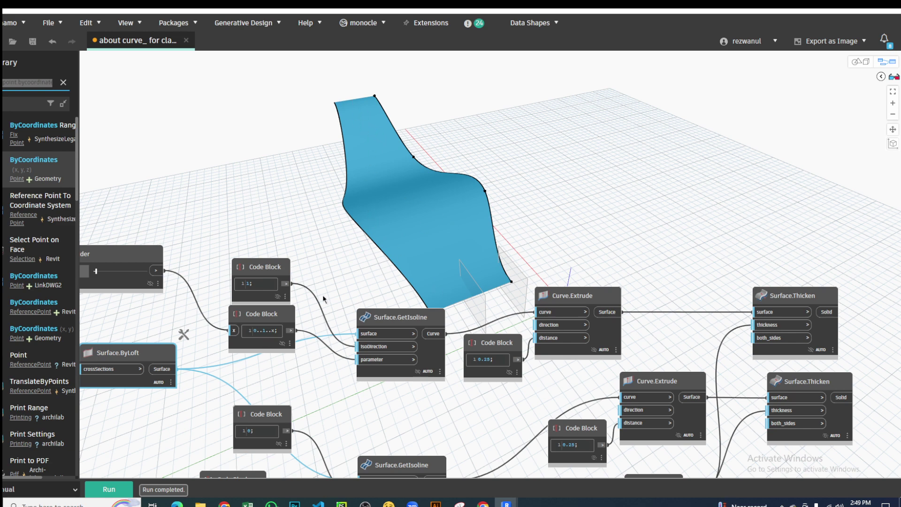
{"action": "middle_click_drag", "start_coordinate": [349, 272], "coordinate": [379, 152]}
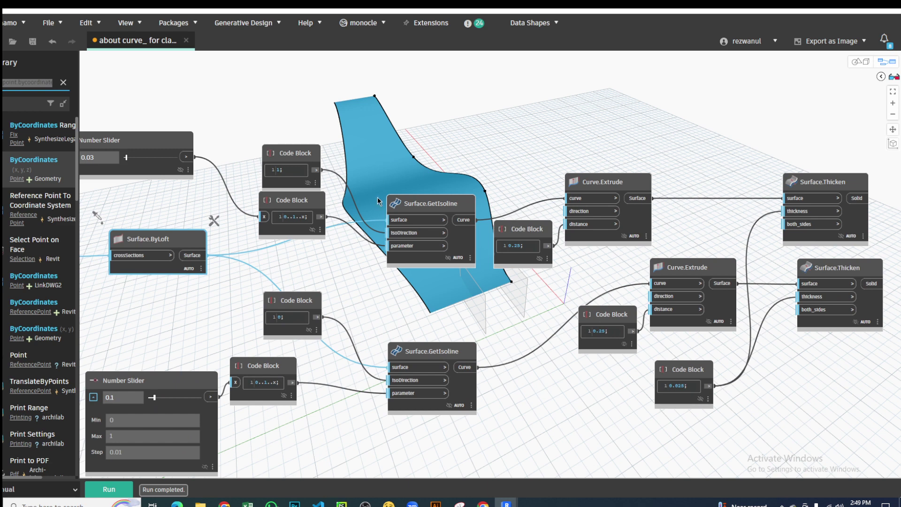
{"action": "middle_click_drag", "start_coordinate": [382, 224], "coordinate": [386, 252]}
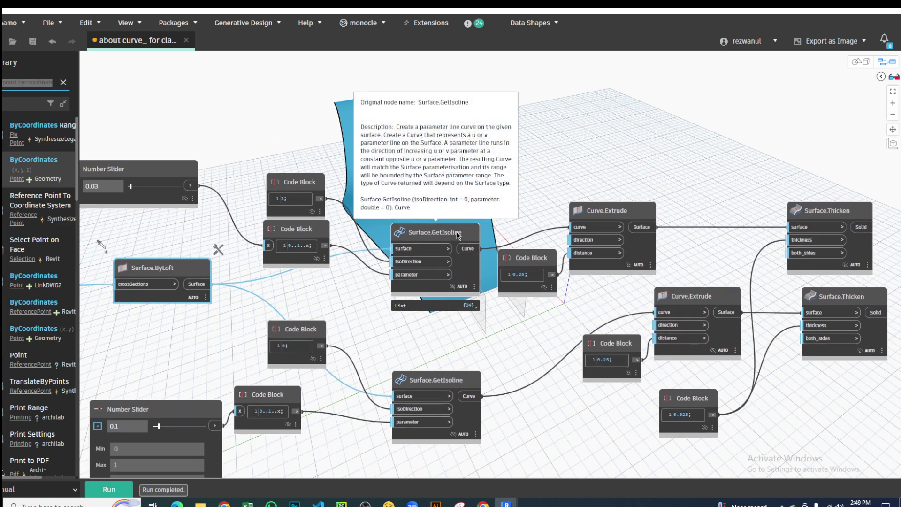
{"action": "left_click", "coordinate": [553, 197]}
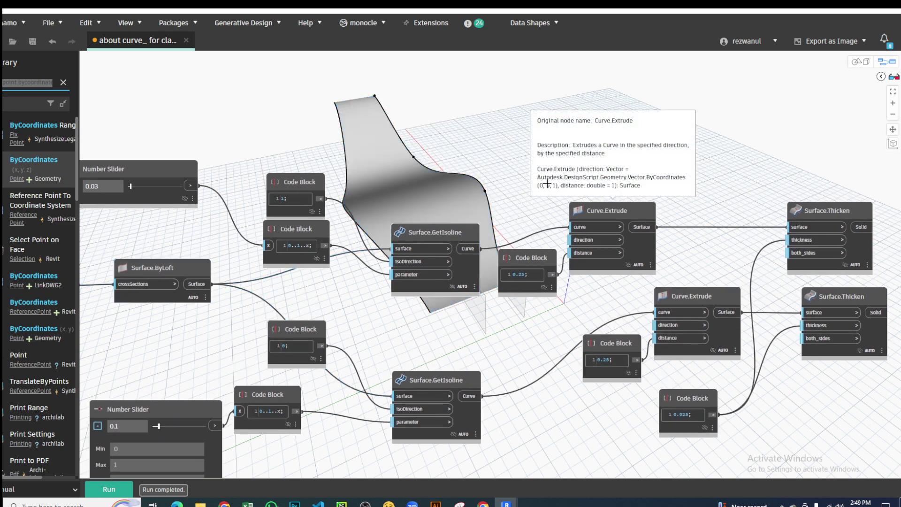
{"action": "middle_click_drag", "start_coordinate": [368, 212], "coordinate": [371, 275]}
{"action": "scroll", "coordinate": [385, 321], "scroll_direction": "up", "scroll_amount": 2}
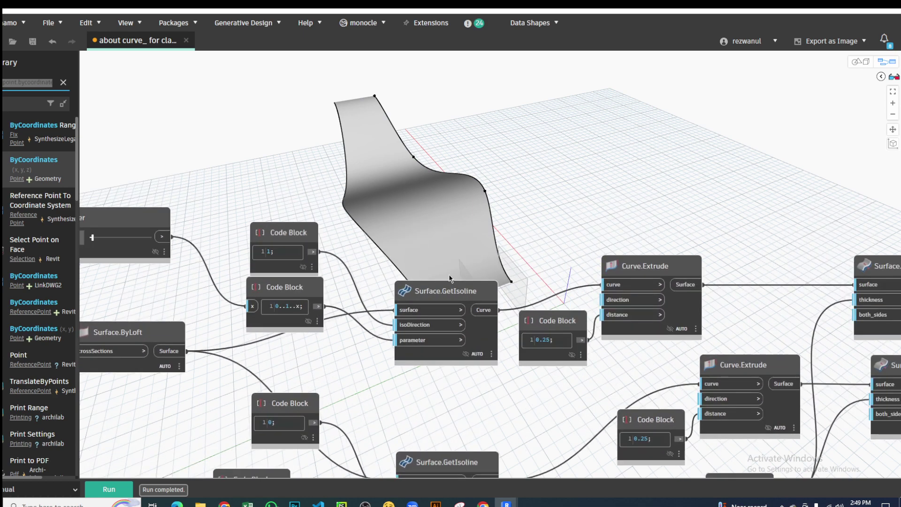
{"action": "middle_click_drag", "start_coordinate": [453, 289], "coordinate": [449, 354]}
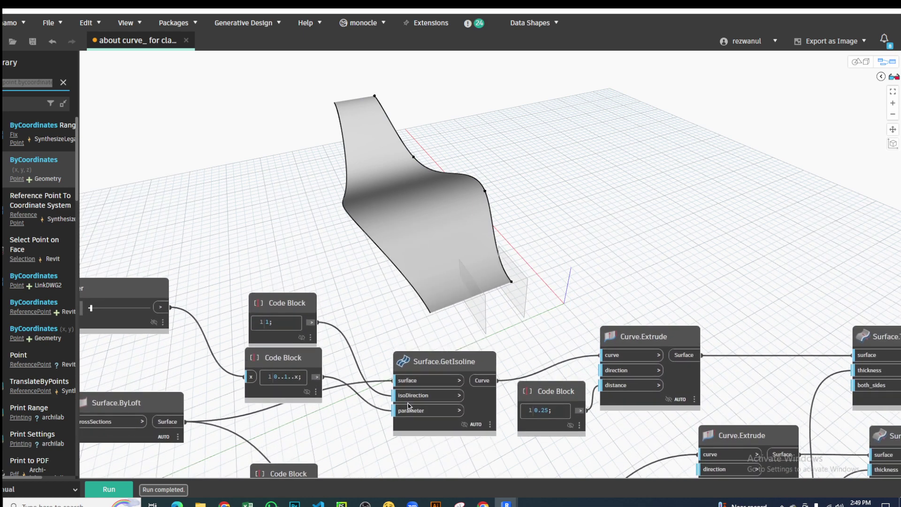
{"action": "right_click", "coordinate": [472, 363]}
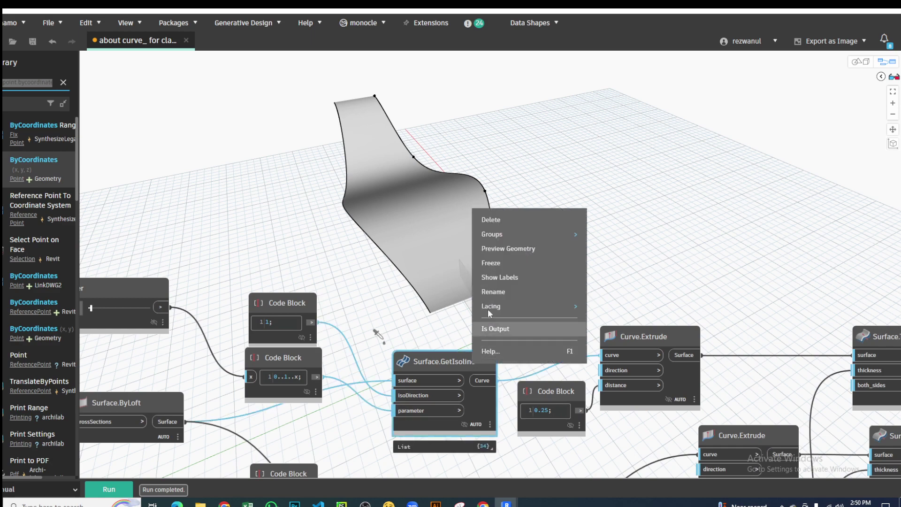
{"action": "left_click", "coordinate": [415, 324]}
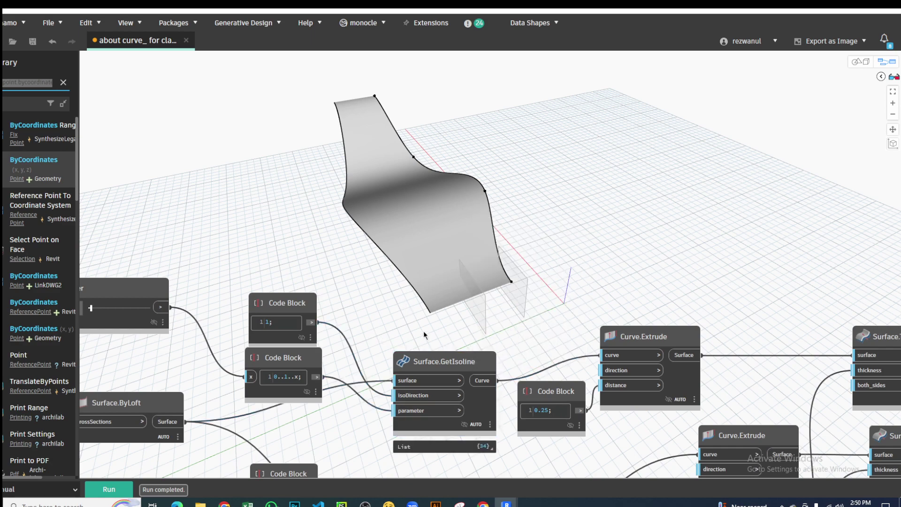
{"action": "mouse_move", "coordinate": [423, 331]}
{"action": "middle_mouse_down"}
{"action": "mouse_move", "coordinate": [434, 73]}
{"action": "mouse_move", "coordinate": [297, 146]}
{"action": "middle_mouse_up"}
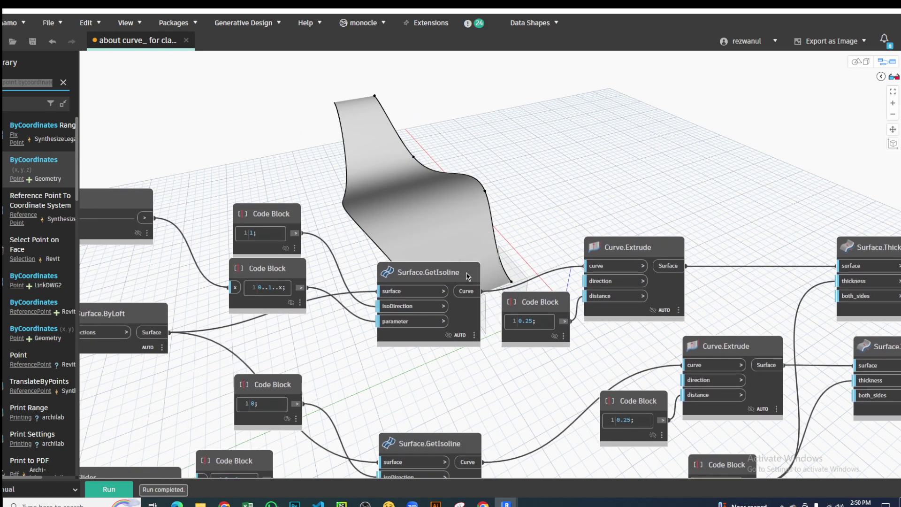
Step: Turn on preview for the first Surface.GetIsoline node to show its 34 isolines
{"action": "right_click", "coordinate": [454, 276]}
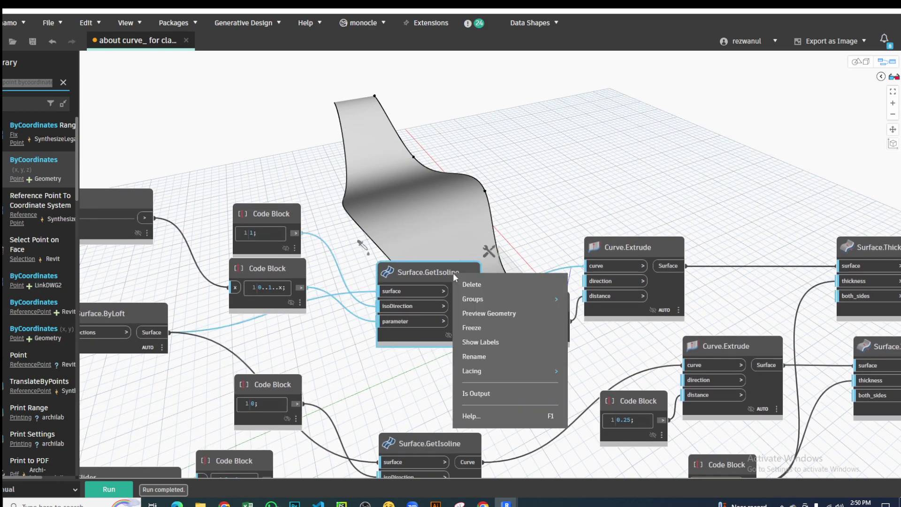
{"action": "left_click", "coordinate": [473, 313]}
{"action": "middle_click_drag", "start_coordinate": [494, 209], "coordinate": [514, 260]}
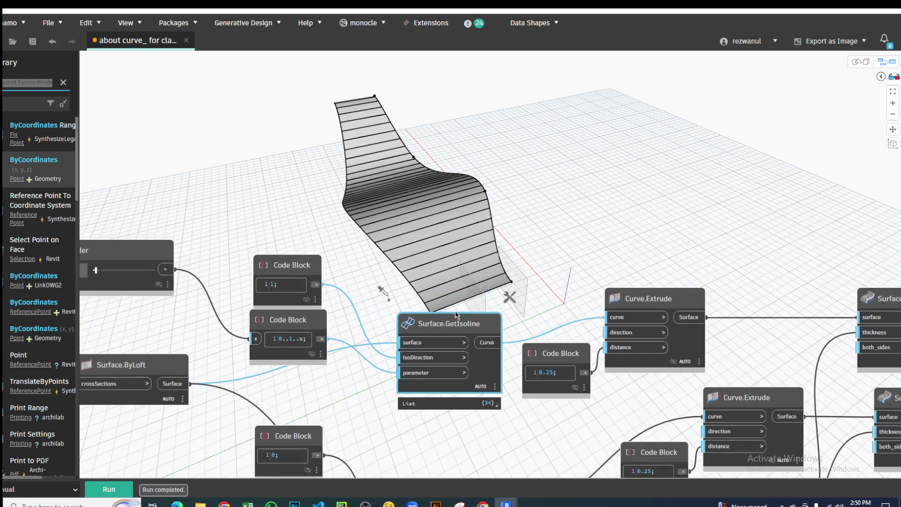
Step: Reposition the 0..1..x Code Block and bring its slider and the isoline nodes into view
{"action": "scroll", "coordinate": [409, 230], "scroll_direction": "down", "scroll_amount": 2}
{"action": "scroll", "coordinate": [332, 244], "scroll_direction": "up", "scroll_amount": 4}
{"action": "left_click_drag", "start_coordinate": [332, 244], "coordinate": [337, 296]}
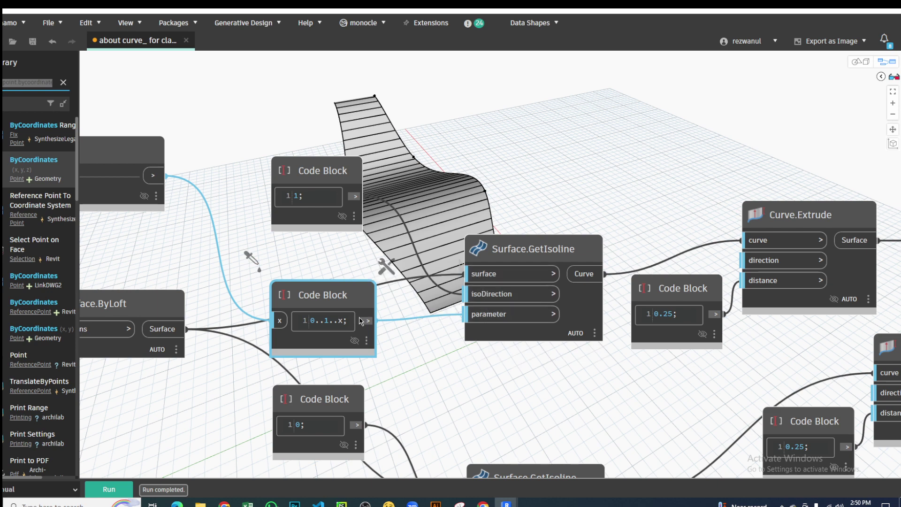
{"action": "middle_click_drag", "start_coordinate": [231, 310], "coordinate": [298, 254]}
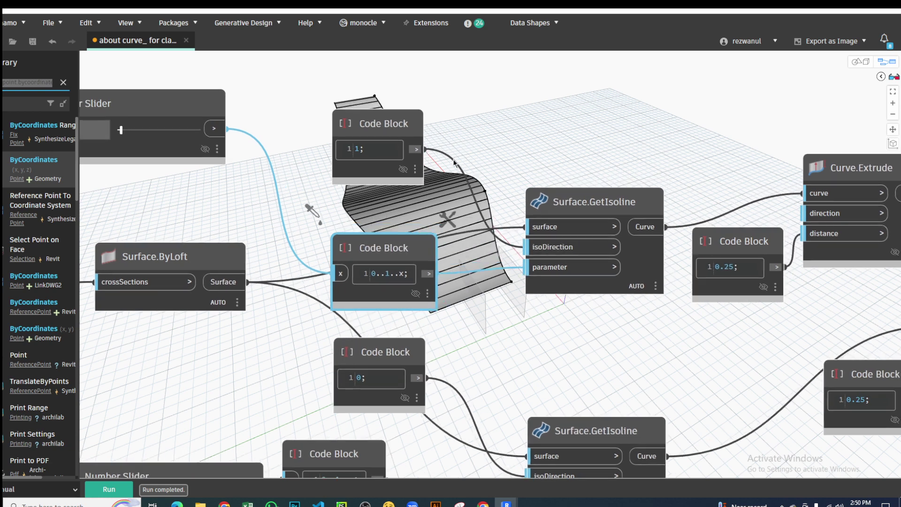
{"action": "middle_click_drag", "start_coordinate": [521, 135], "coordinate": [460, 198]}
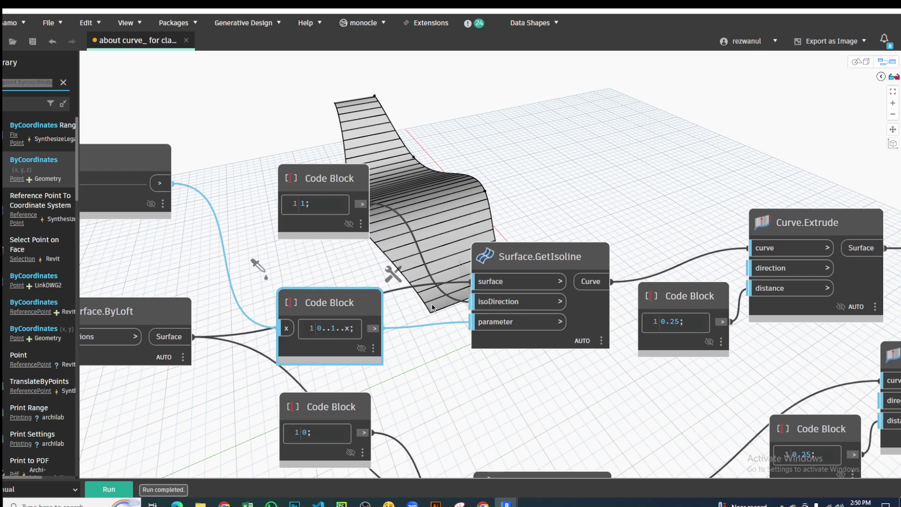
{"action": "middle_click_drag", "start_coordinate": [412, 158], "coordinate": [486, 253]}
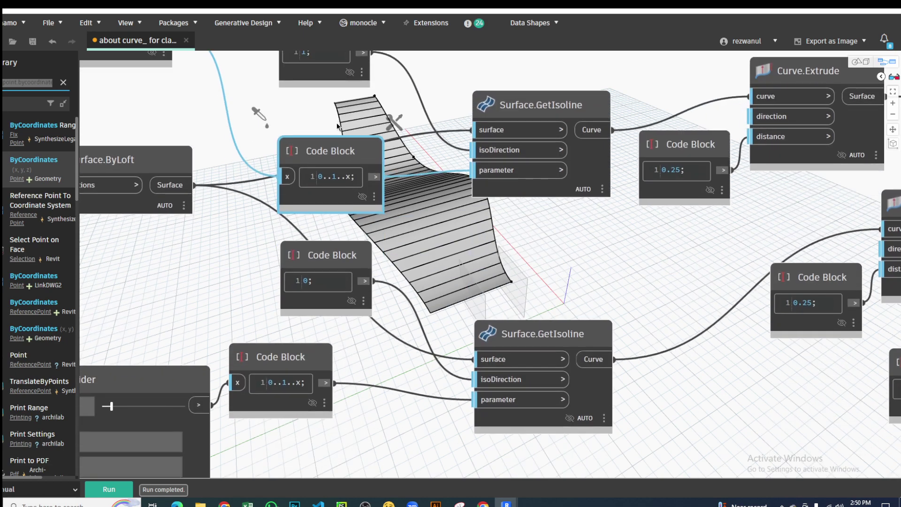
Step: Turn on preview for the lower Surface.GetIsoline node to add the second isoline direction
{"action": "right_click", "coordinate": [539, 336]}
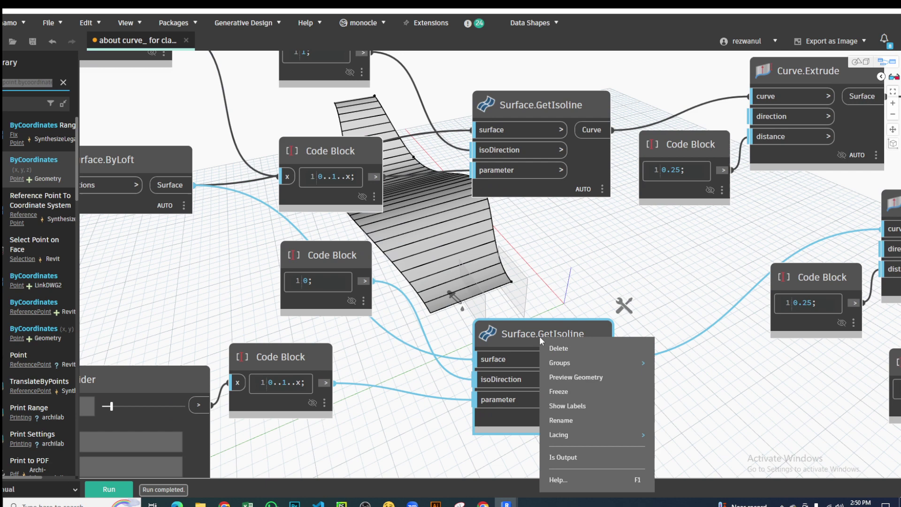
{"action": "left_click", "coordinate": [575, 377]}
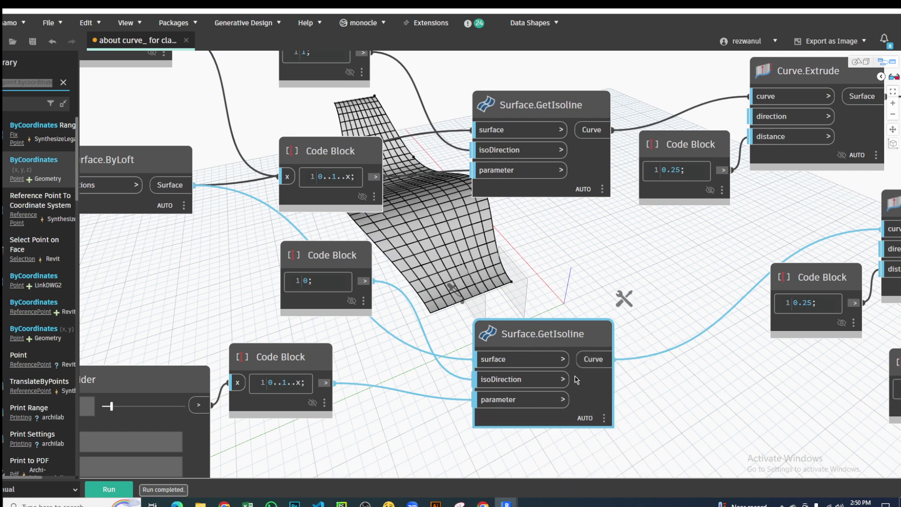
{"action": "middle_click_drag", "start_coordinate": [483, 176], "coordinate": [527, 236]}
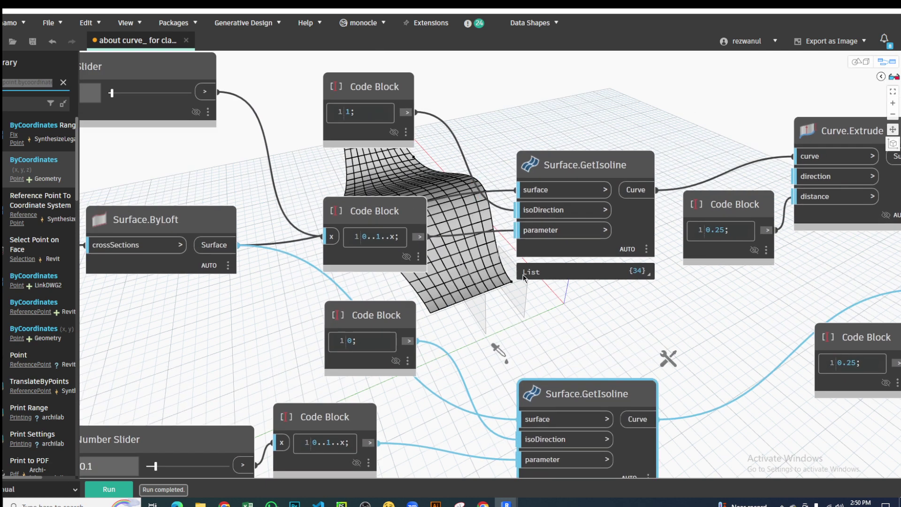
Step: Expand the 0..1..x Code Block's list, showing 34 parameters stepping by 0.03
{"action": "left_click_drag", "start_coordinate": [405, 210], "coordinate": [401, 182]}
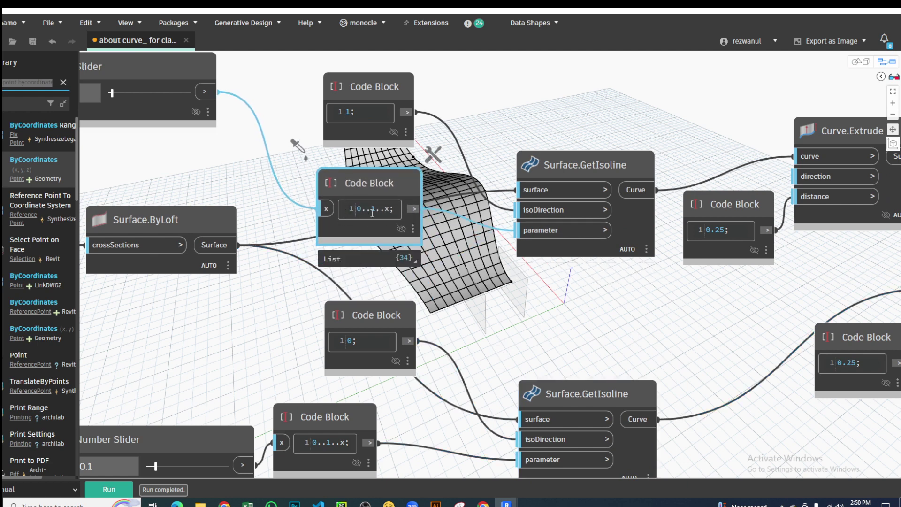
{"action": "scroll", "coordinate": [419, 226], "scroll_direction": "up", "scroll_amount": 1}
{"action": "mouse_move", "coordinate": [366, 258]}
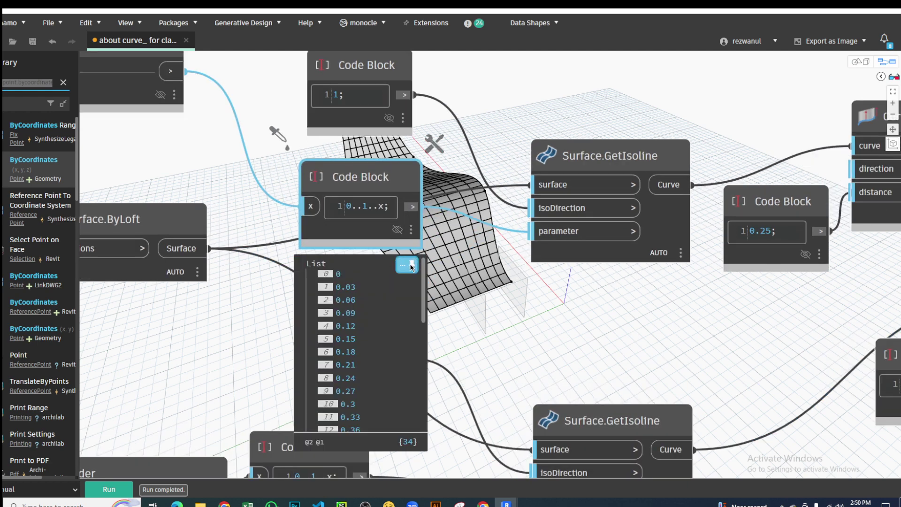
{"action": "left_click", "coordinate": [411, 266]}
{"action": "middle_click_drag", "start_coordinate": [409, 236], "coordinate": [416, 150]}
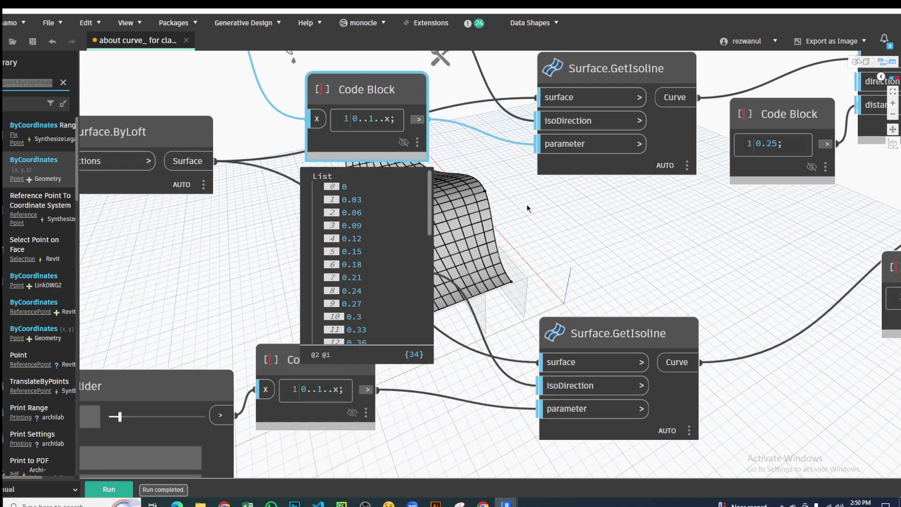
{"action": "middle_click_drag", "start_coordinate": [527, 208], "coordinate": [384, 164]}
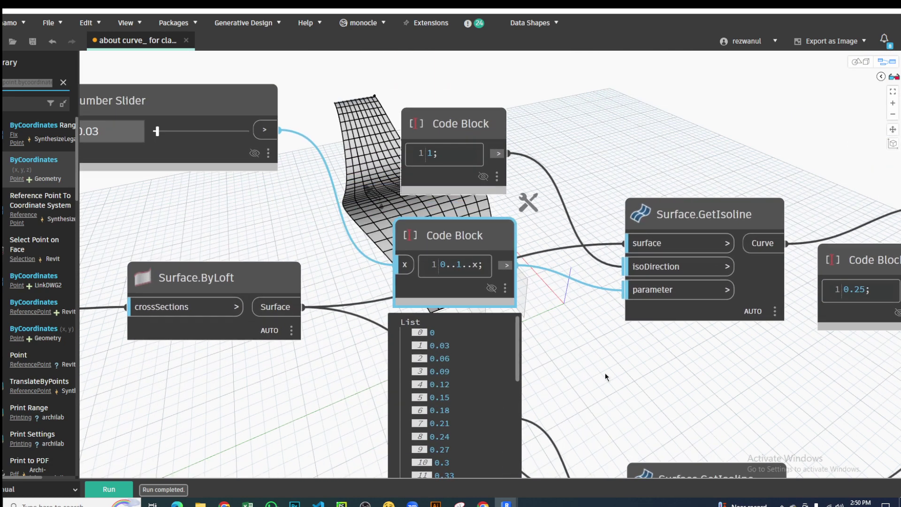
{"action": "middle_click_drag", "start_coordinate": [339, 165], "coordinate": [712, 414]}
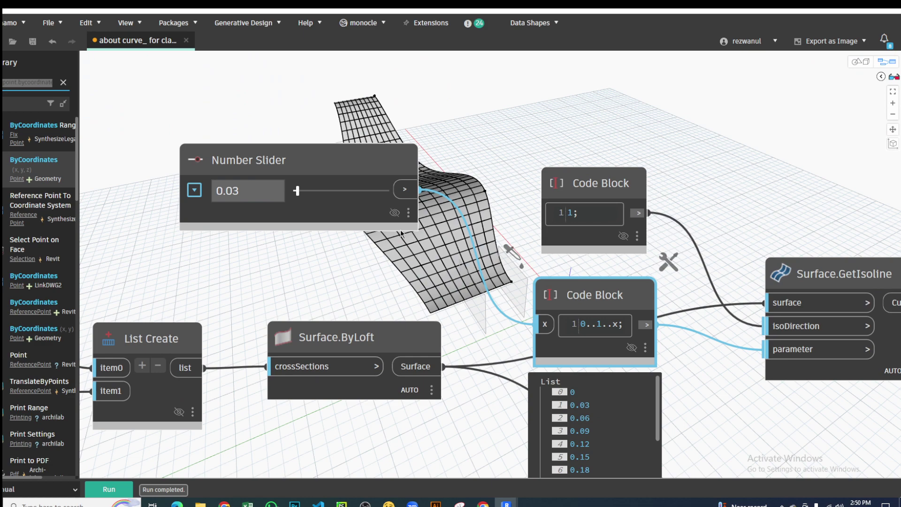
Step: Check the spacing slider's minimum, maximum and step settings, then collapse them
{"action": "left_click", "coordinate": [195, 190]}
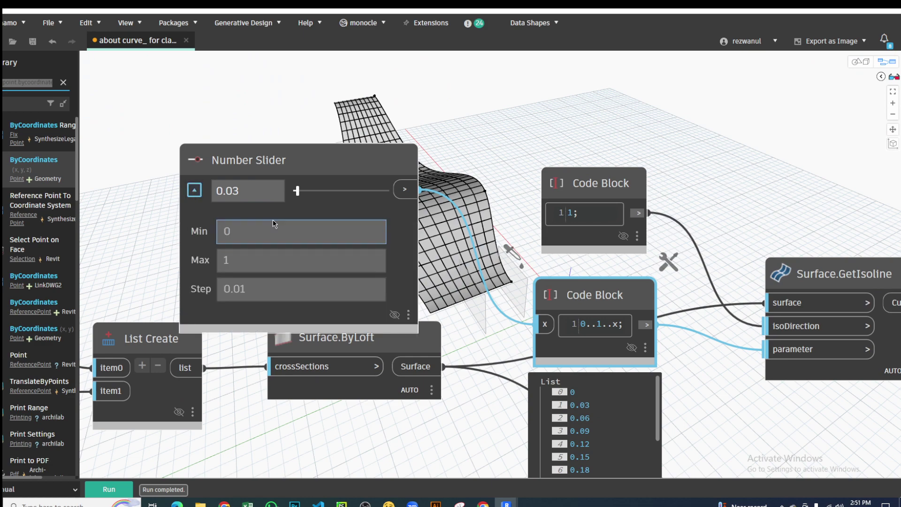
{"action": "left_click", "coordinate": [194, 190]}
{"action": "middle_click_drag", "start_coordinate": [455, 241], "coordinate": [248, 130]}
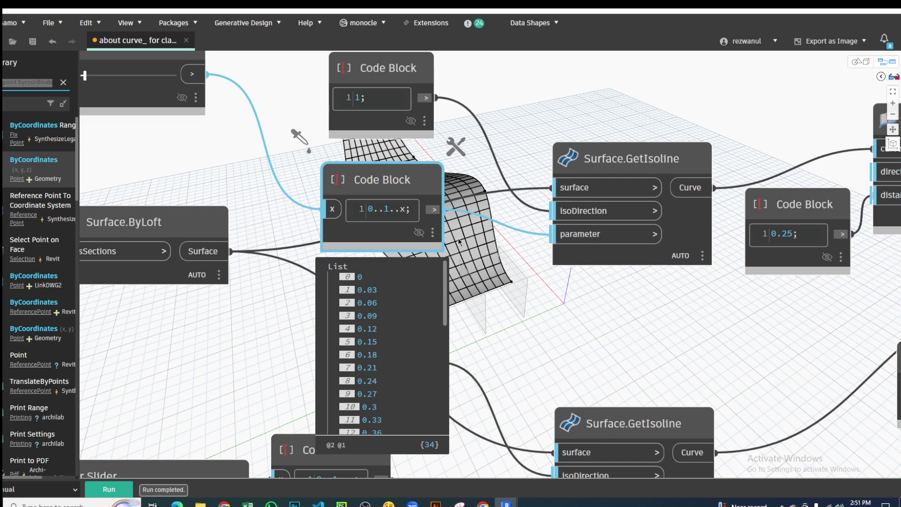
{"action": "scroll", "coordinate": [655, 332], "scroll_direction": "down", "scroll_amount": 1}
{"action": "scroll", "coordinate": [374, 215], "scroll_direction": "down", "scroll_amount": 2}
{"action": "scroll", "coordinate": [374, 216], "scroll_direction": "down", "scroll_amount": 2}
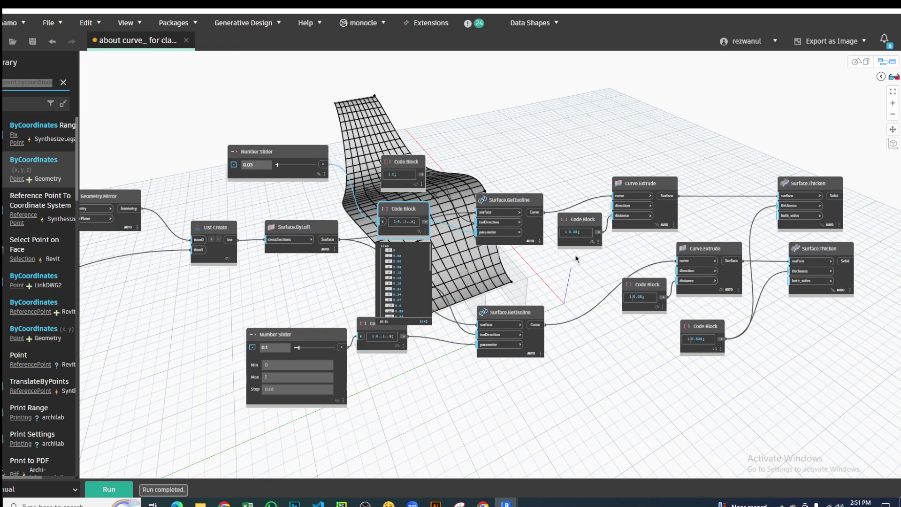
{"action": "scroll", "coordinate": [575, 254], "scroll_direction": "up", "scroll_amount": 1}
{"action": "scroll", "coordinate": [376, 187], "scroll_direction": "up", "scroll_amount": 1}
{"action": "scroll", "coordinate": [361, 180], "scroll_direction": "down", "scroll_amount": 3}
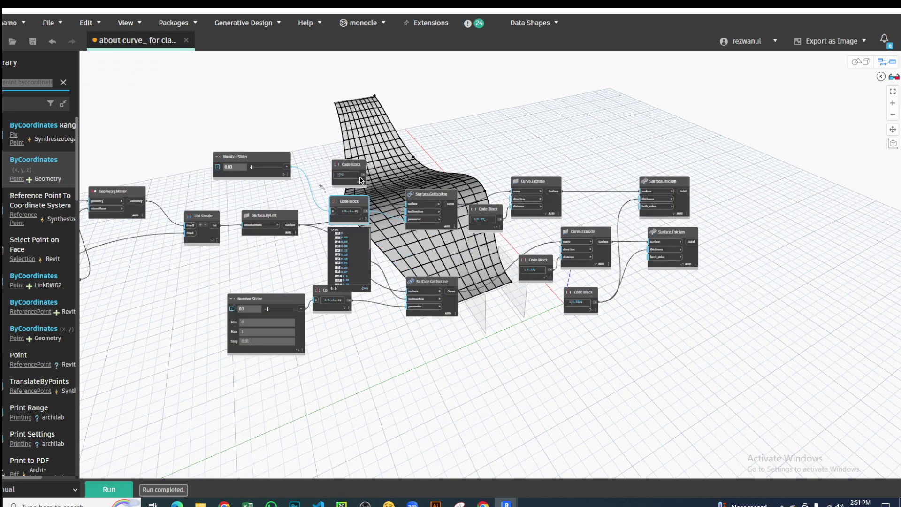
{"action": "scroll", "coordinate": [375, 188], "scroll_direction": "up", "scroll_amount": 1}
{"action": "scroll", "coordinate": [423, 211], "scroll_direction": "up", "scroll_amount": 1}
{"action": "scroll", "coordinate": [464, 236], "scroll_direction": "up", "scroll_amount": 1}
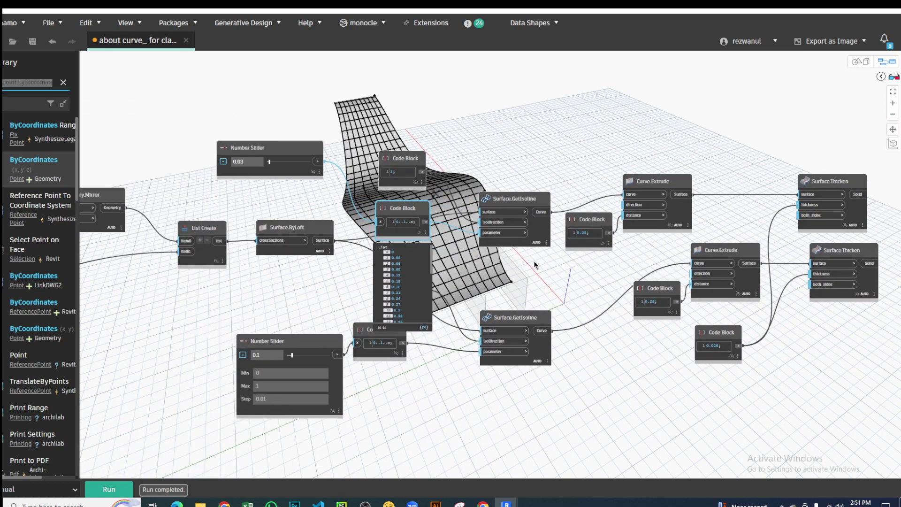
{"action": "scroll", "coordinate": [460, 201], "scroll_direction": "down", "scroll_amount": 1}
{"action": "scroll", "coordinate": [460, 201], "scroll_direction": "up", "scroll_amount": 1}
{"action": "scroll", "coordinate": [456, 219], "scroll_direction": "up", "scroll_amount": 2}
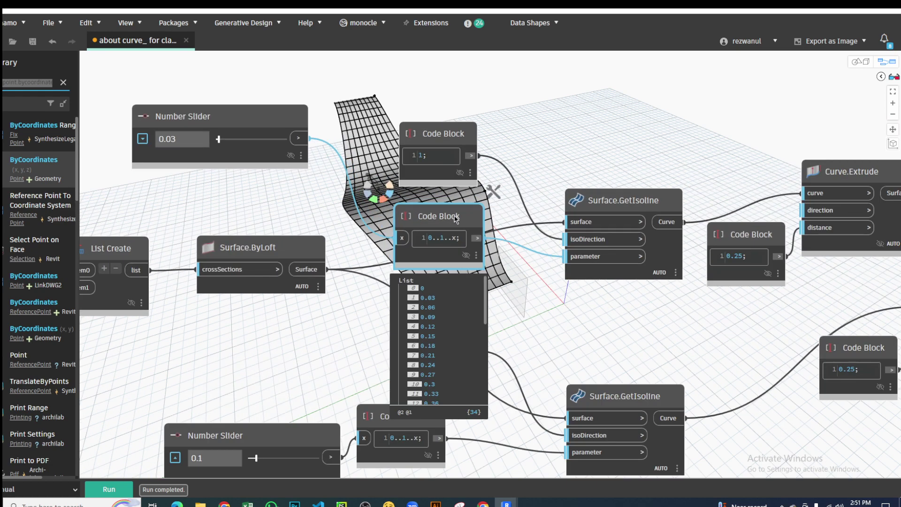
{"action": "scroll", "coordinate": [455, 218], "scroll_direction": "down", "scroll_amount": 2}
{"action": "scroll", "coordinate": [376, 201], "scroll_direction": "down", "scroll_amount": 2}
{"action": "scroll", "coordinate": [315, 187], "scroll_direction": "down", "scroll_amount": 2}
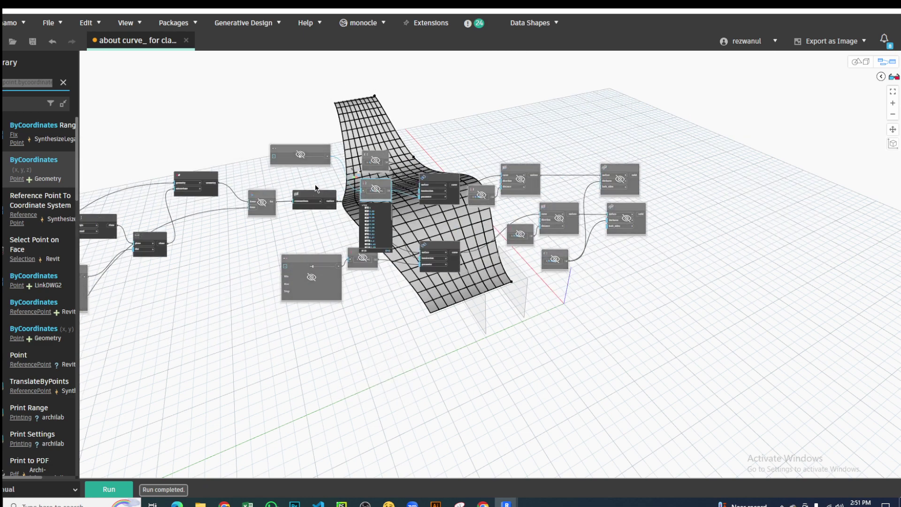
{"action": "scroll", "coordinate": [310, 174], "scroll_direction": "up", "scroll_amount": 2}
{"action": "scroll", "coordinate": [294, 121], "scroll_direction": "up", "scroll_amount": 2}
{"action": "scroll", "coordinate": [276, 129], "scroll_direction": "up", "scroll_amount": 2}
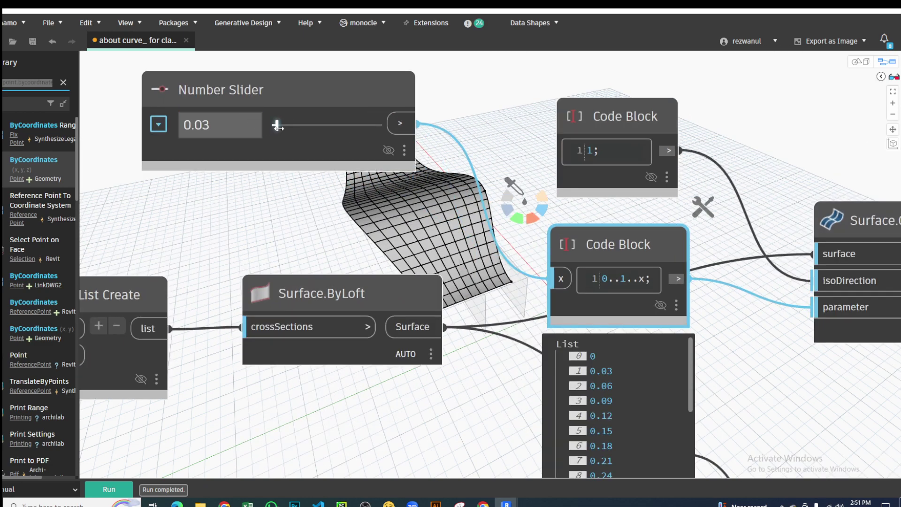
Step: Raise the spacing sliders from 0.03 to 0.07 and from 0.1 to 0.14, then run
{"action": "left_click_drag", "start_coordinate": [277, 125], "coordinate": [281, 126]}
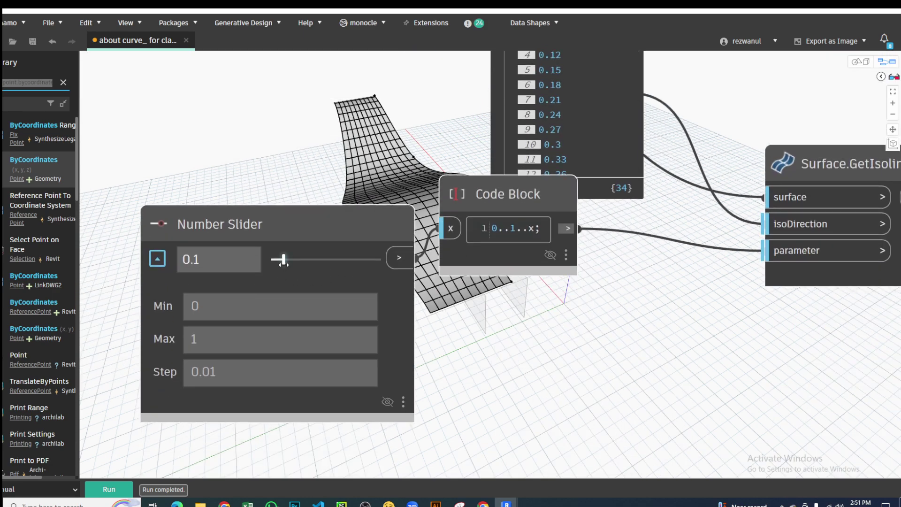
{"action": "left_click_drag", "start_coordinate": [283, 260], "coordinate": [287, 259]}
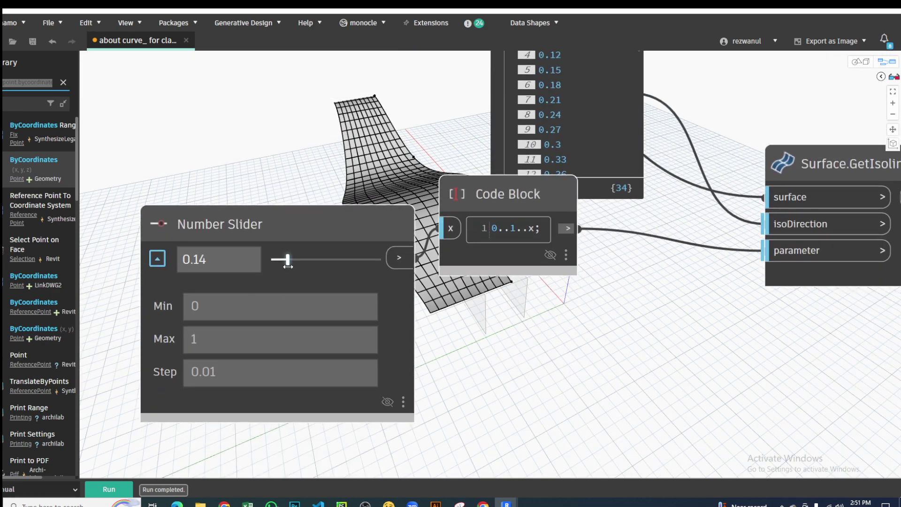
{"action": "left_click", "coordinate": [101, 490]}
{"action": "middle_click_drag", "start_coordinate": [346, 176], "coordinate": [328, 279]}
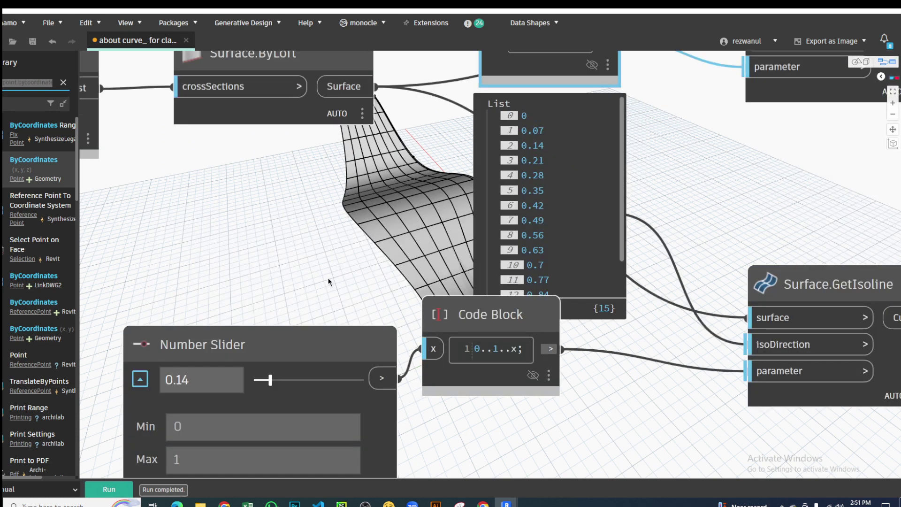
{"action": "scroll", "coordinate": [425, 196], "scroll_direction": "up", "scroll_amount": 3}
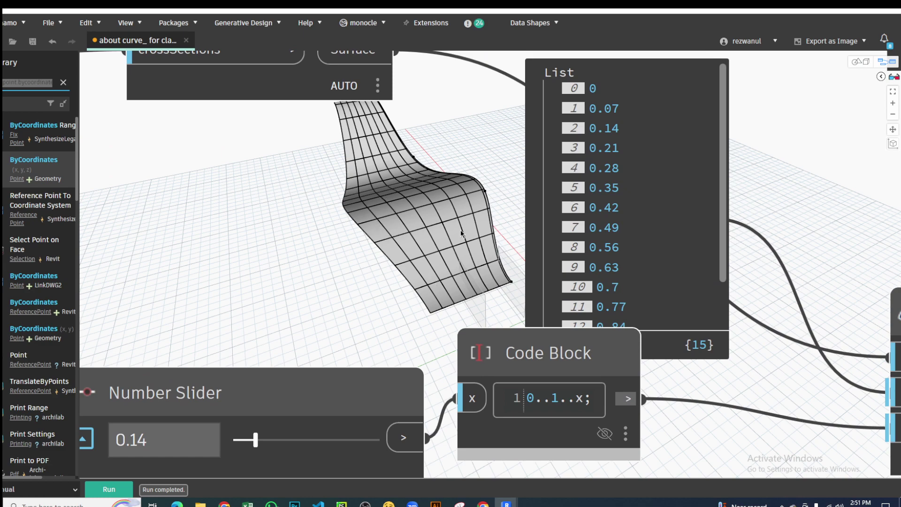
{"action": "scroll", "coordinate": [391, 211], "scroll_direction": "down", "scroll_amount": 5}
{"action": "scroll", "coordinate": [605, 240], "scroll_direction": "up", "scroll_amount": 2}
Step: Lower the second spacing slider to 0.06 and rerun for a denser isoline grid
{"action": "mouse_move", "coordinate": [605, 239]}
{"action": "middle_mouse_down"}
{"action": "mouse_move", "coordinate": [525, 245]}
{"action": "mouse_move", "coordinate": [393, 223]}
{"action": "middle_mouse_up"}
{"action": "scroll", "coordinate": [343, 230], "scroll_direction": "down", "scroll_amount": 1}
{"action": "scroll", "coordinate": [329, 188], "scroll_direction": "up", "scroll_amount": 2}
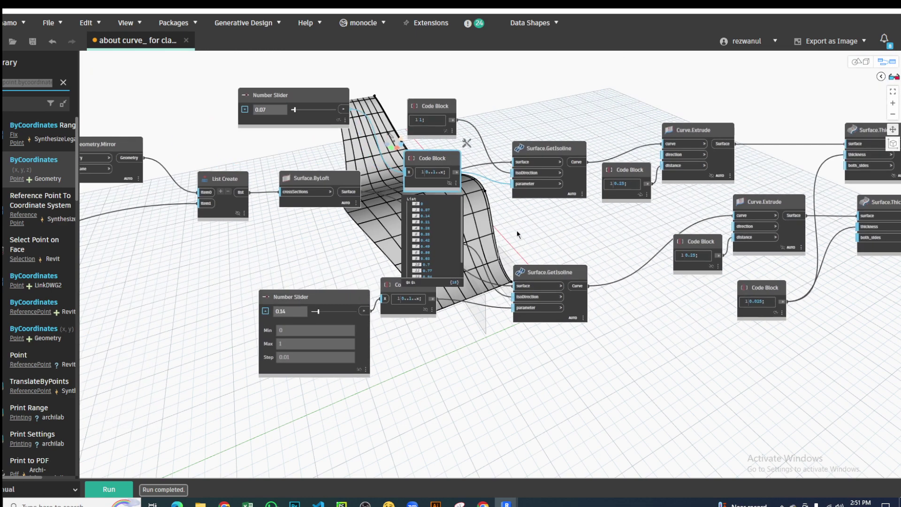
{"action": "scroll", "coordinate": [294, 111], "scroll_direction": "up", "scroll_amount": 2}
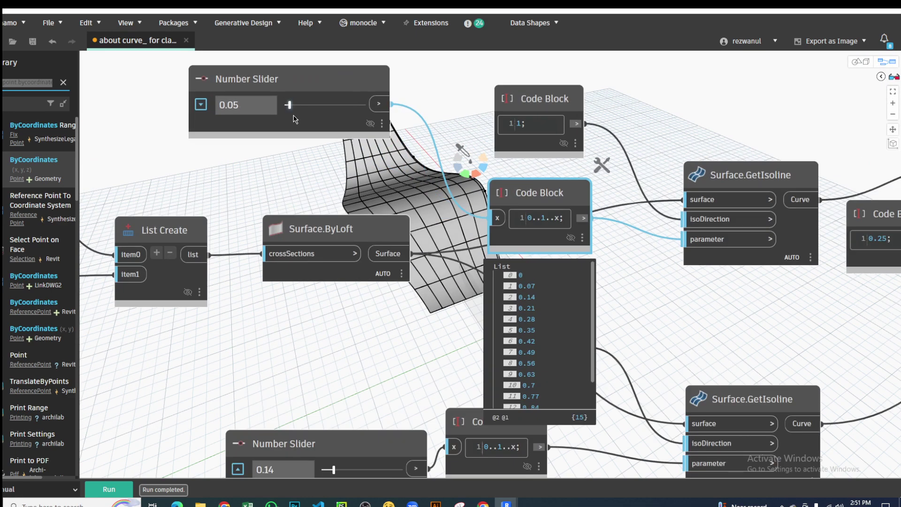
{"action": "middle_click_drag", "start_coordinate": [326, 469], "coordinate": [384, 213]}
{"action": "left_click_drag", "start_coordinate": [390, 212], "coordinate": [386, 213]}
{"action": "left_click", "coordinate": [108, 488]}
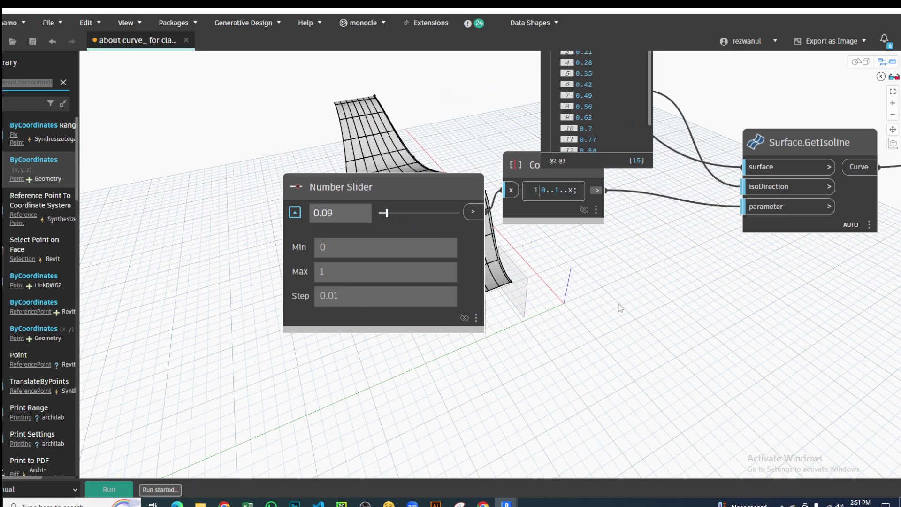
{"action": "middle_click_drag", "start_coordinate": [607, 260], "coordinate": [369, 383]}
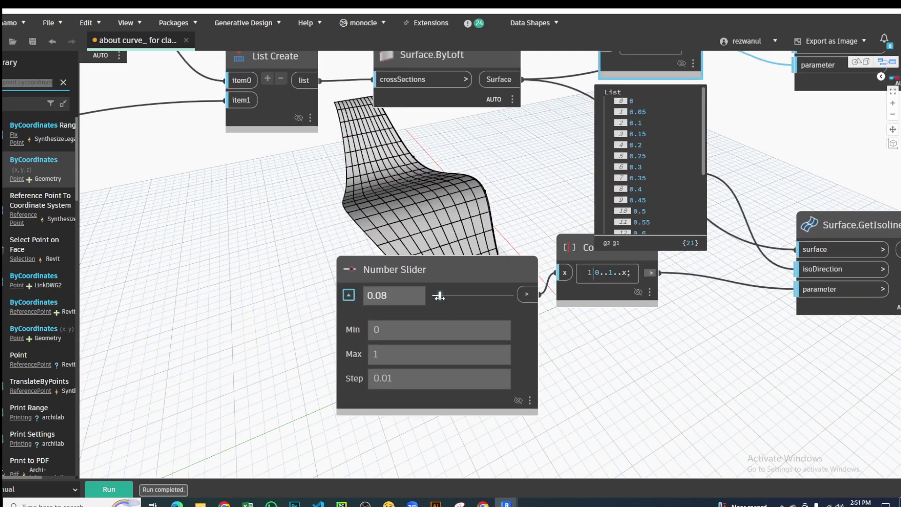
{"action": "left_click", "coordinate": [124, 491]}
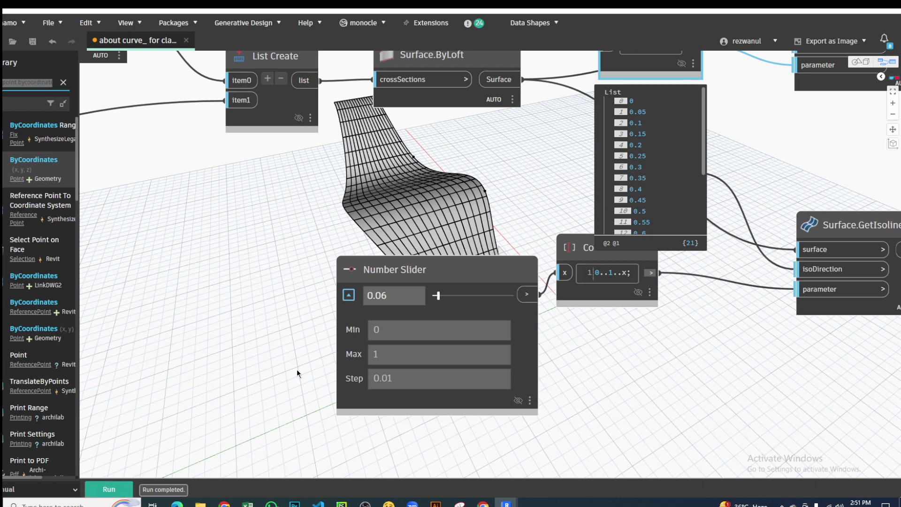
{"action": "scroll", "coordinate": [515, 184], "scroll_direction": "down", "scroll_amount": 3}
Step: Orbit the 3D preview to view the isoline-gridded surface lengthwise
{"action": "middle_click_drag", "start_coordinate": [516, 197], "coordinate": [318, 281]}
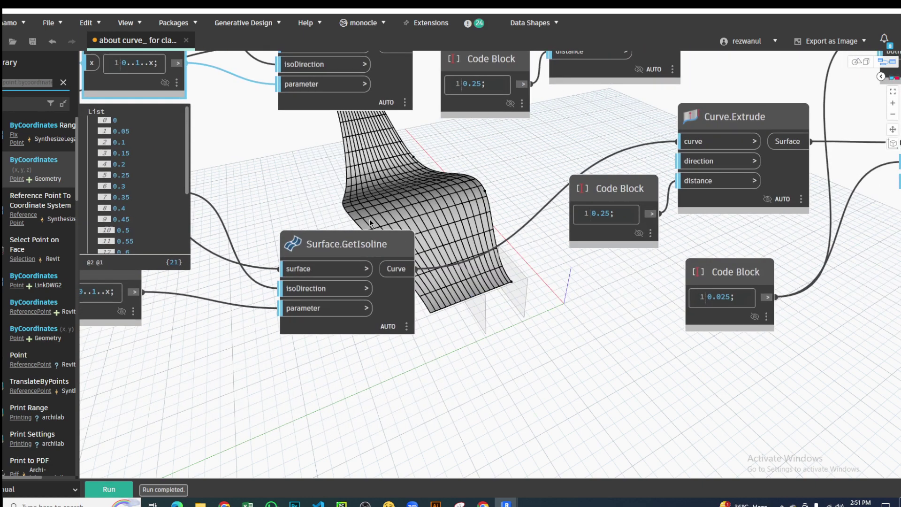
{"action": "scroll", "coordinate": [318, 280], "scroll_direction": "up", "scroll_amount": 2}
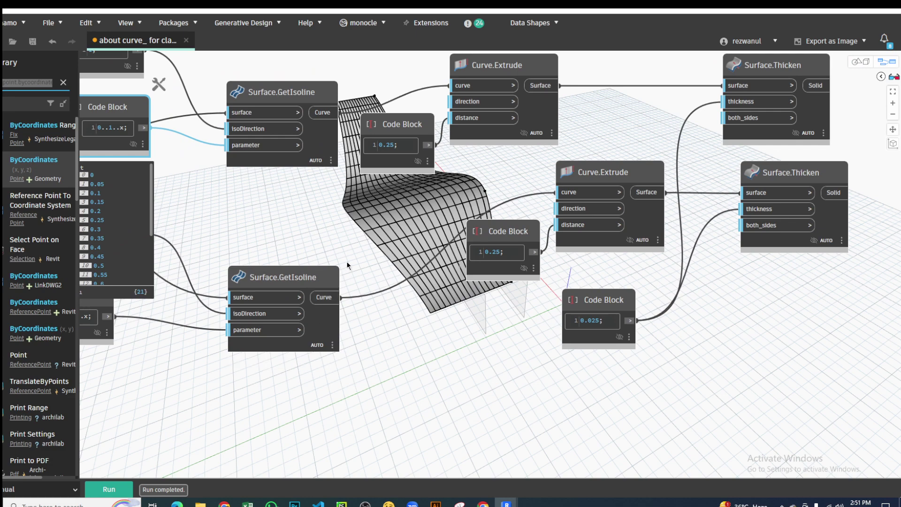
{"action": "middle_click_drag", "start_coordinate": [475, 128], "coordinate": [310, 243]}
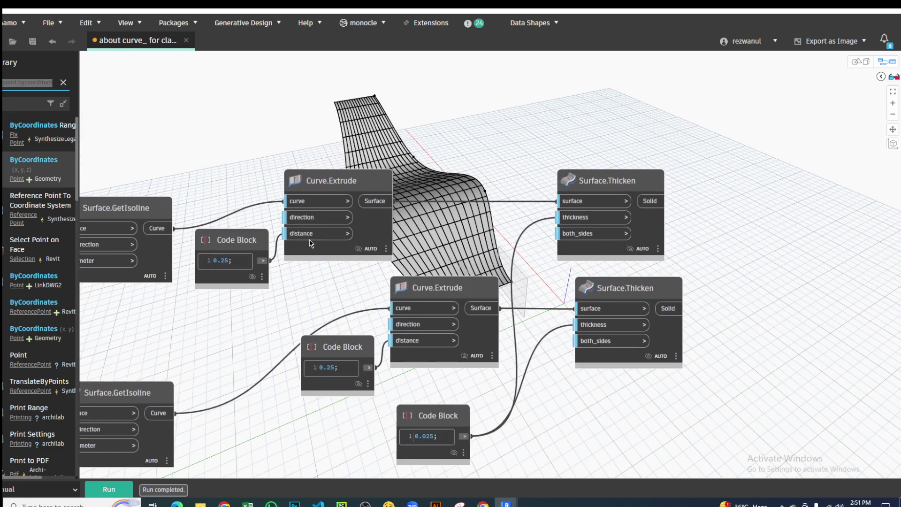
{"action": "scroll", "coordinate": [358, 190], "scroll_direction": "down", "scroll_amount": 1}
{"action": "scroll", "coordinate": [455, 170], "scroll_direction": "up", "scroll_amount": 1}
{"action": "scroll", "coordinate": [455, 170], "scroll_direction": "up", "scroll_amount": 1}
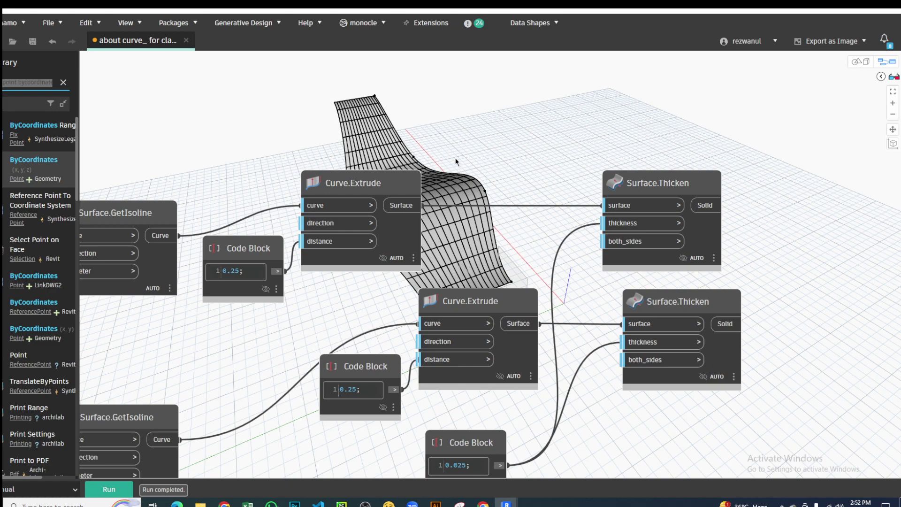
{"action": "left_click", "coordinate": [858, 61]}
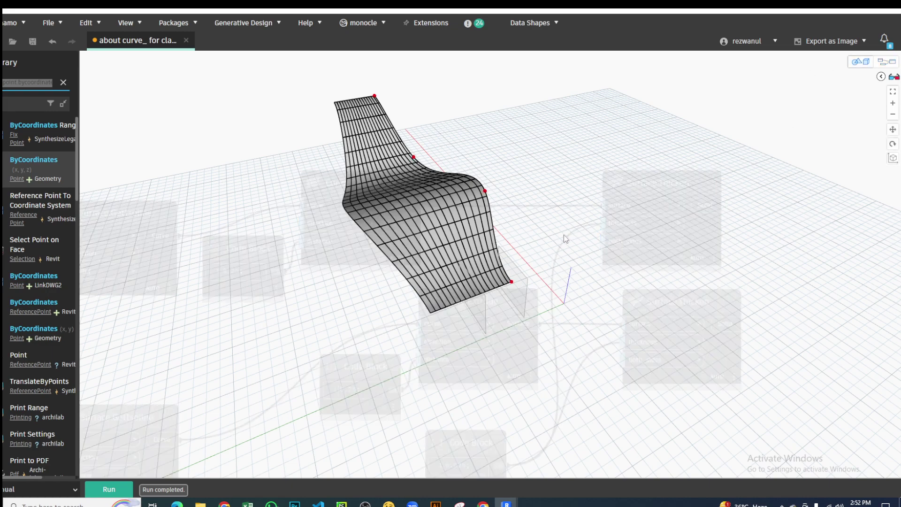
{"action": "right_click_drag", "start_coordinate": [563, 235], "coordinate": [467, 218]}
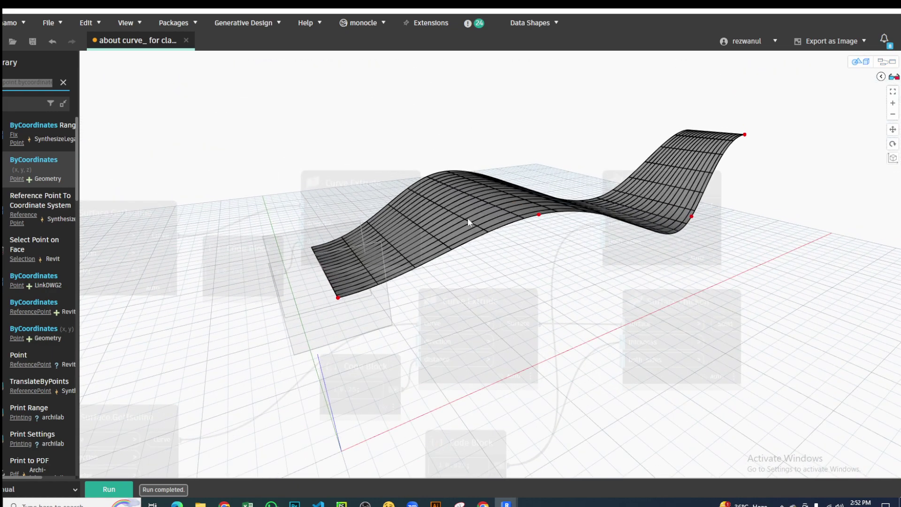
{"action": "scroll", "coordinate": [468, 218], "scroll_direction": "up", "scroll_amount": 3}
{"action": "scroll", "coordinate": [462, 204], "scroll_direction": "up", "scroll_amount": 3}
{"action": "scroll", "coordinate": [462, 204], "scroll_direction": "up", "scroll_amount": 2}
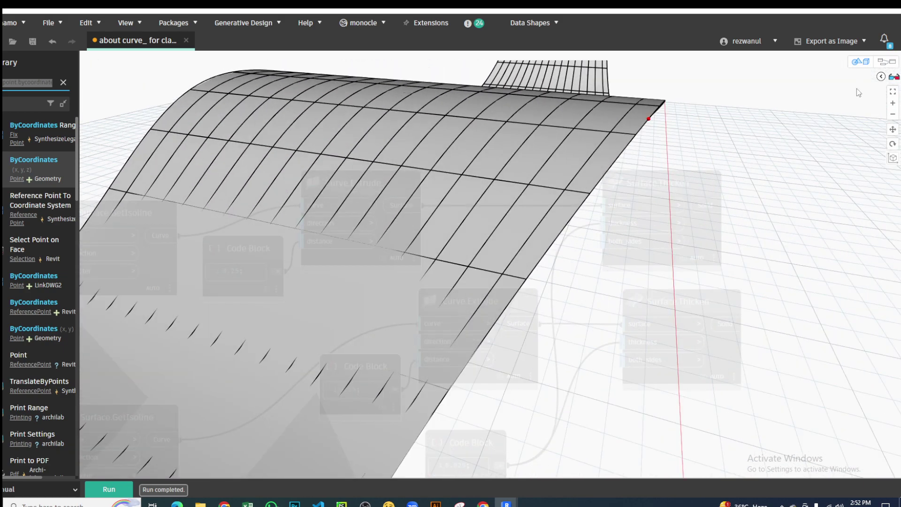
{"action": "left_click", "coordinate": [859, 61]}
Step: Turn on preview for the upper Curve.Extrude node and orbit to inspect the slats
{"action": "right_click", "coordinate": [364, 182]}
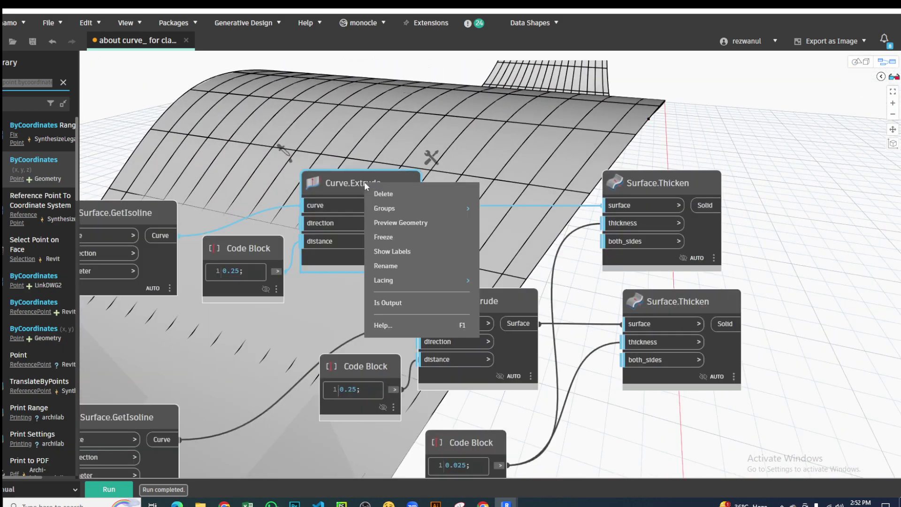
{"action": "left_click", "coordinate": [392, 224]}
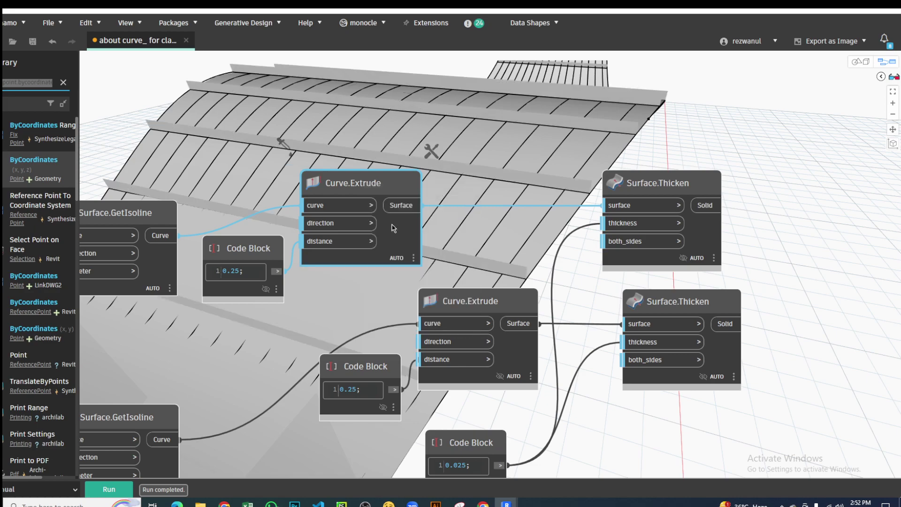
{"action": "left_click", "coordinate": [856, 64]}
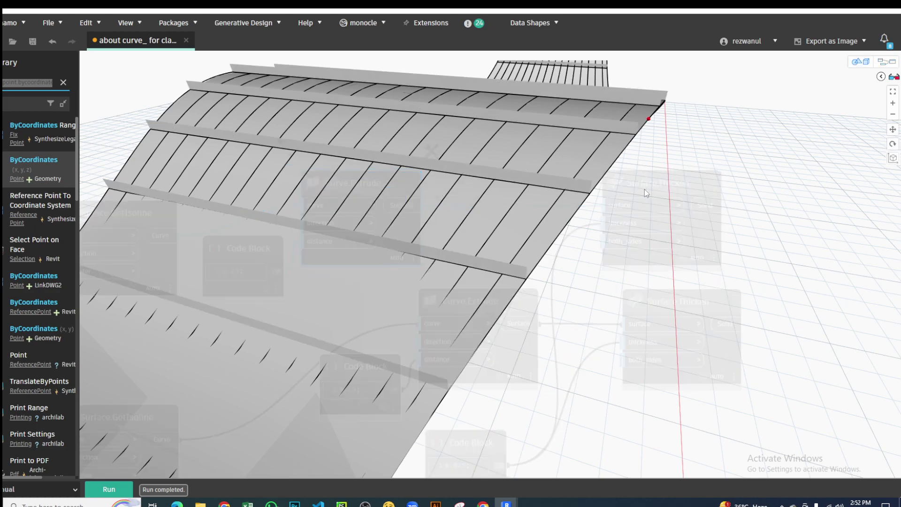
{"action": "mouse_move", "coordinate": [643, 189]}
{"action": "right_mouse_down"}
{"action": "mouse_move", "coordinate": [354, 201]}
{"action": "mouse_move", "coordinate": [544, 206]}
{"action": "right_mouse_up"}
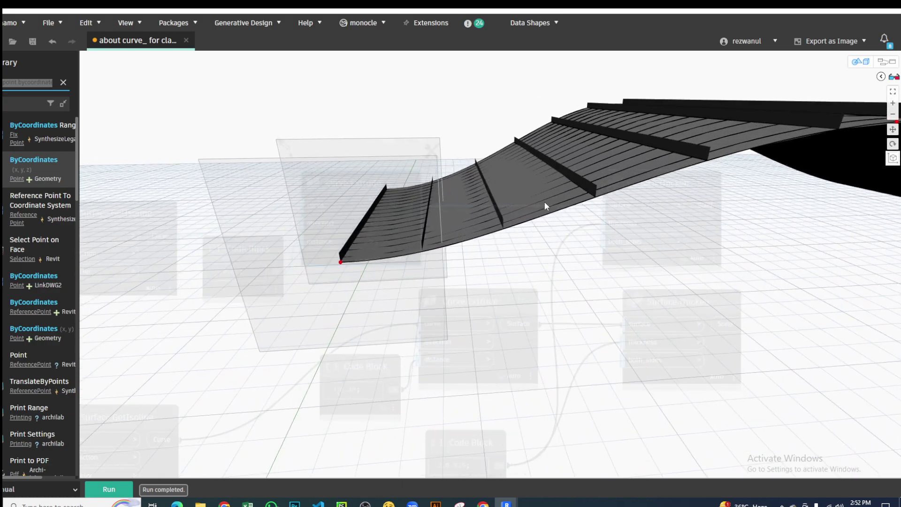
{"action": "right_click_drag", "start_coordinate": [410, 223], "coordinate": [426, 210]}
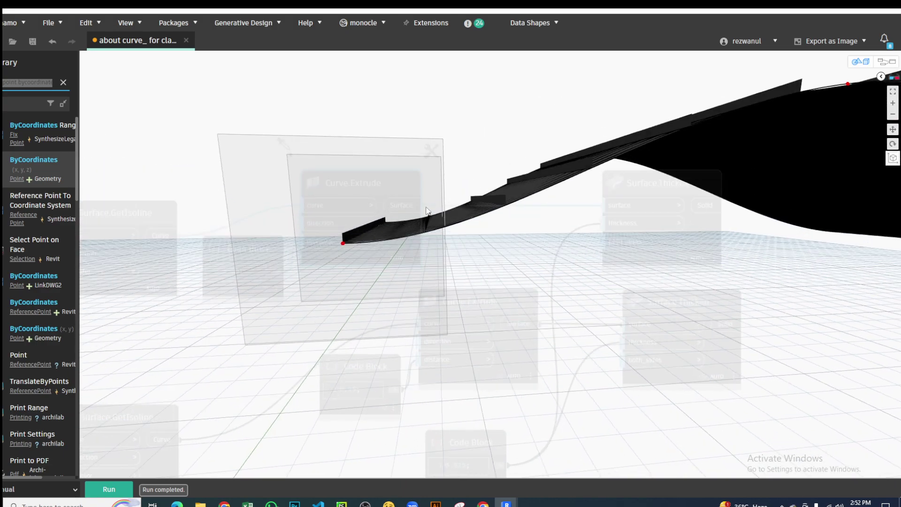
{"action": "mouse_move", "coordinate": [611, 176]}
{"action": "right_mouse_down"}
{"action": "mouse_move", "coordinate": [623, 275]}
{"action": "mouse_move", "coordinate": [610, 234]}
{"action": "right_mouse_up"}
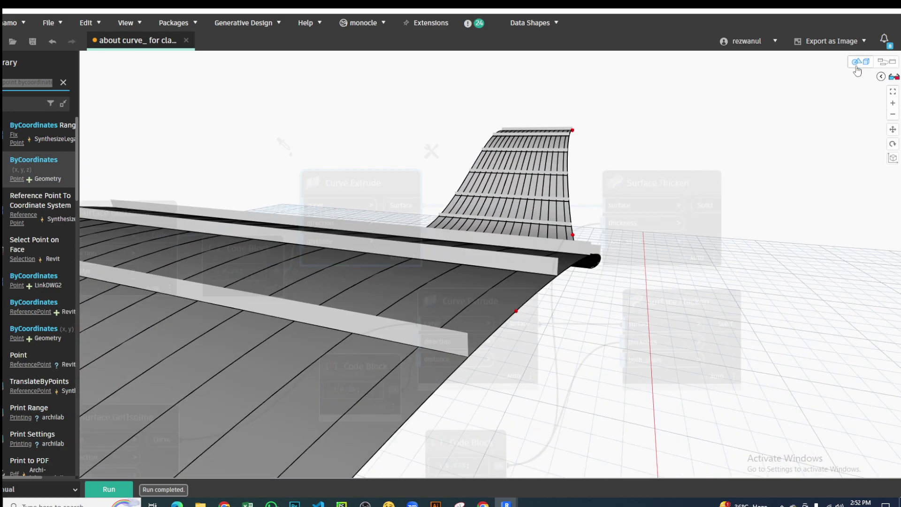
{"action": "left_click", "coordinate": [886, 61]}
Step: Change the upper extrusion distance from 0.25 to 0.4 and run the graph
{"action": "middle_click_drag", "start_coordinate": [454, 201], "coordinate": [518, 157]}
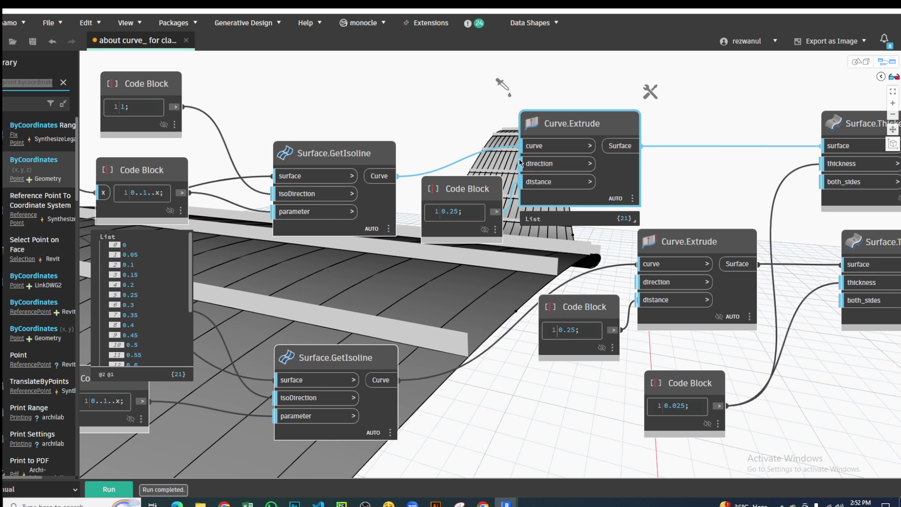
{"action": "mouse_move", "coordinate": [556, 164]}
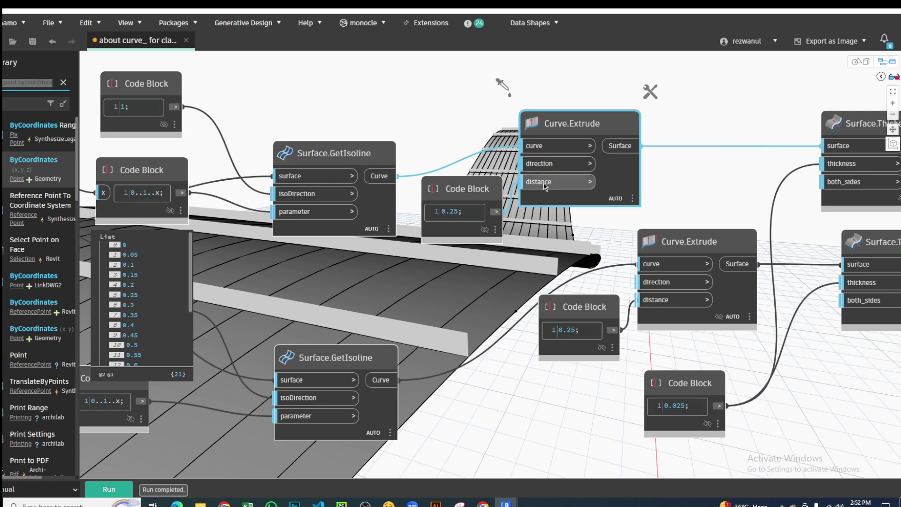
{"action": "scroll", "coordinate": [529, 187], "scroll_direction": "up", "scroll_amount": 3}
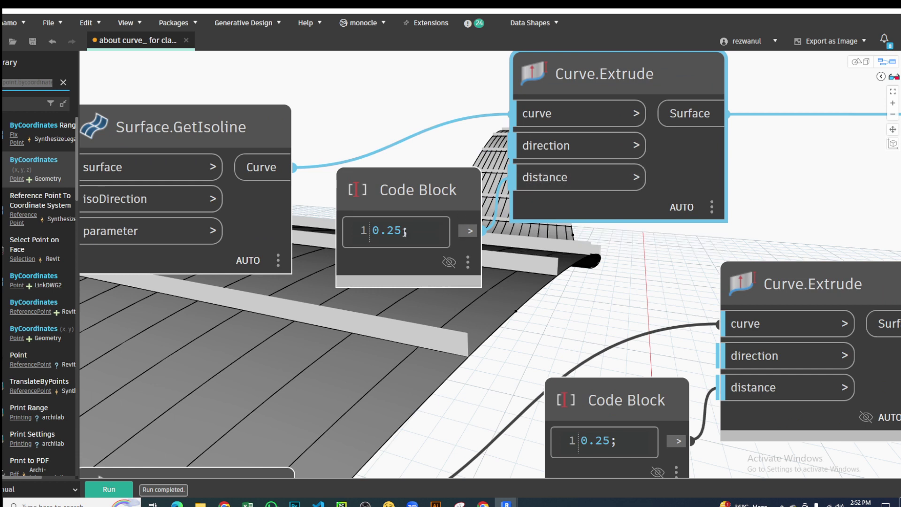
{"action": "double_click", "coordinate": [390, 230]}
{"action": "type", "text": "4"}
{"action": "left_click", "coordinate": [268, 354]}
{"action": "left_click", "coordinate": [109, 489]}
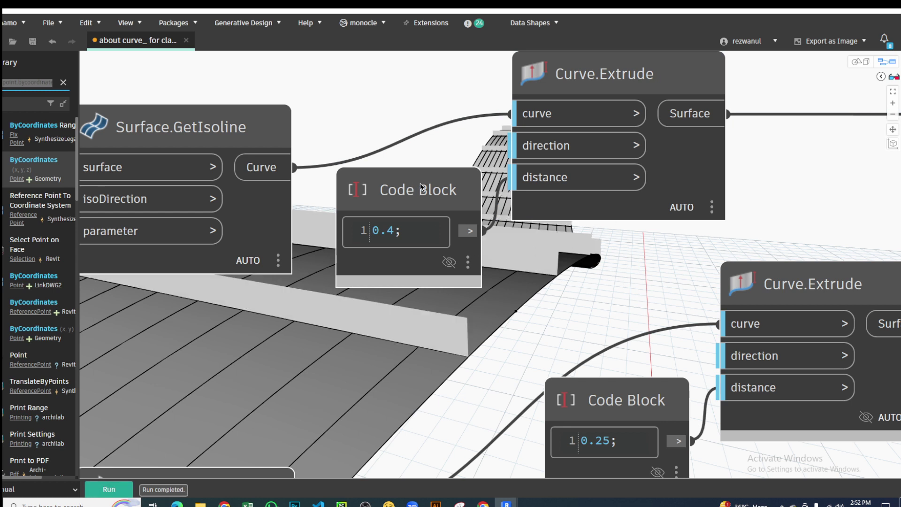
Step: Change the extrusion distance to 0.2 and rerun for shallower fins
{"action": "mouse_move", "coordinate": [408, 247]}
{"action": "double_click", "coordinate": [390, 232]}
{"action": "type", "text": "2"}
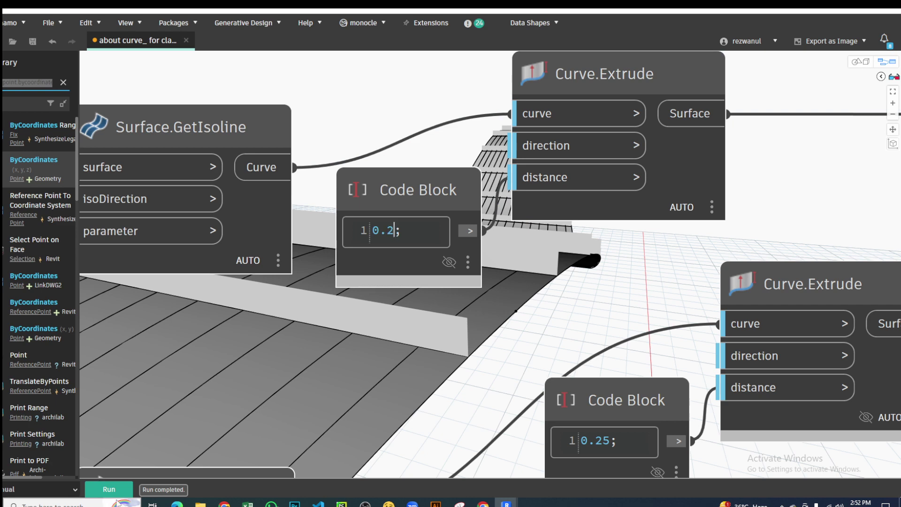
{"action": "left_click", "coordinate": [119, 488]}
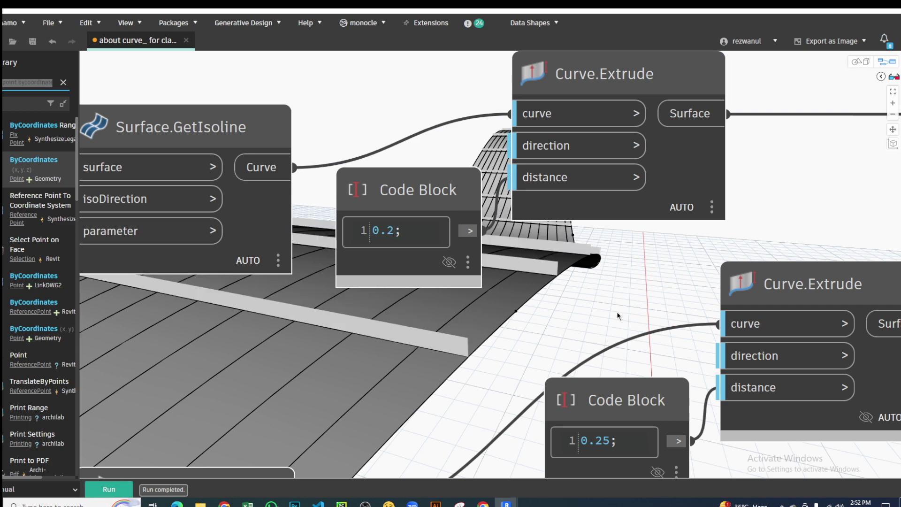
{"action": "scroll", "coordinate": [491, 210], "scroll_direction": "down", "scroll_amount": 3}
{"action": "scroll", "coordinate": [502, 204], "scroll_direction": "down", "scroll_amount": 2}
{"action": "scroll", "coordinate": [542, 221], "scroll_direction": "up", "scroll_amount": 2}
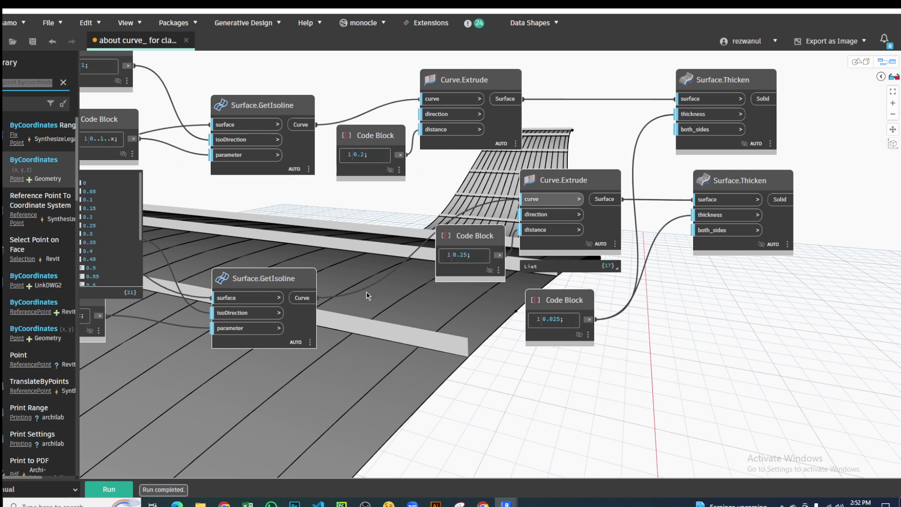
Step: Turn on preview for the lower Curve.Extrude node and frame the Surface.Thicken nodes
{"action": "right_click", "coordinate": [602, 181]}
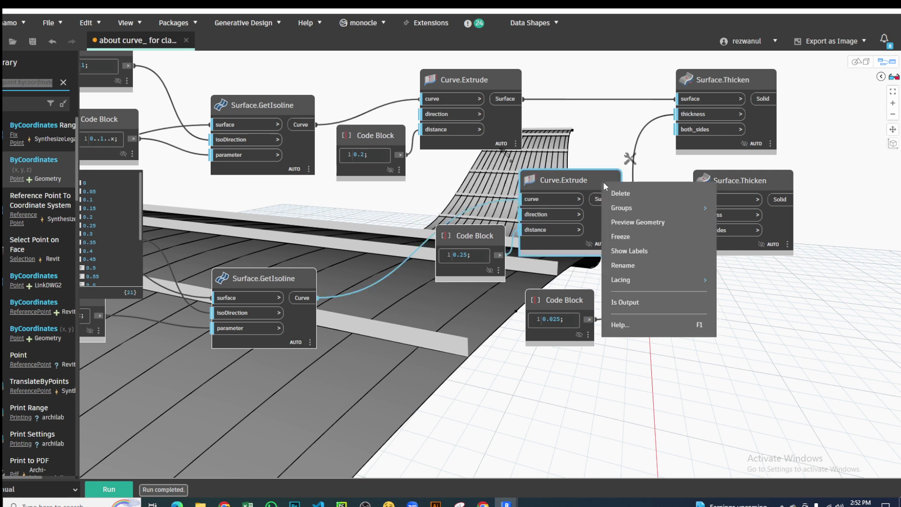
{"action": "left_click", "coordinate": [641, 223]}
{"action": "middle_click_drag", "start_coordinate": [642, 341], "coordinate": [542, 347]}
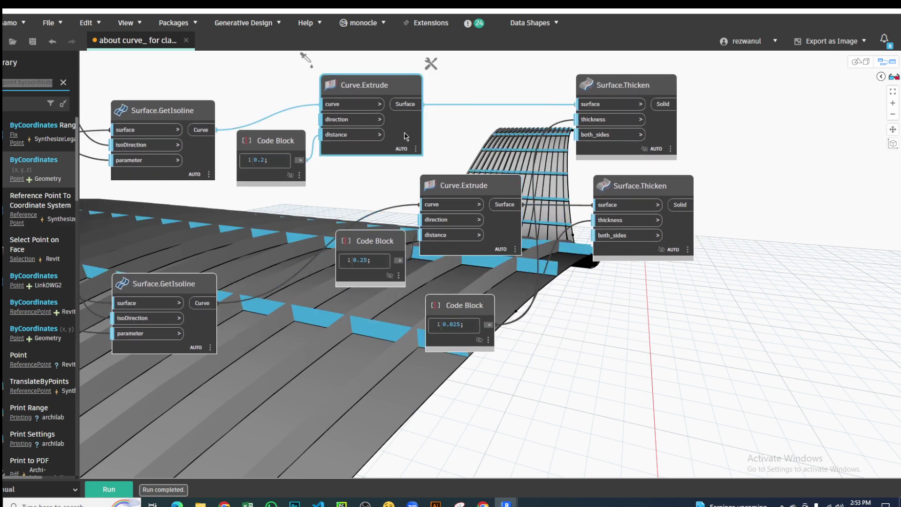
{"action": "left_click_drag", "start_coordinate": [410, 128], "coordinate": [491, 127]}
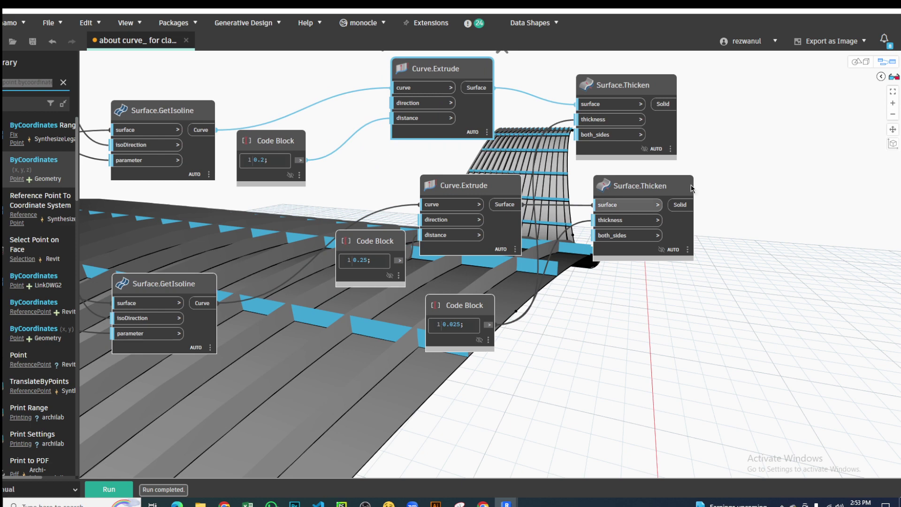
{"action": "middle_click_drag", "start_coordinate": [598, 90], "coordinate": [467, 162]}
{"action": "scroll", "coordinate": [467, 162], "scroll_direction": "up", "scroll_amount": 4}
{"action": "left_click", "coordinate": [495, 169]}
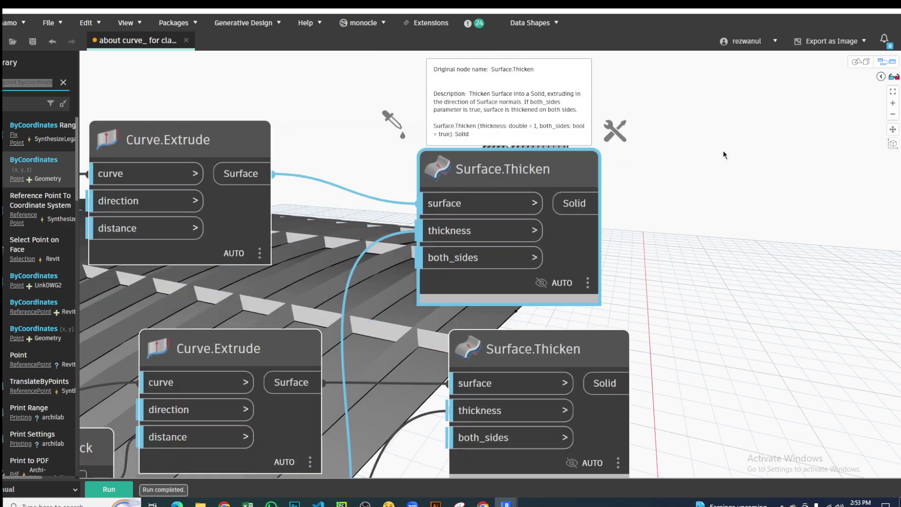
{"action": "scroll", "coordinate": [711, 155], "scroll_direction": "down", "scroll_amount": 2}
{"action": "scroll", "coordinate": [465, 212], "scroll_direction": "up", "scroll_amount": 2}
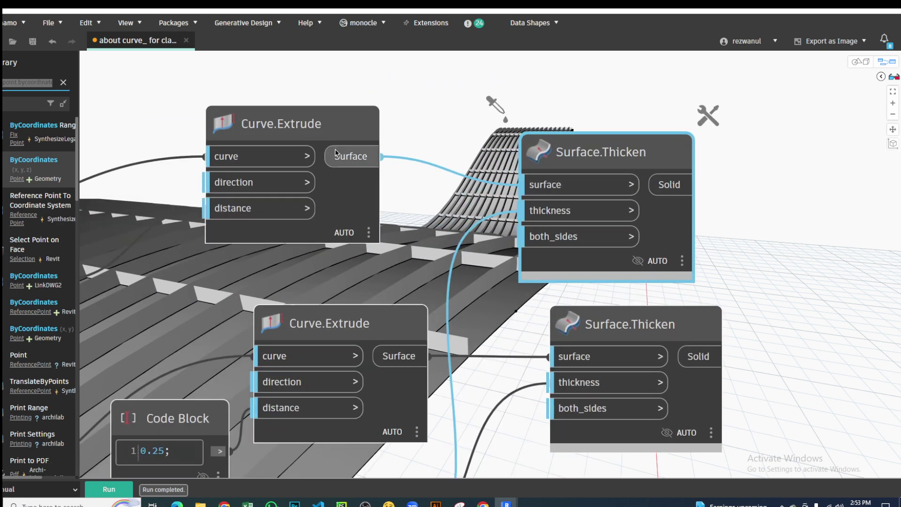
{"action": "scroll", "coordinate": [460, 159], "scroll_direction": "down", "scroll_amount": 3}
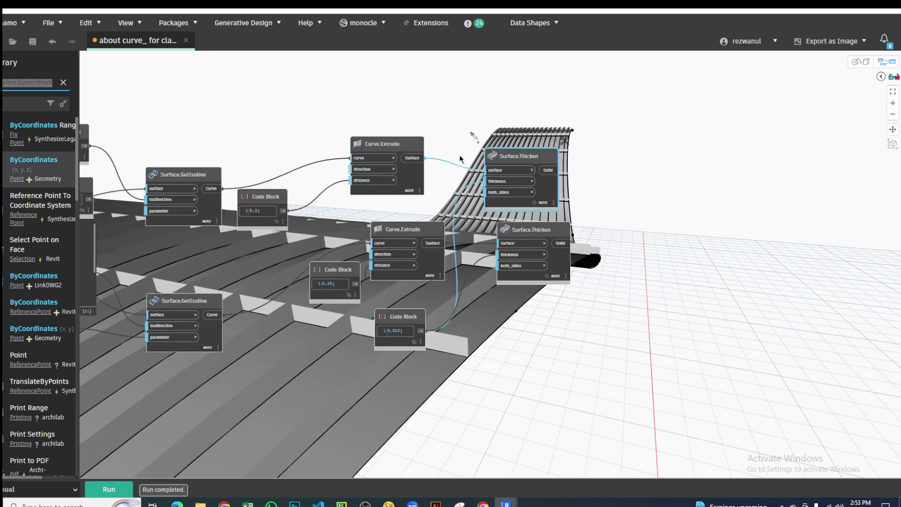
{"action": "scroll", "coordinate": [379, 346], "scroll_direction": "up", "scroll_amount": 3}
{"action": "middle_click_drag", "start_coordinate": [581, 267], "coordinate": [481, 422]}
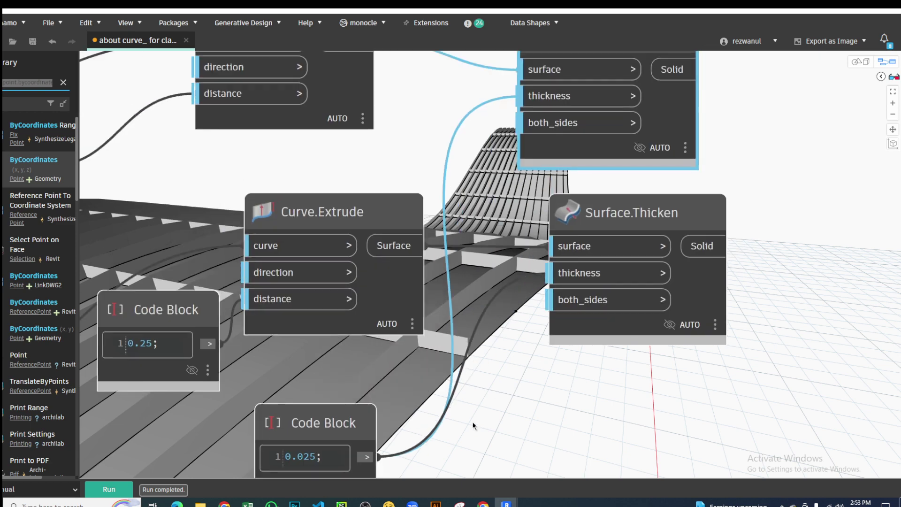
Step: Turn on preview for both Surface.Thicken nodes to show the crossing 0.025-thick slats
{"action": "right_click", "coordinate": [668, 115]}
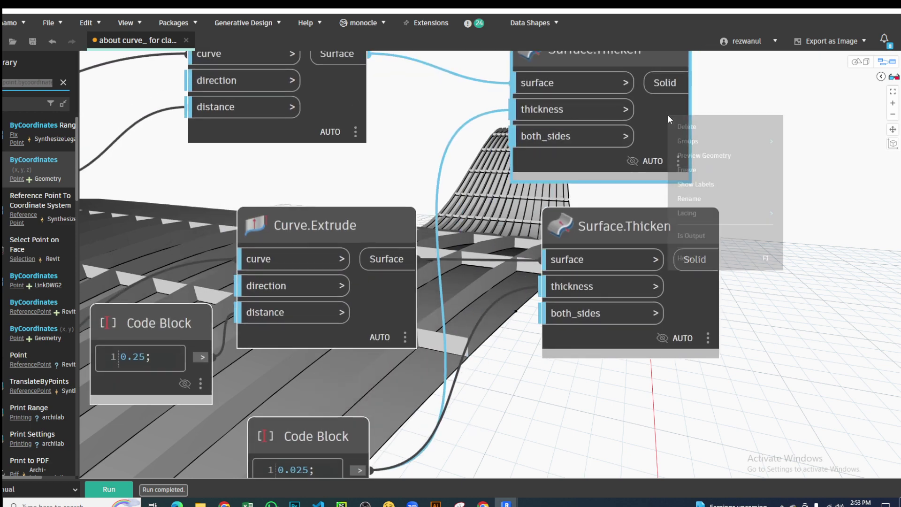
{"action": "left_click", "coordinate": [711, 159]}
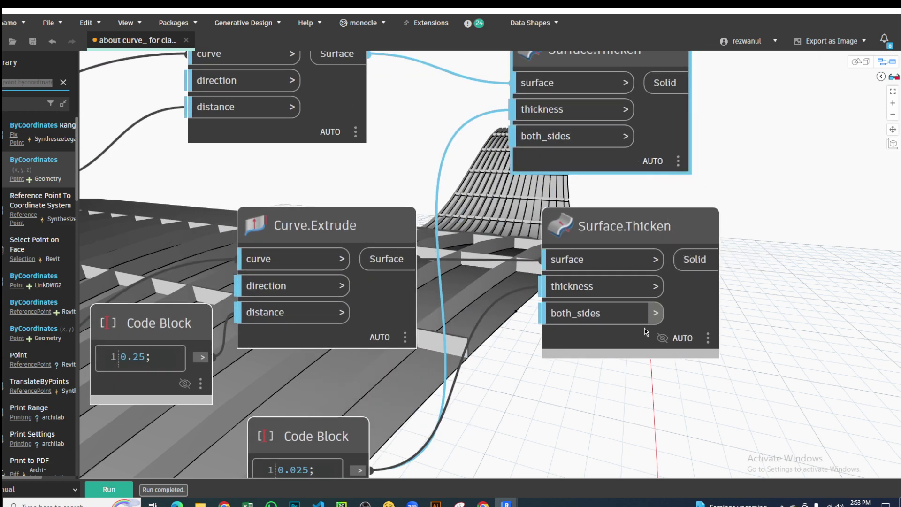
{"action": "right_click", "coordinate": [685, 315]}
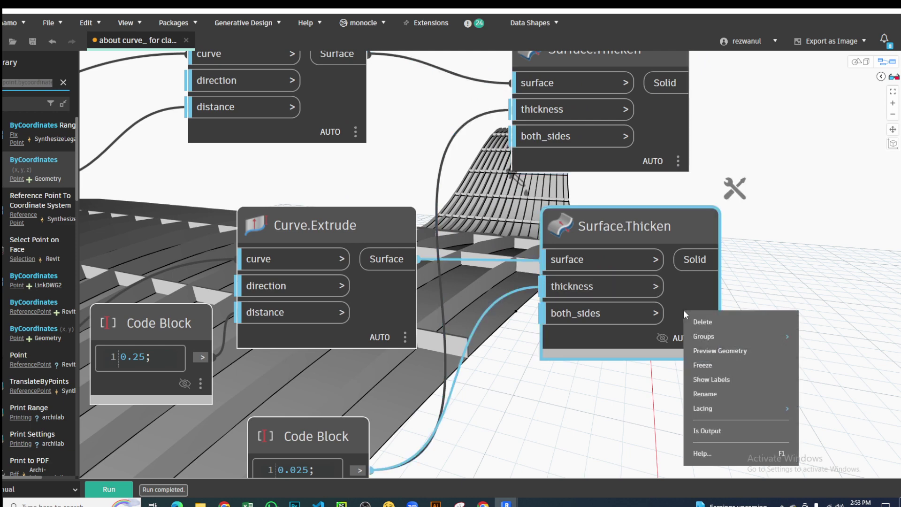
{"action": "left_click", "coordinate": [722, 353]}
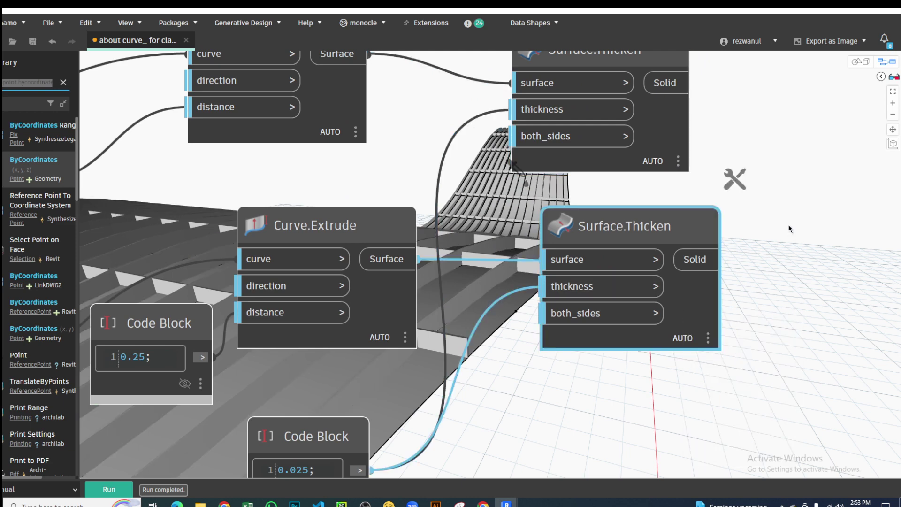
{"action": "left_click", "coordinate": [861, 61]}
Step: Orbit the 3D preview to inspect the slatted loft from below and above
{"action": "scroll", "coordinate": [513, 327], "scroll_direction": "up", "scroll_amount": 3}
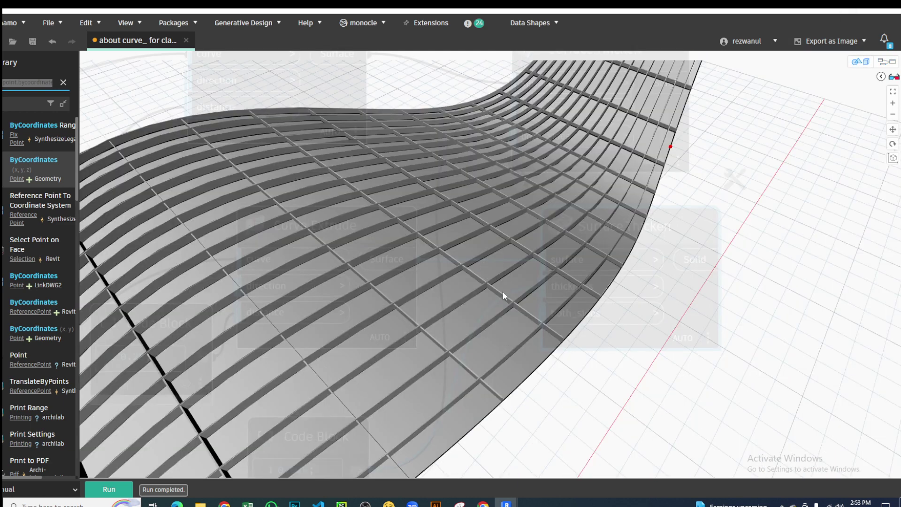
{"action": "scroll", "coordinate": [503, 291], "scroll_direction": "up", "scroll_amount": 3}
{"action": "scroll", "coordinate": [483, 274], "scroll_direction": "up", "scroll_amount": 3}
{"action": "scroll", "coordinate": [483, 274], "scroll_direction": "up", "scroll_amount": 3}
{"action": "scroll", "coordinate": [478, 289], "scroll_direction": "down", "scroll_amount": 3}
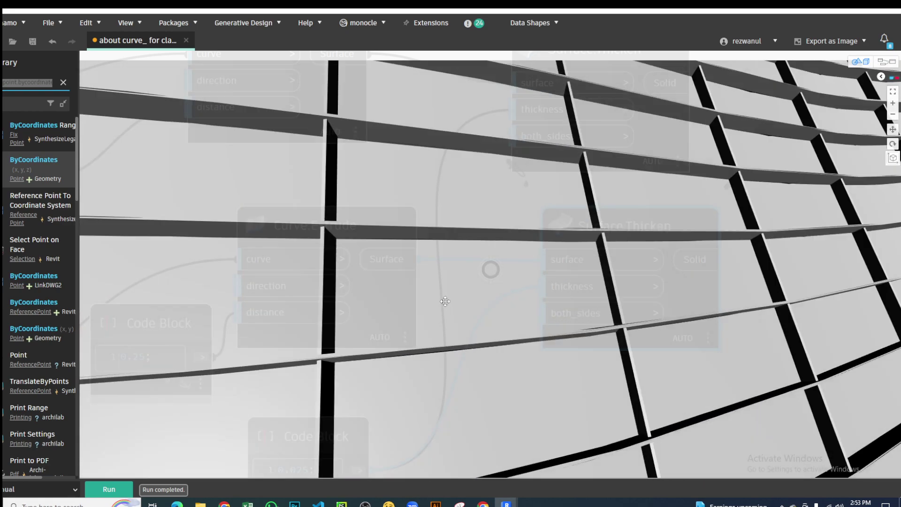
{"action": "scroll", "coordinate": [458, 294], "scroll_direction": "down", "scroll_amount": 3}
{"action": "scroll", "coordinate": [573, 228], "scroll_direction": "down", "scroll_amount": 3}
{"action": "left_click", "coordinate": [865, 62]}
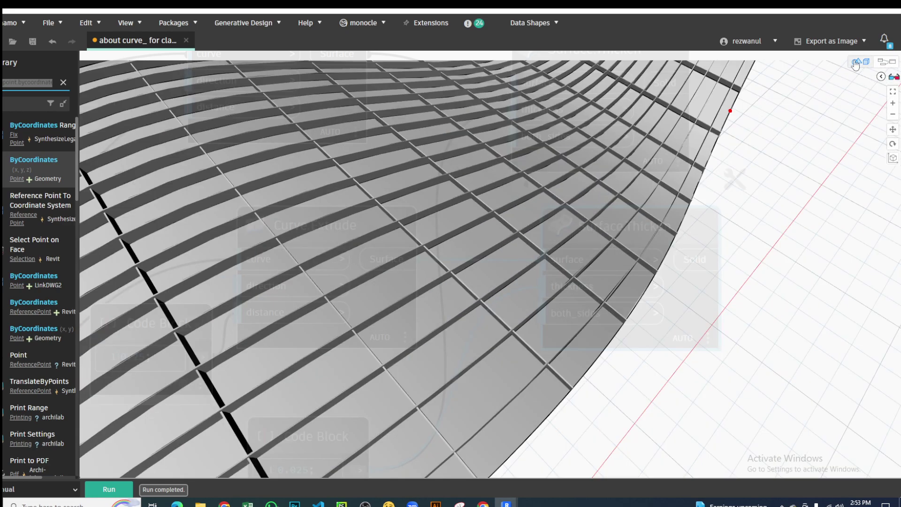
{"action": "left_click", "coordinate": [856, 61]}
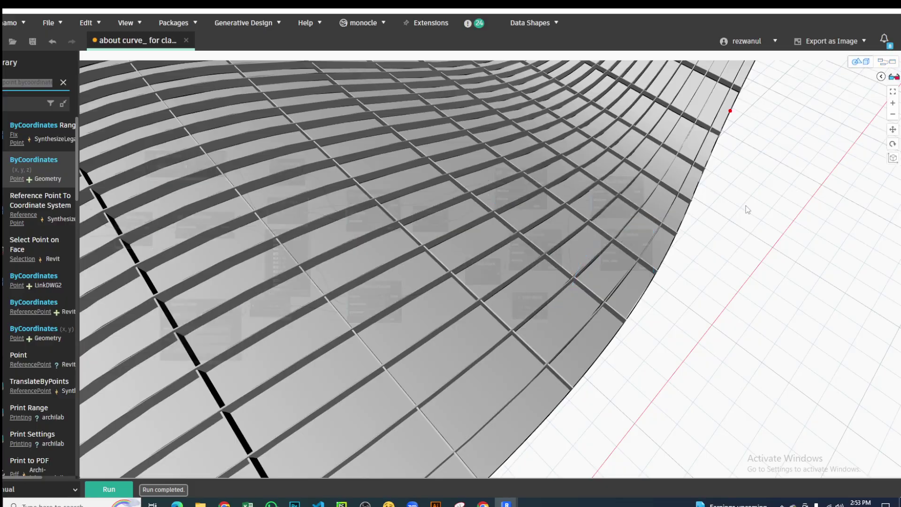
{"action": "scroll", "coordinate": [748, 201], "scroll_direction": "down", "scroll_amount": 5}
{"action": "right_click_drag", "start_coordinate": [624, 183], "coordinate": [503, 282]}
{"action": "scroll", "coordinate": [558, 276], "scroll_direction": "up", "scroll_amount": 3}
{"action": "right_click_drag", "start_coordinate": [557, 275], "coordinate": [508, 214]}
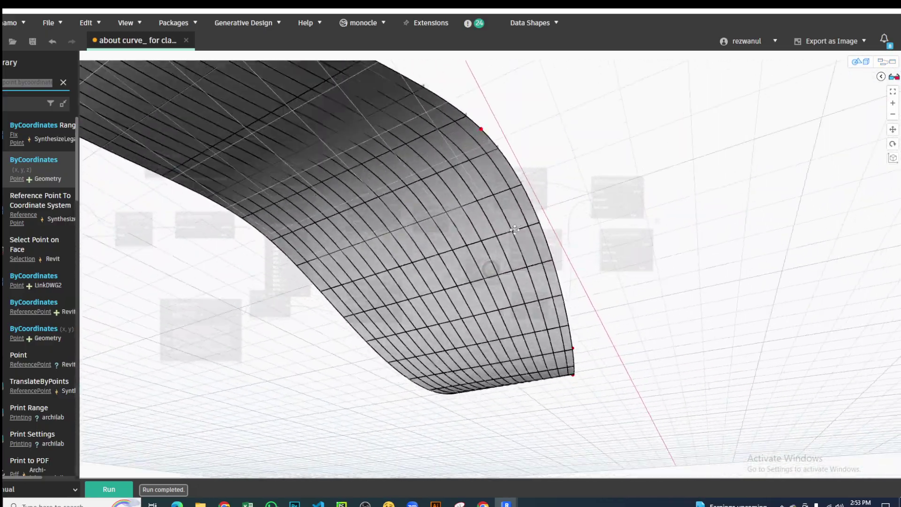
{"action": "right_click_drag", "start_coordinate": [508, 214], "coordinate": [610, 165]}
{"action": "left_click", "coordinate": [863, 65]}
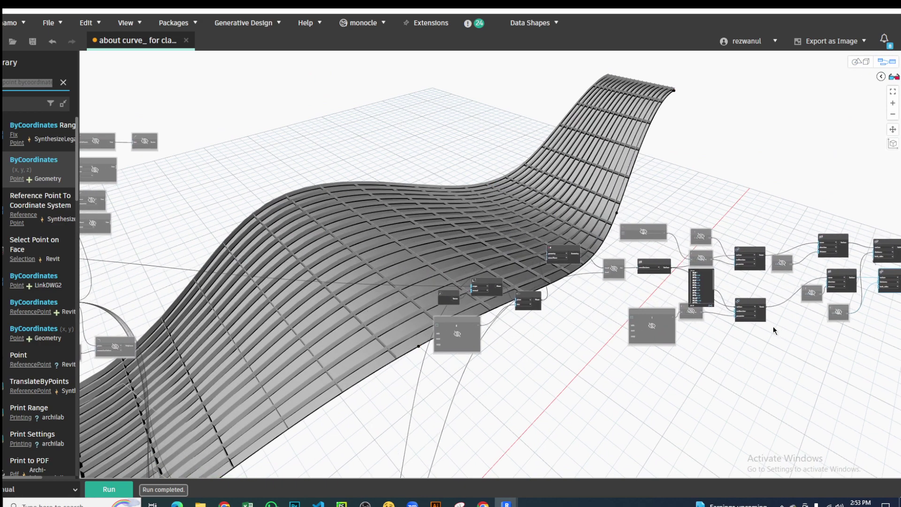
Step: Raise the Number Slider from 0.05 to 0.09 and show the Run mode choices
{"action": "scroll", "coordinate": [696, 235], "scroll_direction": "up", "scroll_amount": 3}
{"action": "scroll", "coordinate": [677, 250], "scroll_direction": "up", "scroll_amount": 3}
{"action": "scroll", "coordinate": [667, 282], "scroll_direction": "up", "scroll_amount": 5}
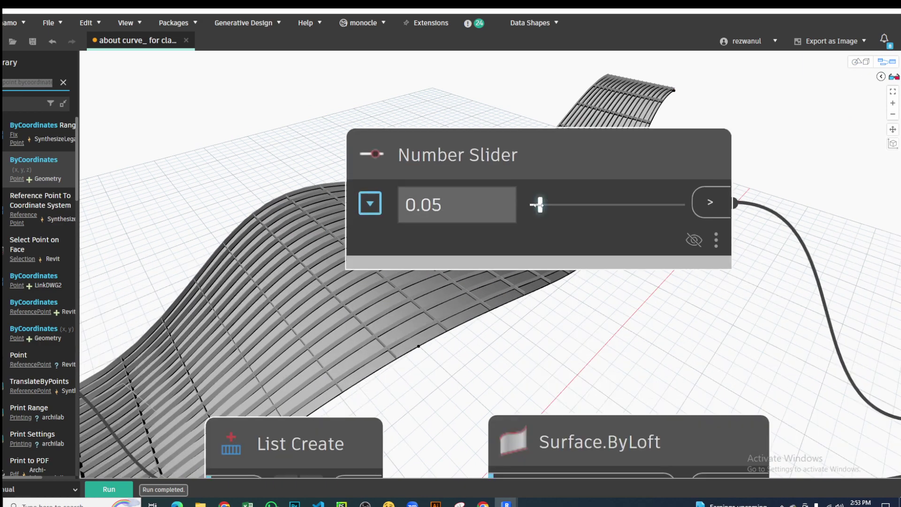
{"action": "scroll", "coordinate": [661, 303], "scroll_direction": "down", "scroll_amount": 1}
{"action": "middle_click_drag", "start_coordinate": [660, 303], "coordinate": [675, 325]}
{"action": "left_click_drag", "start_coordinate": [655, 315], "coordinate": [660, 315]}
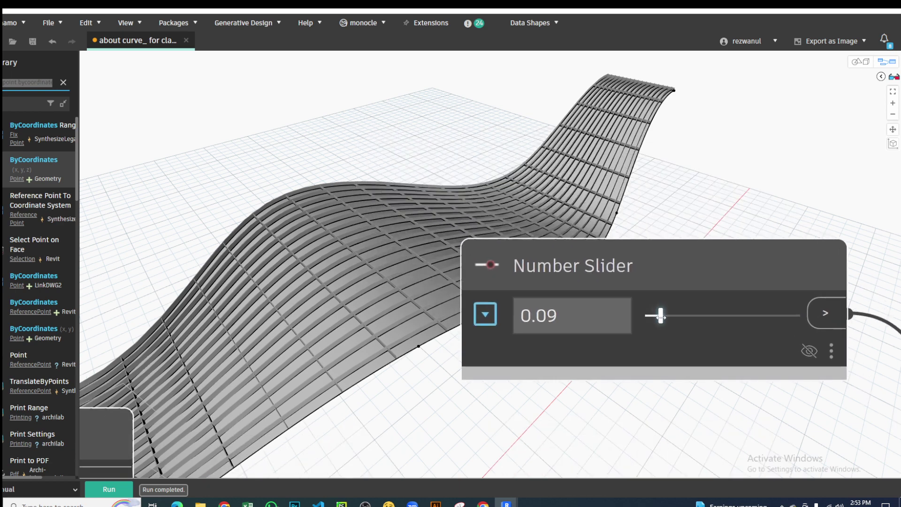
{"action": "left_click", "coordinate": [61, 494]}
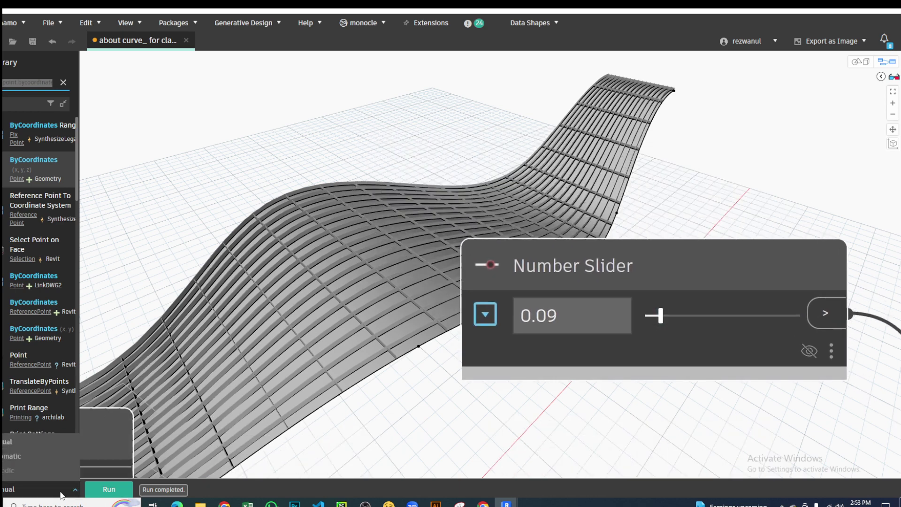
Step: Set Run mode to Automatic and raise the spacing sliders from 0.09 to 0.15 and 0.06 to 0.25
{"action": "left_click", "coordinate": [21, 455]}
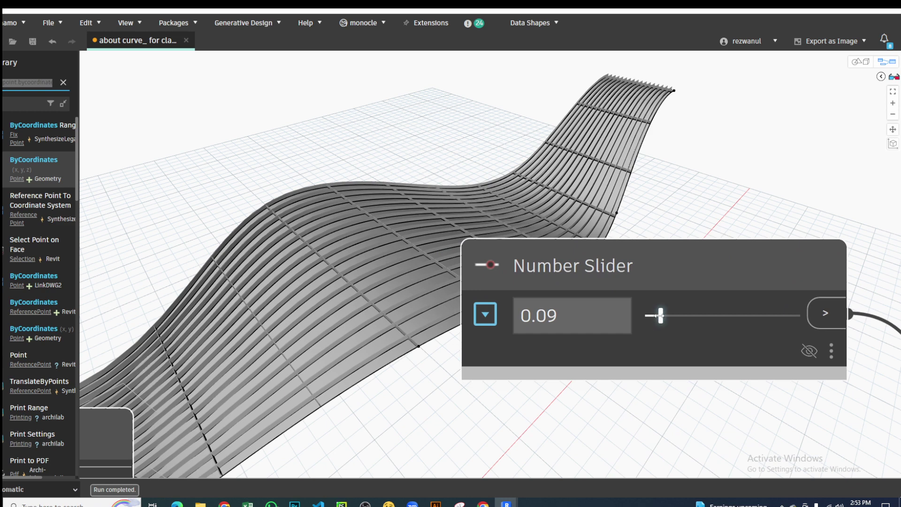
{"action": "mouse_move", "coordinate": [661, 315]}
{"action": "left_mouse_down"}
{"action": "mouse_move", "coordinate": [684, 317]}
{"action": "mouse_move", "coordinate": [649, 316]}
{"action": "left_mouse_up"}
{"action": "middle_click_drag", "start_coordinate": [643, 422], "coordinate": [641, 115]}
{"action": "scroll", "coordinate": [679, 307], "scroll_direction": "down", "scroll_amount": 5}
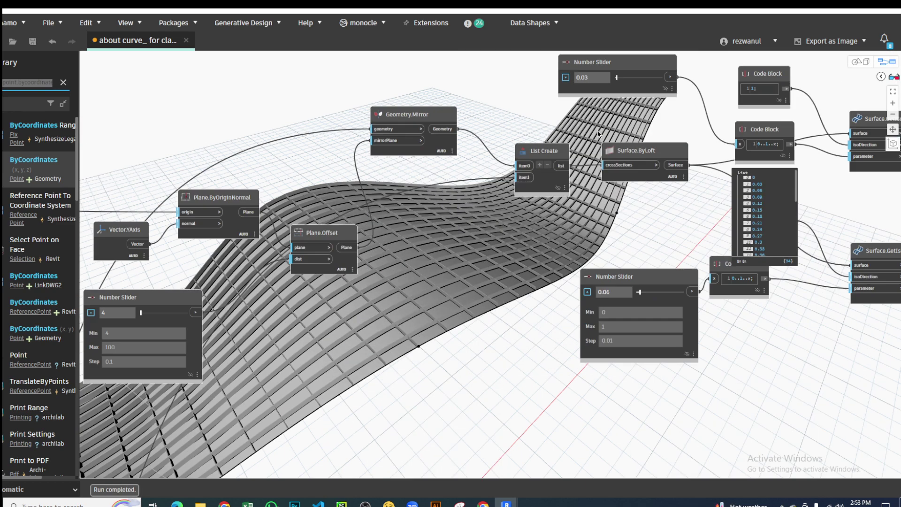
{"action": "scroll", "coordinate": [679, 306], "scroll_direction": "up", "scroll_amount": 5}
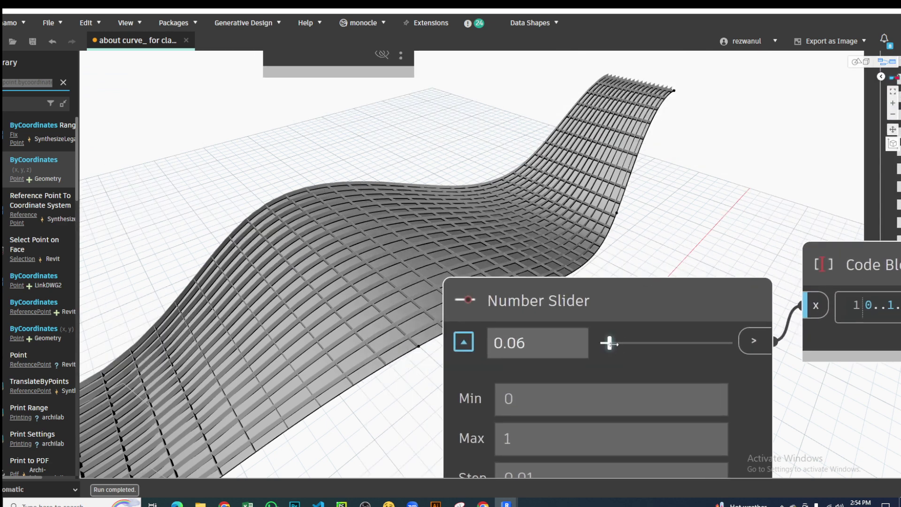
{"action": "left_click_drag", "start_coordinate": [605, 342], "coordinate": [637, 344]}
Step: Zoom to the Plane.Offset dist slider and raise it from 4 toward 8.1
{"action": "scroll", "coordinate": [649, 227], "scroll_direction": "down", "scroll_amount": 3}
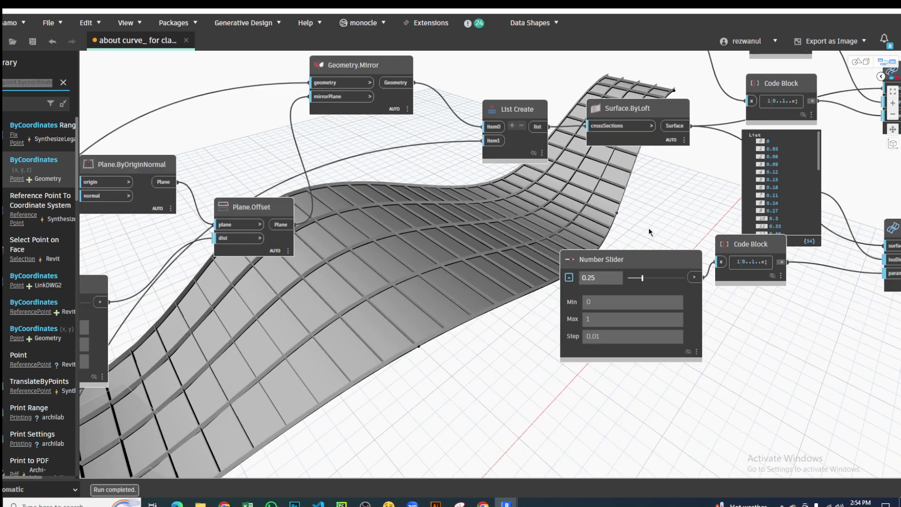
{"action": "scroll", "coordinate": [648, 227], "scroll_direction": "down", "scroll_amount": 2}
{"action": "scroll", "coordinate": [648, 190], "scroll_direction": "down", "scroll_amount": 1}
{"action": "scroll", "coordinate": [623, 194], "scroll_direction": "down", "scroll_amount": 1}
{"action": "scroll", "coordinate": [623, 193], "scroll_direction": "down", "scroll_amount": 1}
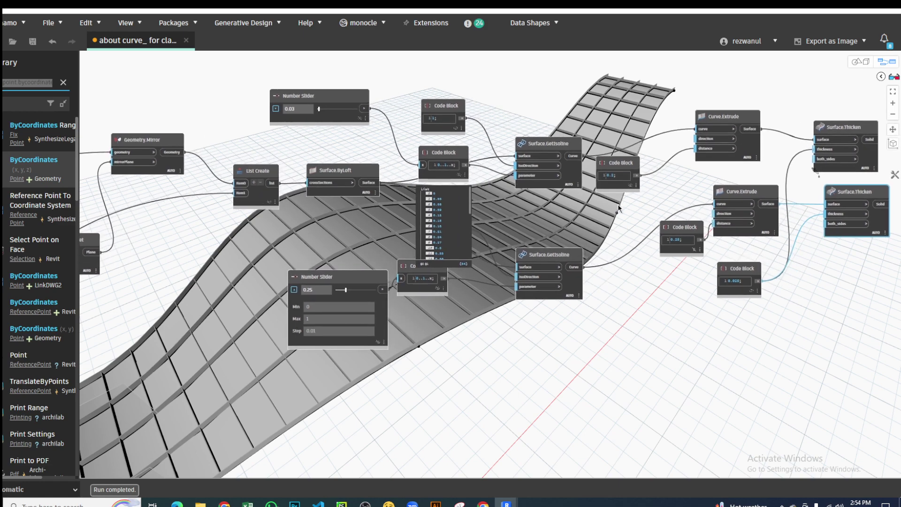
{"action": "scroll", "coordinate": [657, 186], "scroll_direction": "down", "scroll_amount": 2}
{"action": "scroll", "coordinate": [693, 178], "scroll_direction": "down", "scroll_amount": 1}
{"action": "scroll", "coordinate": [525, 218], "scroll_direction": "down", "scroll_amount": 2}
{"action": "scroll", "coordinate": [525, 218], "scroll_direction": "up", "scroll_amount": 2}
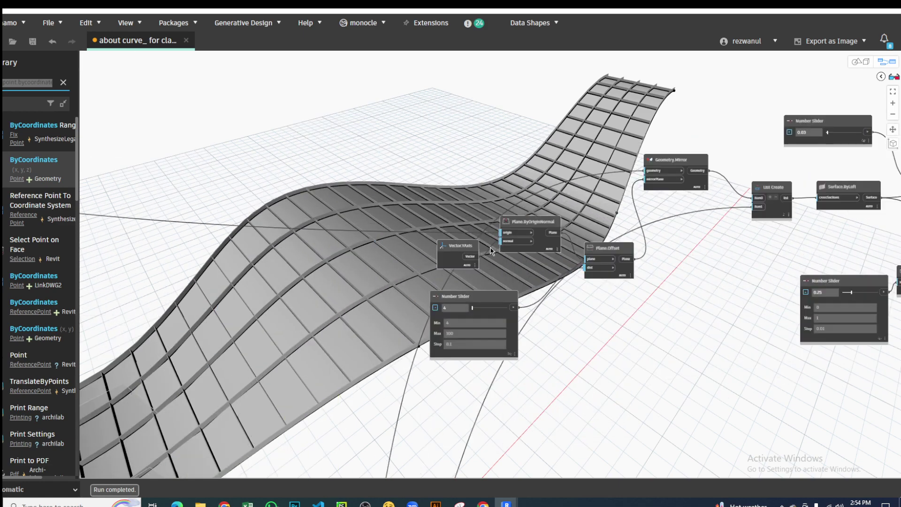
{"action": "scroll", "coordinate": [559, 214], "scroll_direction": "down", "scroll_amount": 2}
{"action": "scroll", "coordinate": [558, 214], "scroll_direction": "up", "scroll_amount": 3}
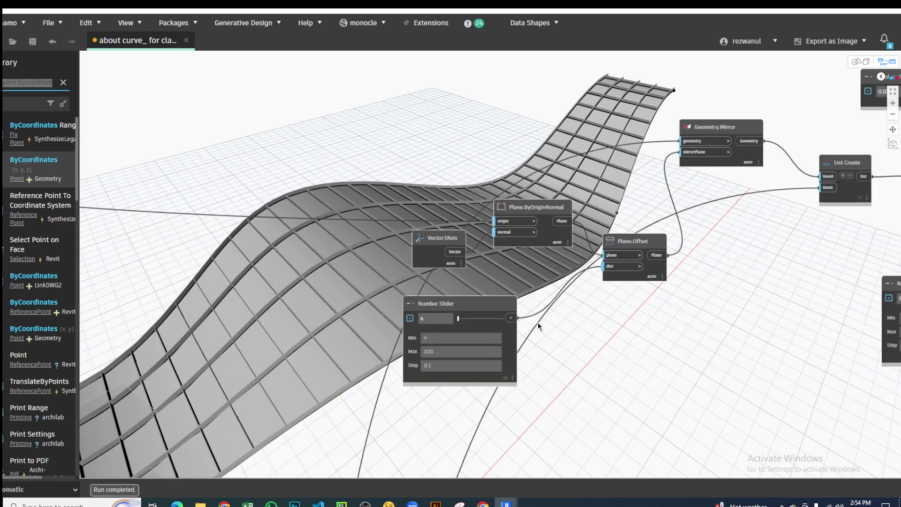
{"action": "scroll", "coordinate": [396, 281], "scroll_direction": "up", "scroll_amount": 3}
{"action": "scroll", "coordinate": [671, 230], "scroll_direction": "down", "scroll_amount": 2}
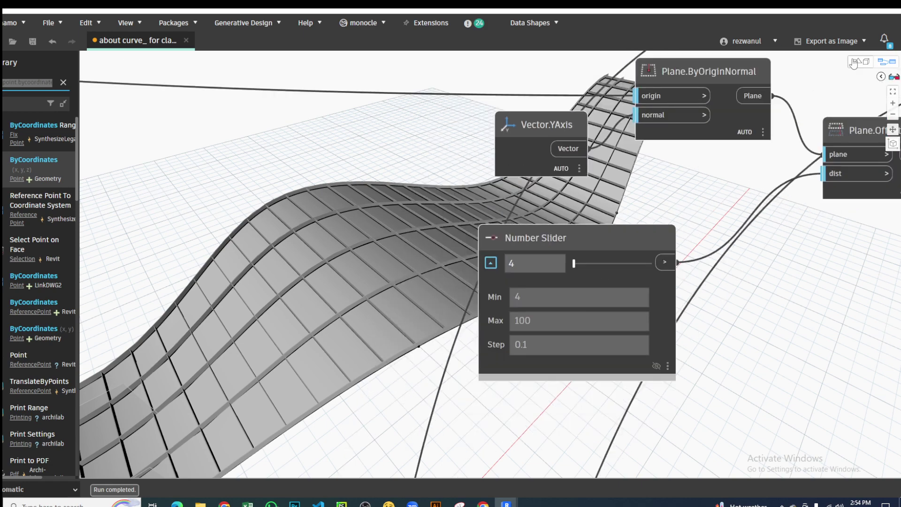
{"action": "key", "text": "ctrl+b"}
{"action": "scroll", "coordinate": [718, 258], "scroll_direction": "down", "scroll_amount": 3}
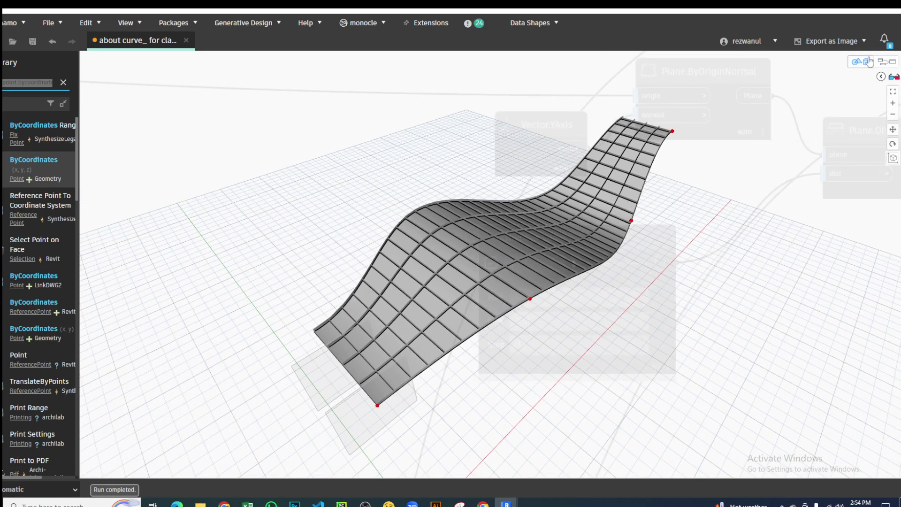
{"action": "key", "text": "ctrl+b"}
{"action": "left_click_drag", "start_coordinate": [575, 263], "coordinate": [576, 264]}
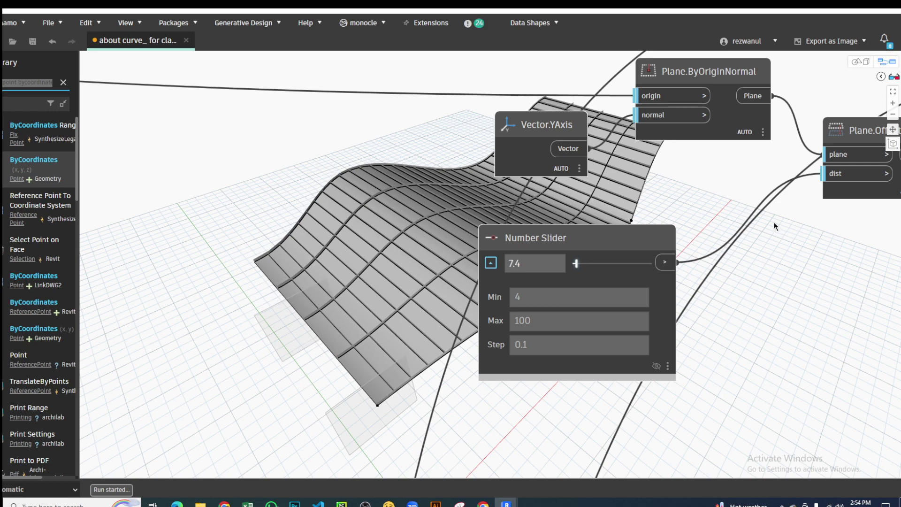
{"action": "scroll", "coordinate": [753, 267], "scroll_direction": "down", "scroll_amount": 2}
{"action": "scroll", "coordinate": [756, 275], "scroll_direction": "down", "scroll_amount": 2}
Step: Pan and zoom the graph to bring the green group of curve-point sliders into view
{"action": "scroll", "coordinate": [714, 307], "scroll_direction": "down", "scroll_amount": 2}
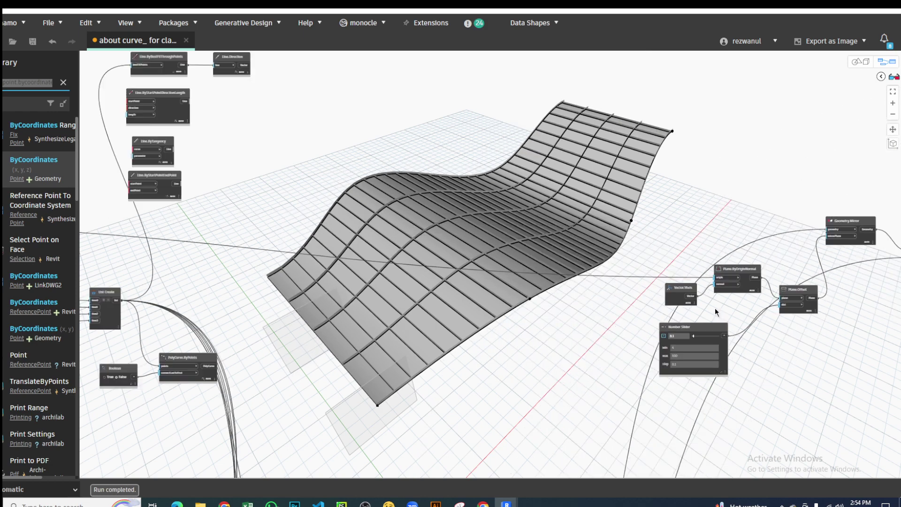
{"action": "middle_click_drag", "start_coordinate": [714, 308], "coordinate": [892, 329]}
{"action": "middle_click_drag", "start_coordinate": [599, 265], "coordinate": [708, 109]}
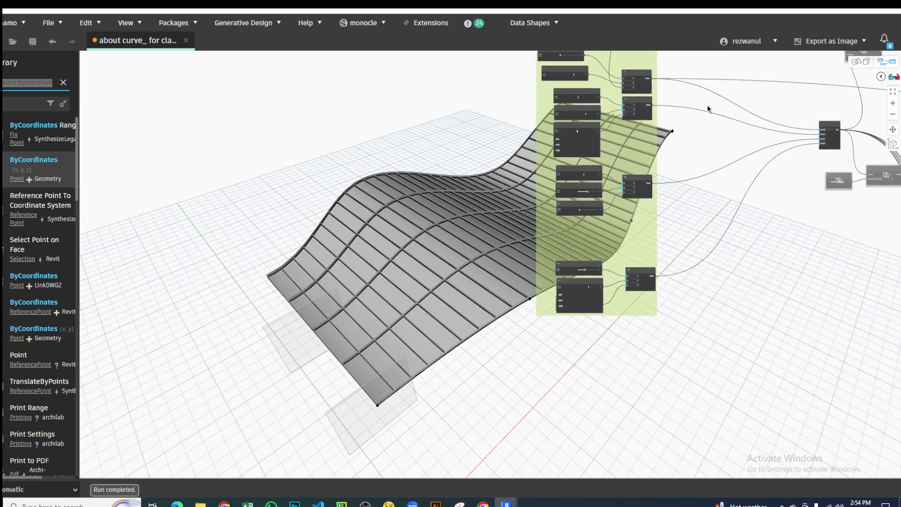
{"action": "middle_click_drag", "start_coordinate": [669, 150], "coordinate": [633, 356]}
{"action": "scroll", "coordinate": [587, 328], "scroll_direction": "up", "scroll_amount": 3}
{"action": "scroll", "coordinate": [586, 329], "scroll_direction": "up", "scroll_amount": 3}
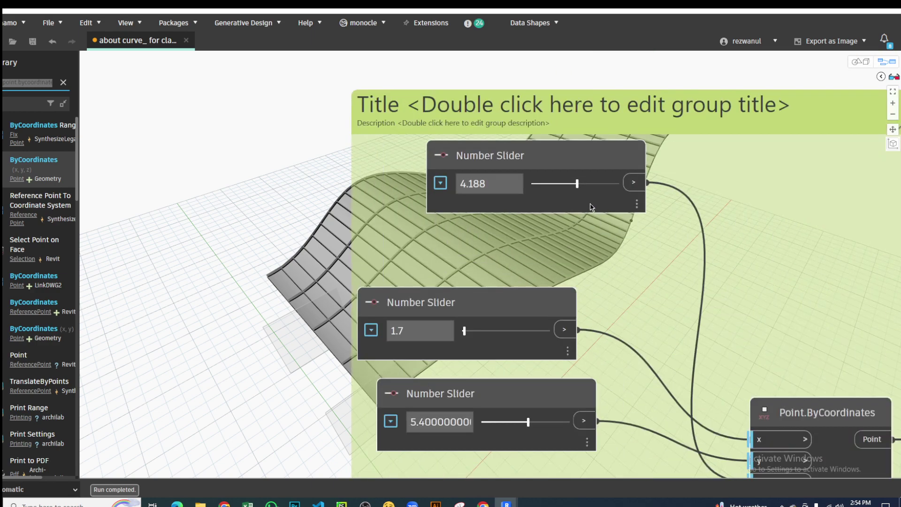
{"action": "middle_click_drag", "start_coordinate": [581, 210], "coordinate": [379, 210]}
{"action": "scroll", "coordinate": [379, 209], "scroll_direction": "down", "scroll_amount": 1}
{"action": "scroll", "coordinate": [352, 231], "scroll_direction": "down", "scroll_amount": 1}
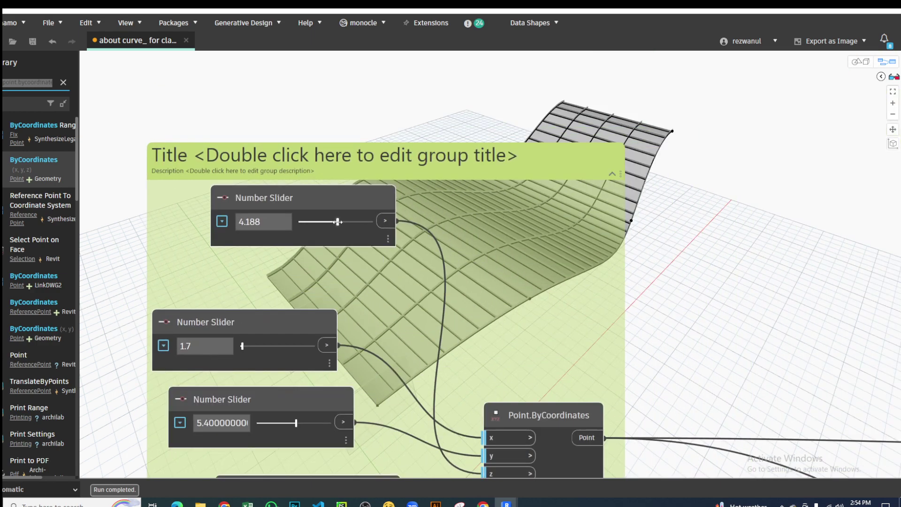
{"action": "scroll", "coordinate": [338, 221], "scroll_direction": "down", "scroll_amount": 2}
{"action": "mouse_move", "coordinate": [334, 280]}
{"action": "middle_mouse_down"}
{"action": "mouse_move", "coordinate": [385, 83]}
{"action": "mouse_move", "coordinate": [379, 185]}
{"action": "middle_mouse_up"}
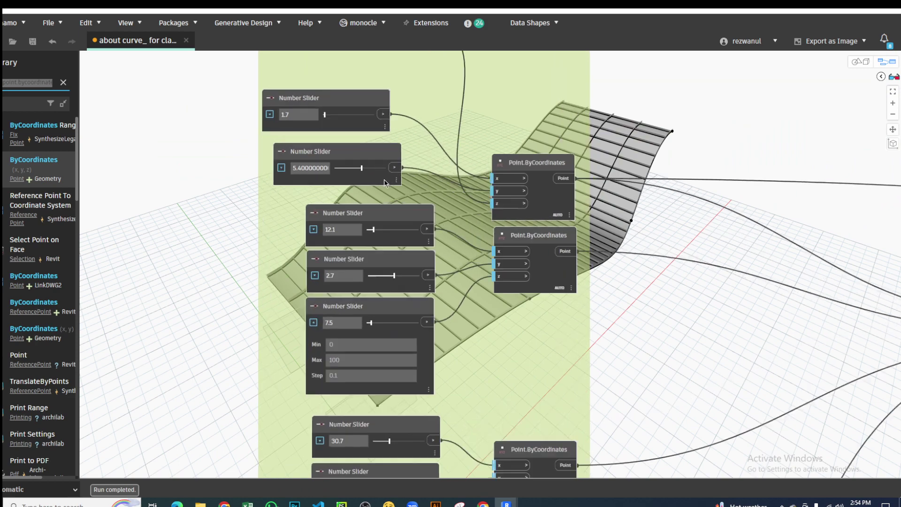
{"action": "scroll", "coordinate": [379, 185], "scroll_direction": "up", "scroll_amount": 3}
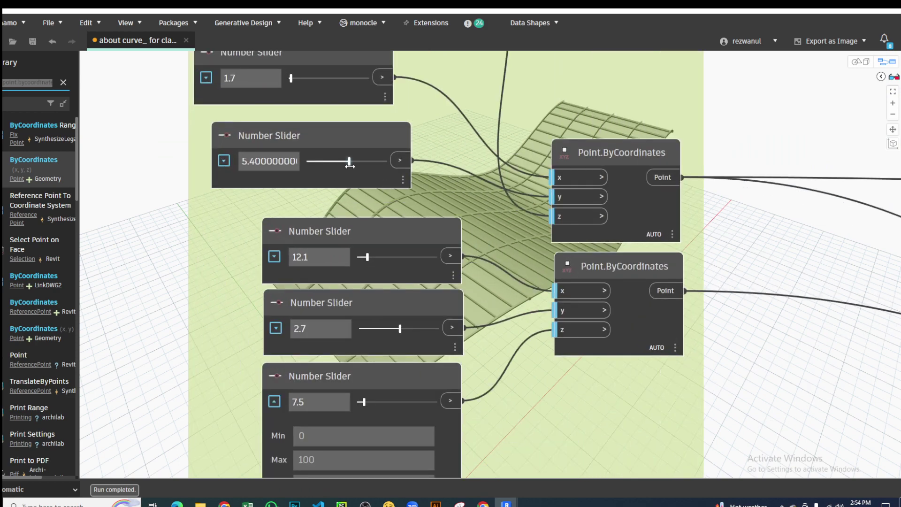
{"action": "scroll", "coordinate": [802, 208], "scroll_direction": "down", "scroll_amount": 2}
{"action": "scroll", "coordinate": [740, 188], "scroll_direction": "down", "scroll_amount": 3}
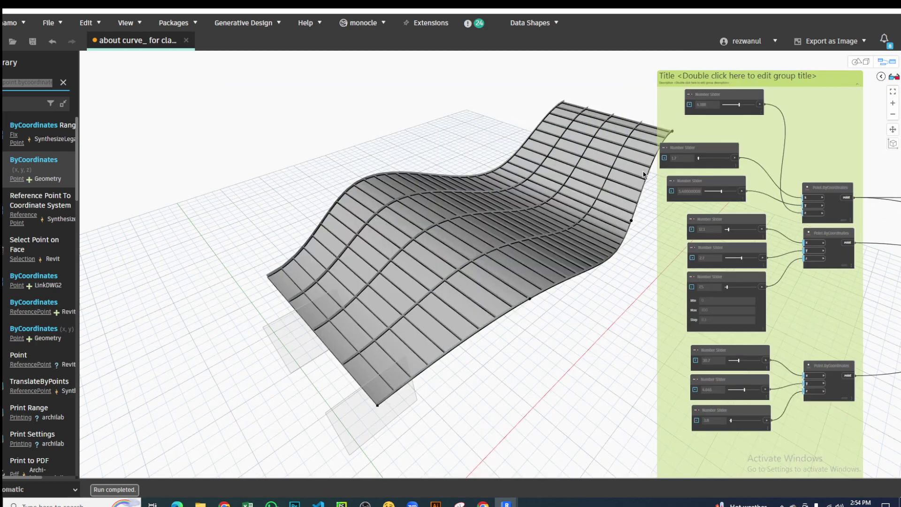
{"action": "scroll", "coordinate": [820, 284], "scroll_direction": "up", "scroll_amount": 2}
{"action": "scroll", "coordinate": [820, 284], "scroll_direction": "up", "scroll_amount": 2}
{"action": "scroll", "coordinate": [829, 248], "scroll_direction": "up", "scroll_amount": 2}
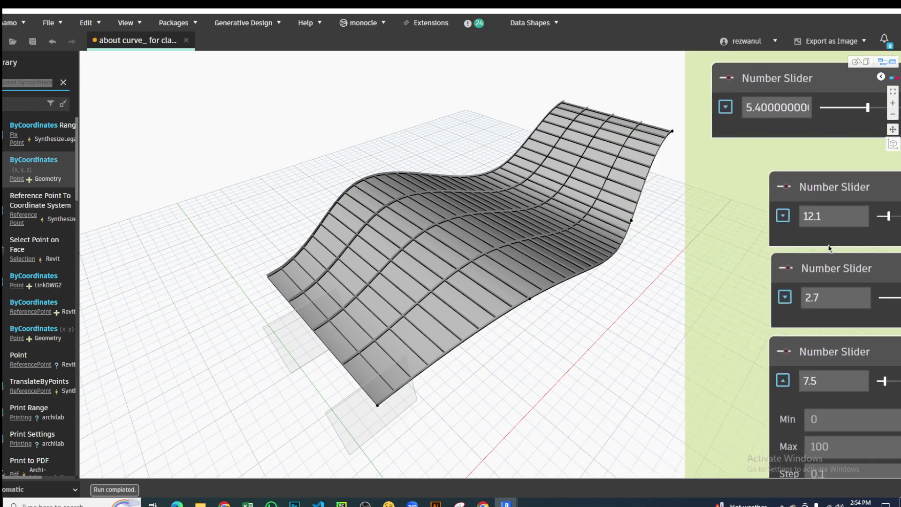
{"action": "scroll", "coordinate": [723, 256], "scroll_direction": "down", "scroll_amount": 3}
Step: Pan and zoom the 3D background preview to inspect the current slatted surface
{"action": "left_click", "coordinate": [857, 61]}
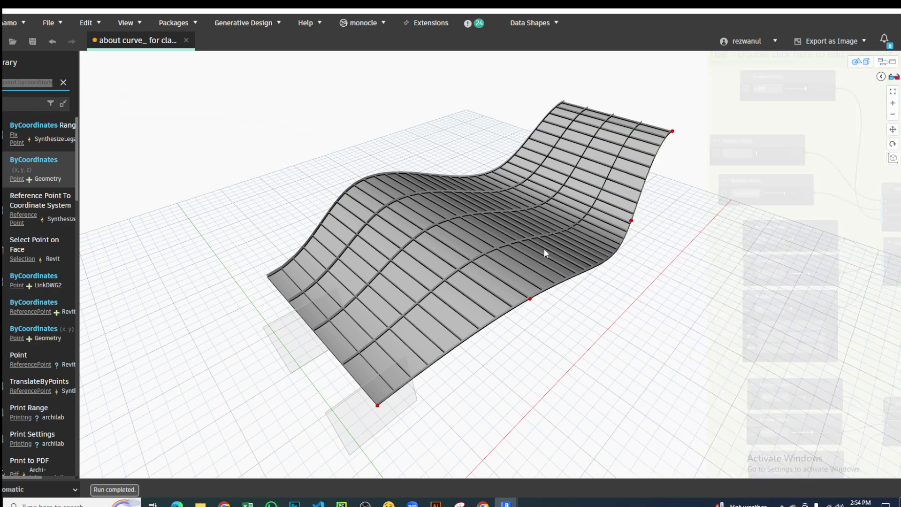
{"action": "scroll", "coordinate": [539, 249], "scroll_direction": "down", "scroll_amount": 2}
{"action": "scroll", "coordinate": [393, 272], "scroll_direction": "down", "scroll_amount": 2}
{"action": "middle_click_drag", "start_coordinate": [393, 272], "coordinate": [191, 325]}
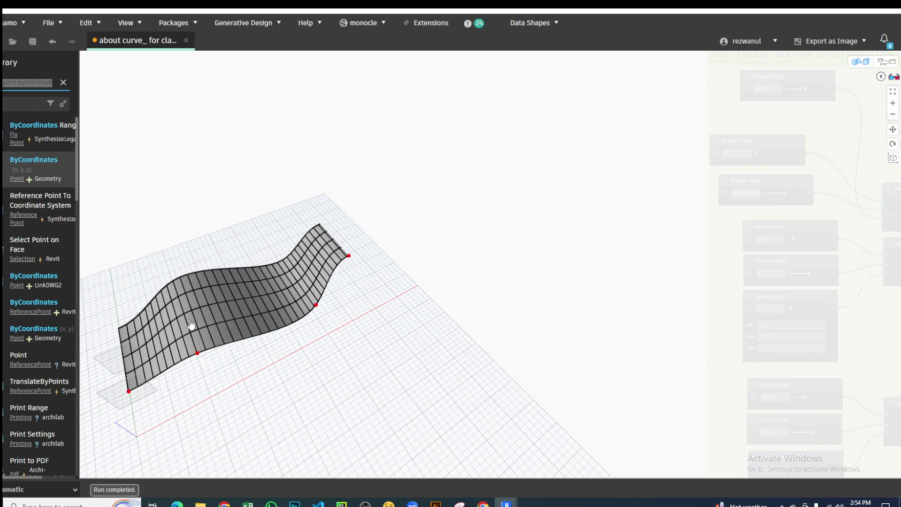
{"action": "scroll", "coordinate": [300, 336], "scroll_direction": "up", "scroll_amount": 3}
{"action": "scroll", "coordinate": [304, 330], "scroll_direction": "down", "scroll_amount": 3}
{"action": "scroll", "coordinate": [305, 329], "scroll_direction": "down", "scroll_amount": 1}
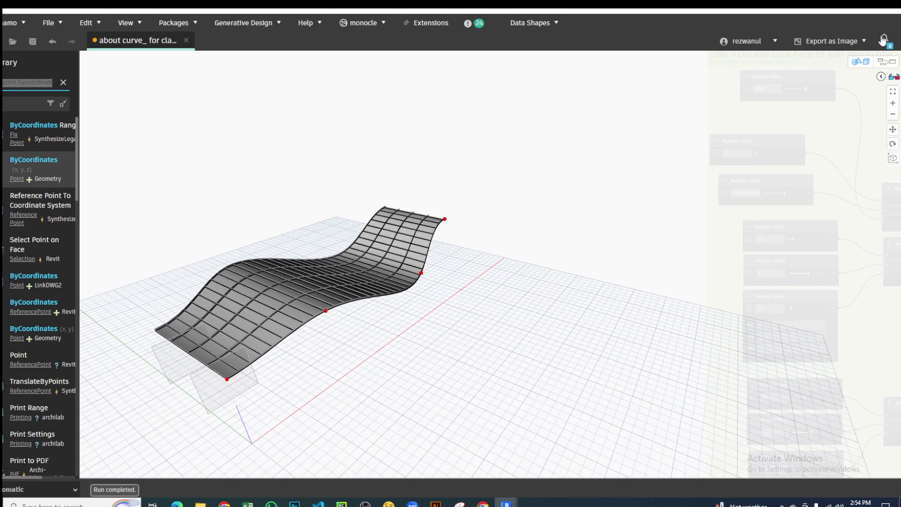
{"action": "left_click", "coordinate": [886, 62]}
Step: Set the curve point's y to 9.6 and z to 5.6, and another point's z to 9.3
{"action": "middle_click_drag", "start_coordinate": [789, 240], "coordinate": [591, 225]}
{"action": "scroll", "coordinate": [610, 211], "scroll_direction": "up", "scroll_amount": 4}
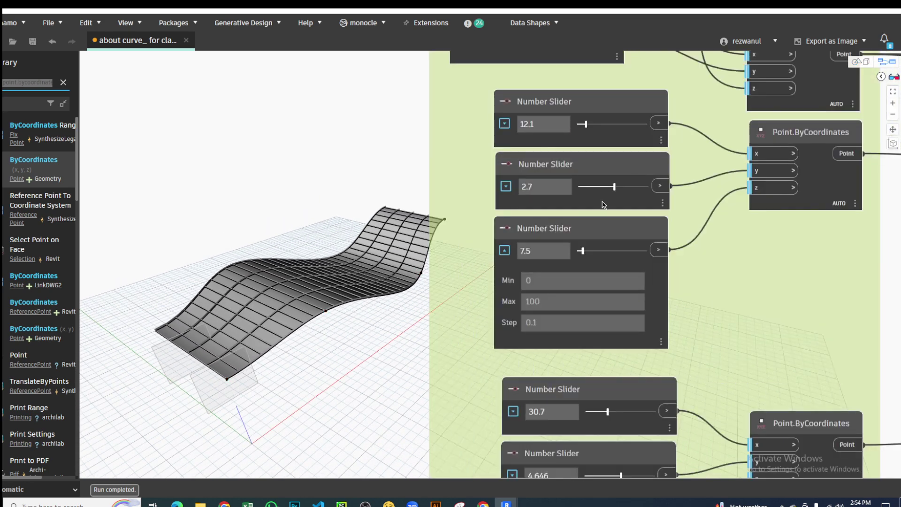
{"action": "left_click_drag", "start_coordinate": [675, 187], "coordinate": [677, 187]}
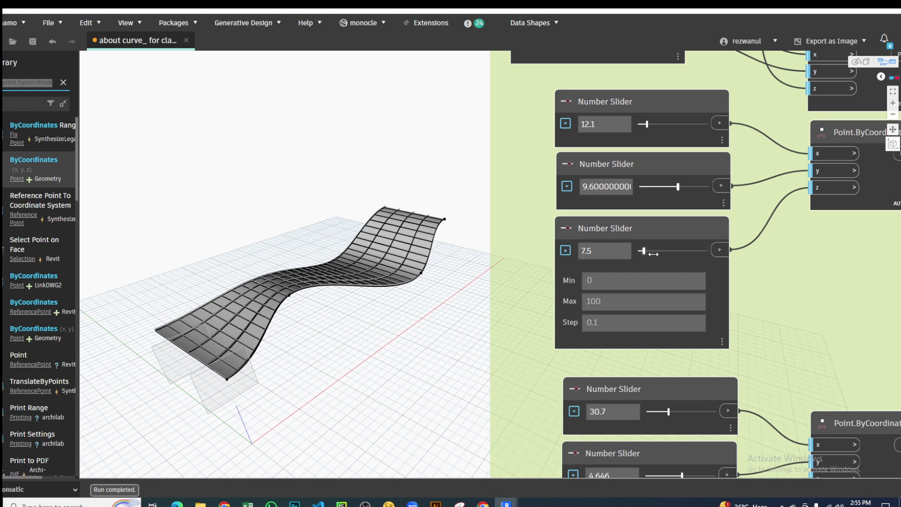
{"action": "left_click_drag", "start_coordinate": [653, 254], "coordinate": [643, 252]}
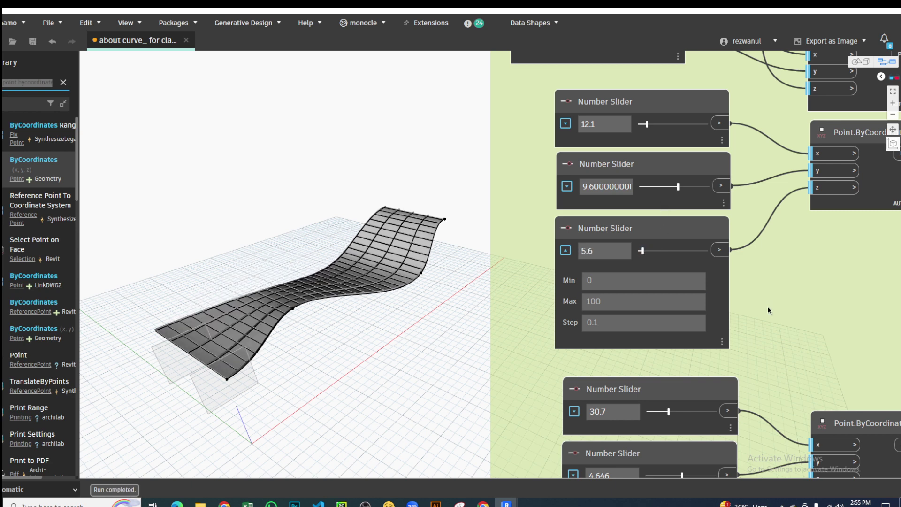
{"action": "left_click_drag", "start_coordinate": [679, 240], "coordinate": [666, 236]}
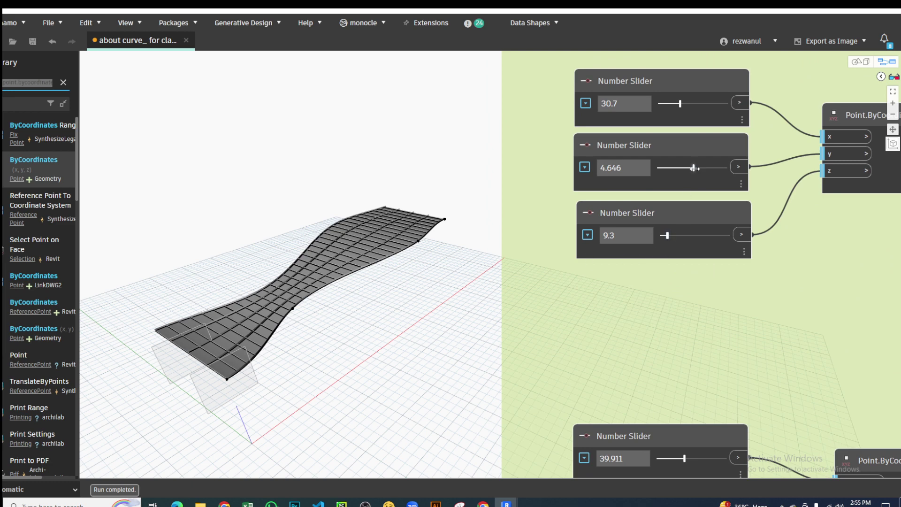
Step: Try y values on one curve point (about -7.9, 5.1, 16.3), then lower it to flatten the twist
{"action": "left_click_drag", "start_coordinate": [693, 168], "coordinate": [676, 168]}
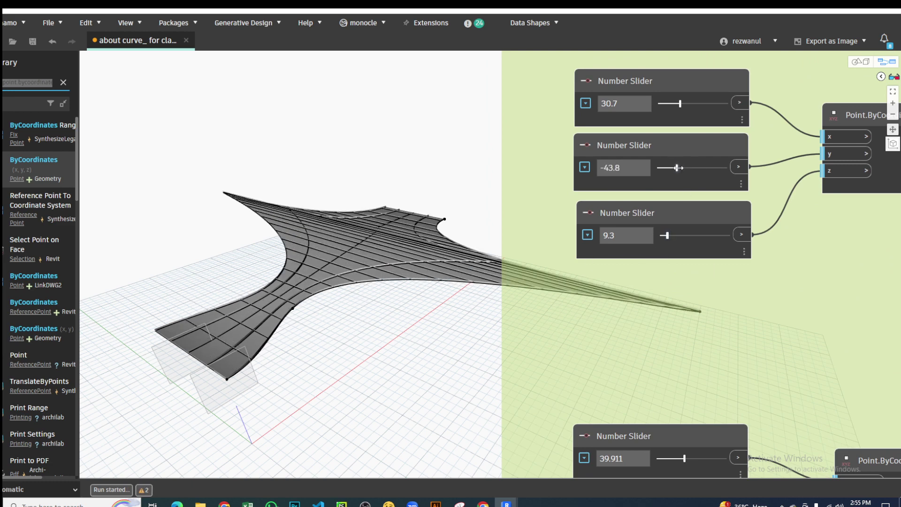
{"action": "left_click", "coordinate": [688, 168]}
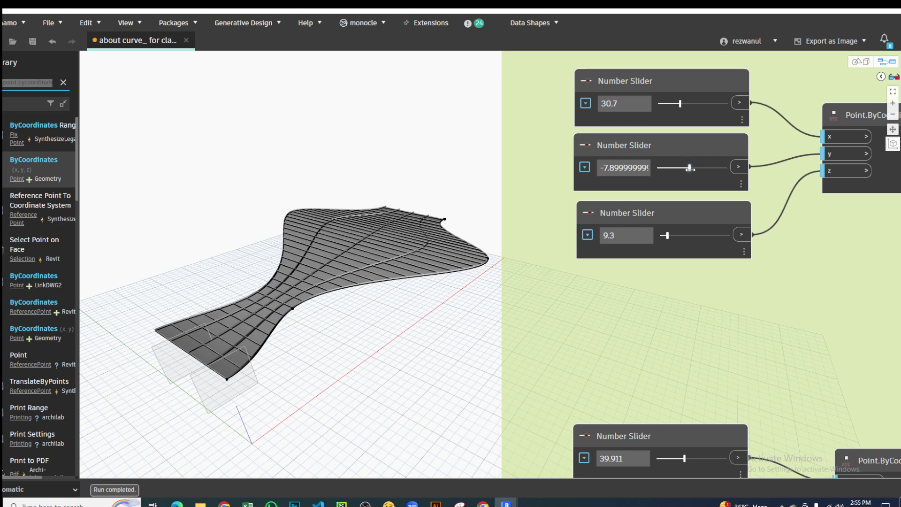
{"action": "left_click", "coordinate": [694, 169]}
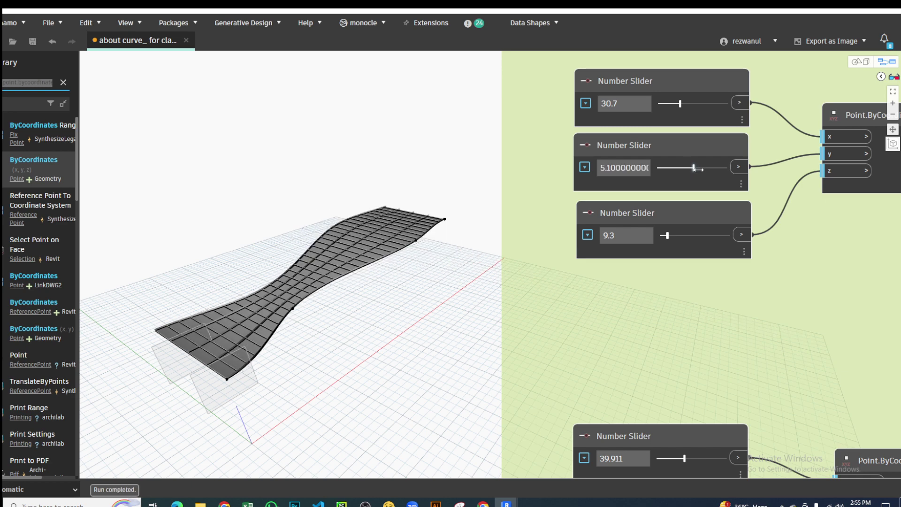
{"action": "left_click", "coordinate": [698, 168]}
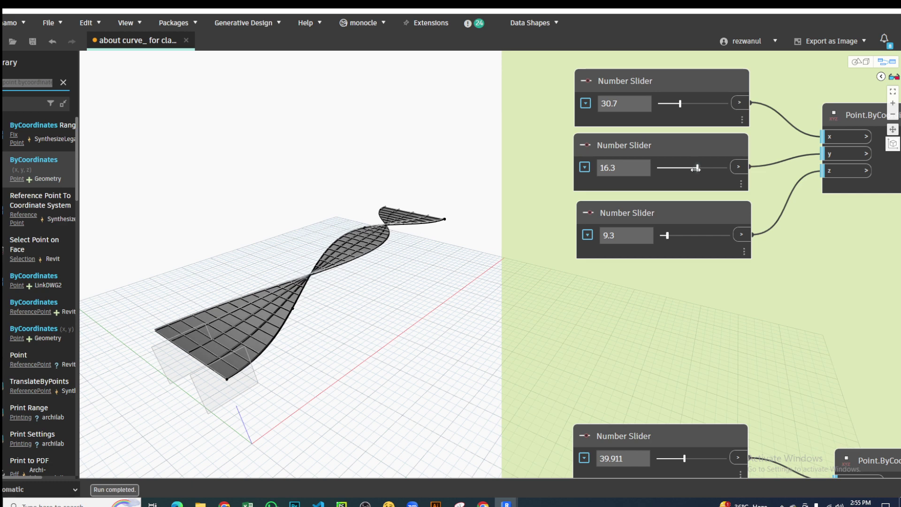
{"action": "left_click", "coordinate": [693, 169]}
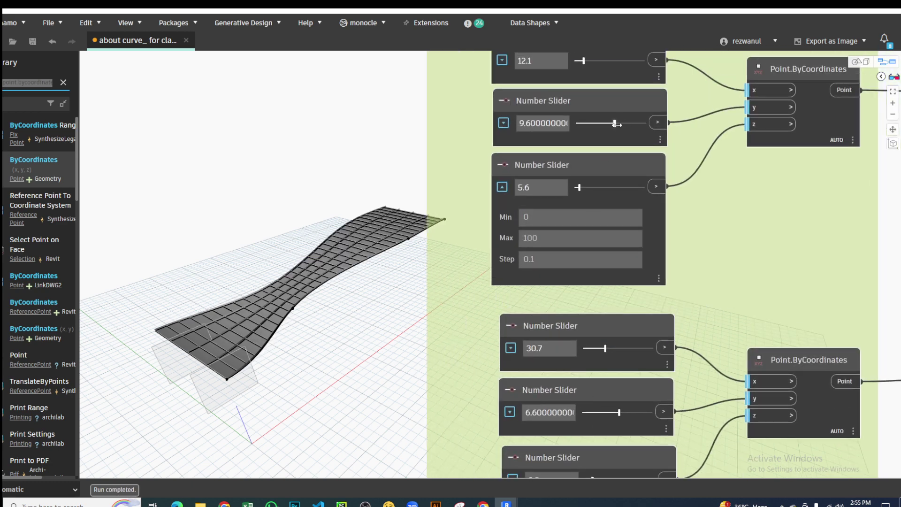
Step: Set the other point's y to 2.4 and orbit the 3D preview to view the wave
{"action": "left_click_drag", "start_coordinate": [625, 124], "coordinate": [614, 124]}
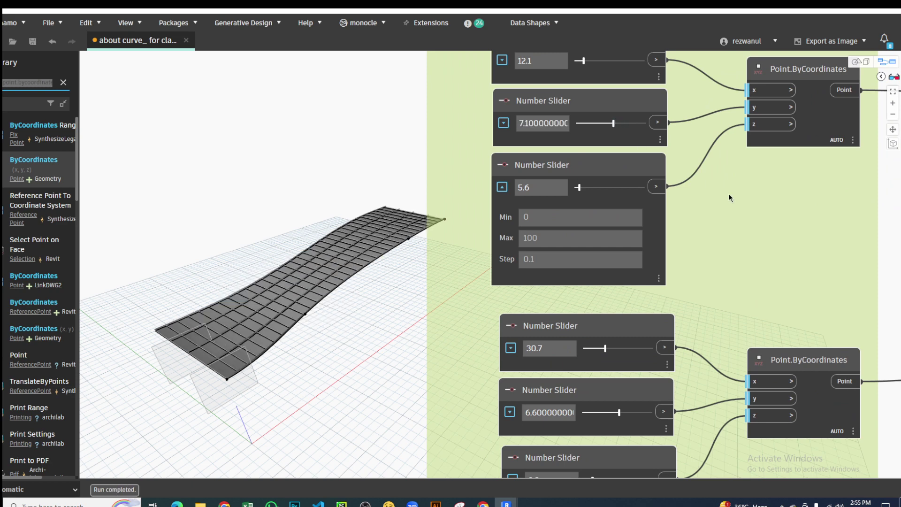
{"action": "left_click_drag", "start_coordinate": [613, 123], "coordinate": [608, 123]}
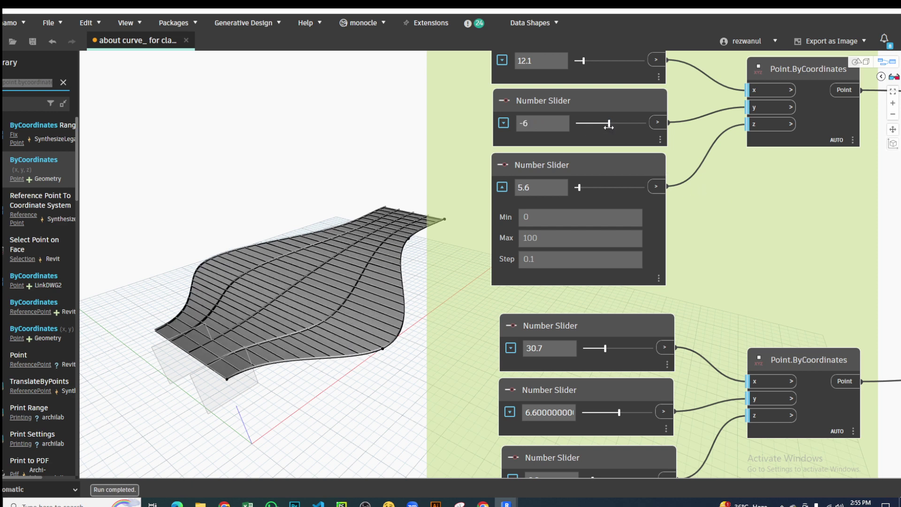
{"action": "left_click_drag", "start_coordinate": [611, 125], "coordinate": [614, 125]}
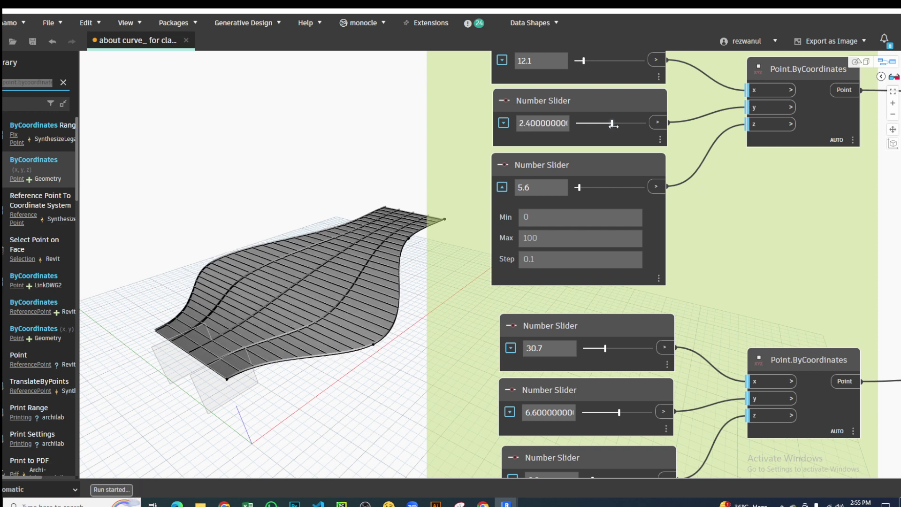
{"action": "middle_click_drag", "start_coordinate": [613, 126], "coordinate": [485, 306]}
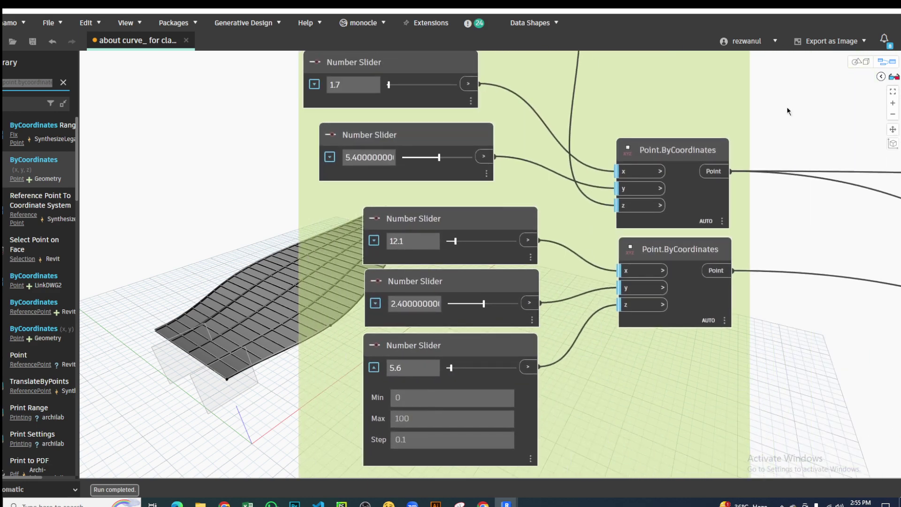
{"action": "left_click", "coordinate": [860, 61]}
{"action": "mouse_move", "coordinate": [785, 147]}
{"action": "right_mouse_down"}
{"action": "mouse_move", "coordinate": [471, 289]}
{"action": "mouse_move", "coordinate": [398, 257]}
{"action": "mouse_move", "coordinate": [539, 297]}
{"action": "mouse_move", "coordinate": [484, 264]}
{"action": "right_mouse_up"}
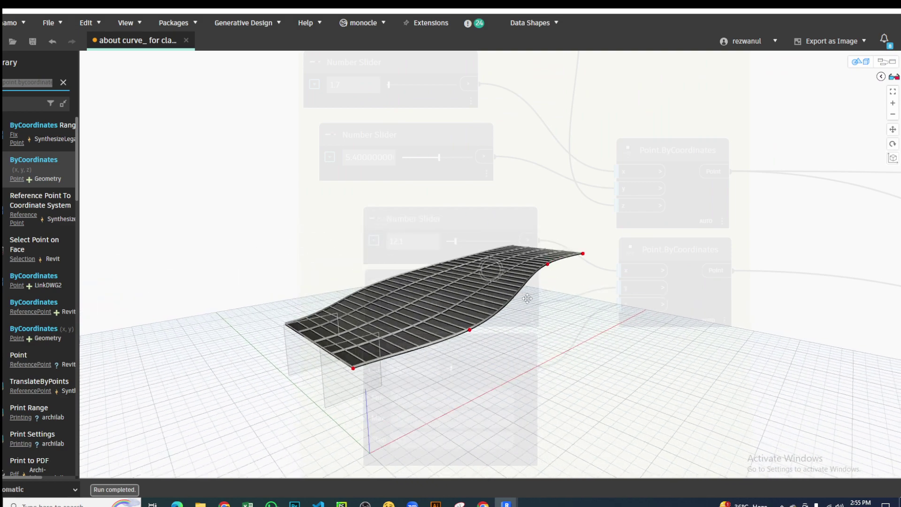
Step: Orbit the 3D preview to a low side view of the slatted surface
{"action": "left_click", "coordinate": [855, 68]}
{"action": "scroll", "coordinate": [443, 381], "scroll_direction": "up", "scroll_amount": 3}
{"action": "scroll", "coordinate": [444, 381], "scroll_direction": "up", "scroll_amount": 3}
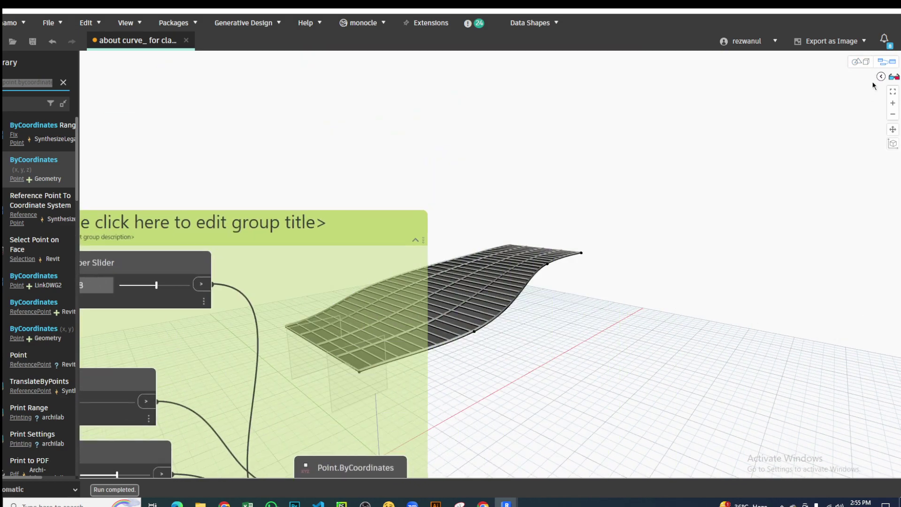
{"action": "left_click", "coordinate": [860, 62]}
{"action": "scroll", "coordinate": [443, 328], "scroll_direction": "up", "scroll_amount": 3}
{"action": "scroll", "coordinate": [455, 364], "scroll_direction": "up", "scroll_amount": 3}
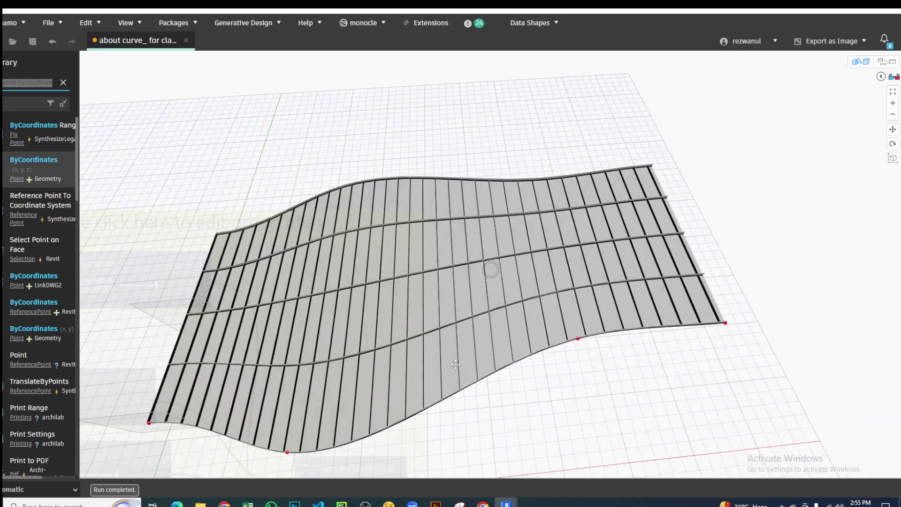
{"action": "mouse_move", "coordinate": [455, 364]}
{"action": "right_mouse_down"}
{"action": "mouse_move", "coordinate": [468, 282]}
{"action": "mouse_move", "coordinate": [487, 301]}
{"action": "mouse_move", "coordinate": [816, 149]}
{"action": "right_mouse_up"}
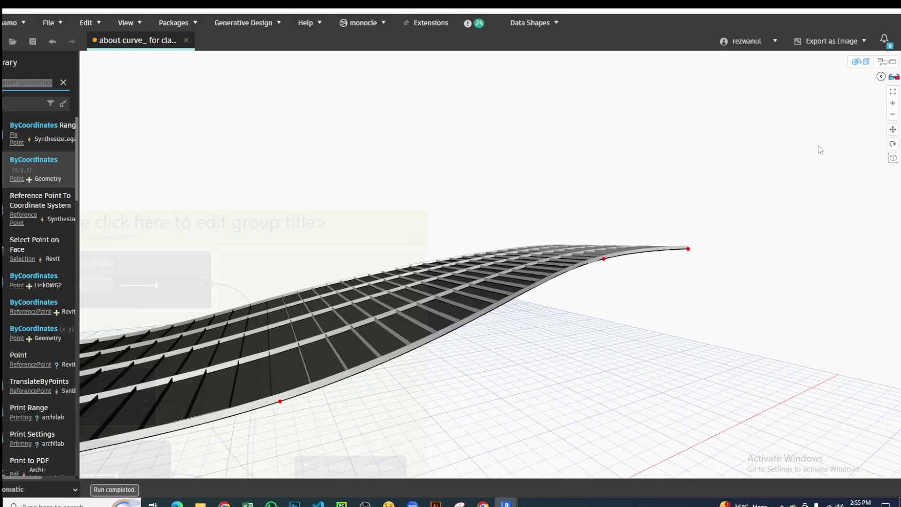
Step: Raise the top curve-point slider from 4.188 to 15.7
{"action": "left_click", "coordinate": [867, 64]}
{"action": "scroll", "coordinate": [726, 237], "scroll_direction": "down", "scroll_amount": 5}
{"action": "scroll", "coordinate": [602, 265], "scroll_direction": "up", "scroll_amount": 3}
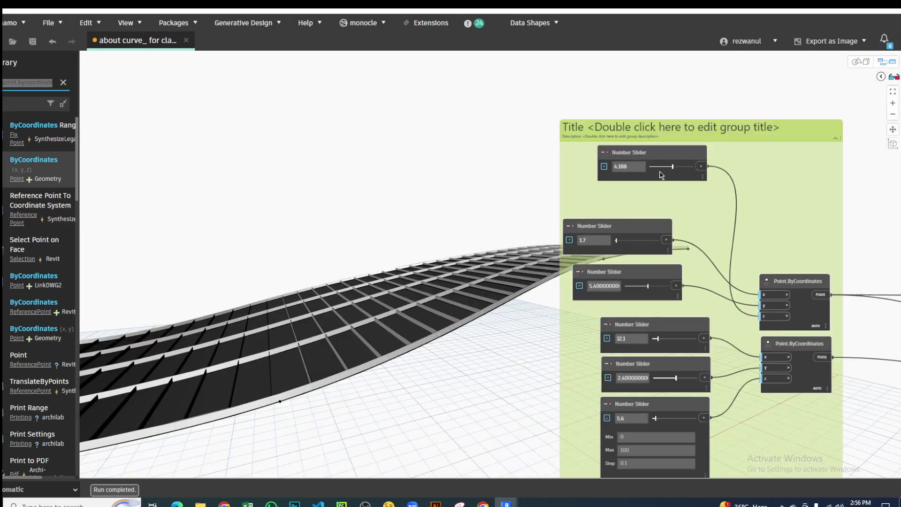
{"action": "scroll", "coordinate": [660, 175], "scroll_direction": "up", "scroll_amount": 2}
{"action": "left_click_drag", "start_coordinate": [677, 166], "coordinate": [681, 165]}
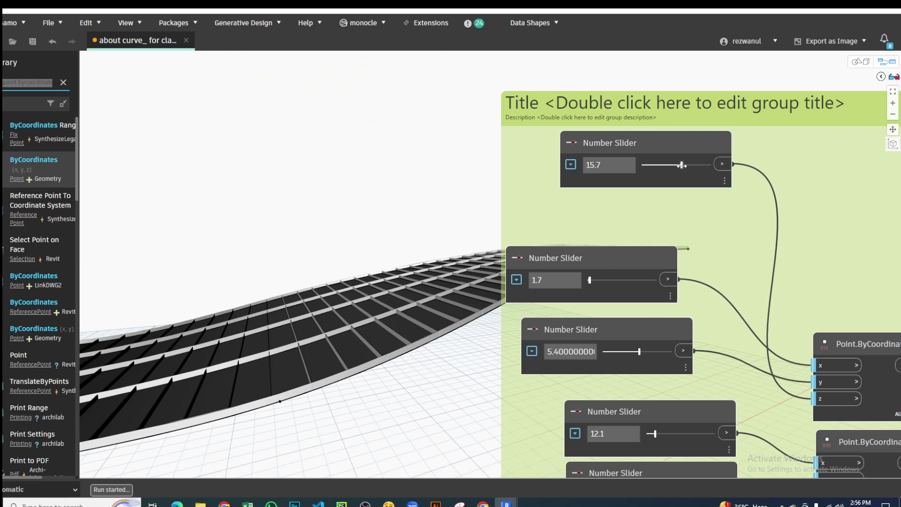
{"action": "scroll", "coordinate": [760, 253], "scroll_direction": "down", "scroll_amount": 5}
Step: Orbit the 3D preview for closer views of the deep wave
{"action": "left_click", "coordinate": [860, 61]}
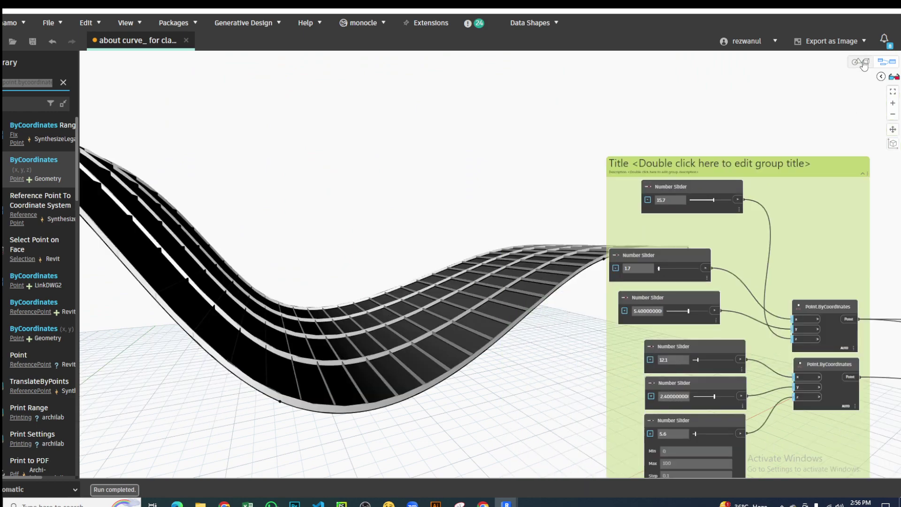
{"action": "scroll", "coordinate": [503, 270], "scroll_direction": "down", "scroll_amount": 3}
{"action": "mouse_move", "coordinate": [502, 269]}
{"action": "right_mouse_down"}
{"action": "mouse_move", "coordinate": [474, 281]}
{"action": "mouse_move", "coordinate": [454, 266]}
{"action": "mouse_move", "coordinate": [669, 227]}
{"action": "right_mouse_up"}
{"action": "scroll", "coordinate": [464, 291], "scroll_direction": "up", "scroll_amount": 3}
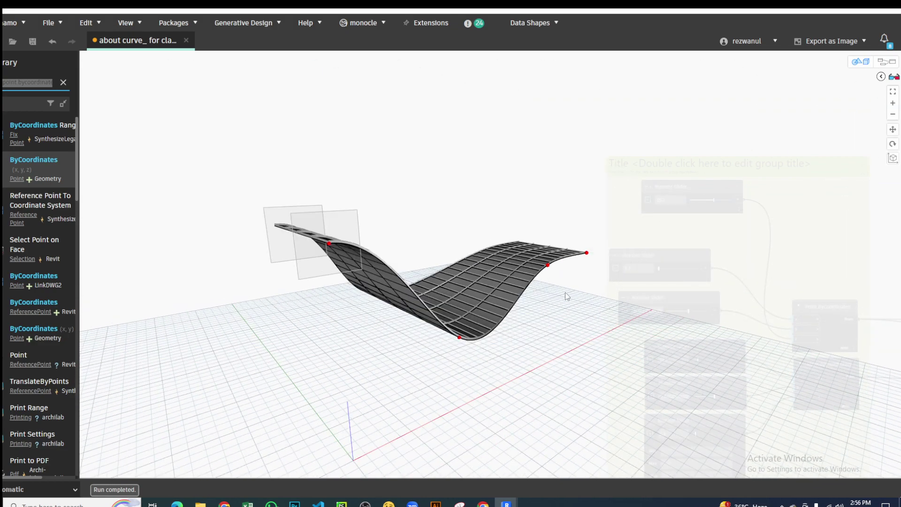
{"action": "right_click_drag", "start_coordinate": [626, 261], "coordinate": [438, 306]}
{"action": "scroll", "coordinate": [438, 306], "scroll_direction": "up", "scroll_amount": 2}
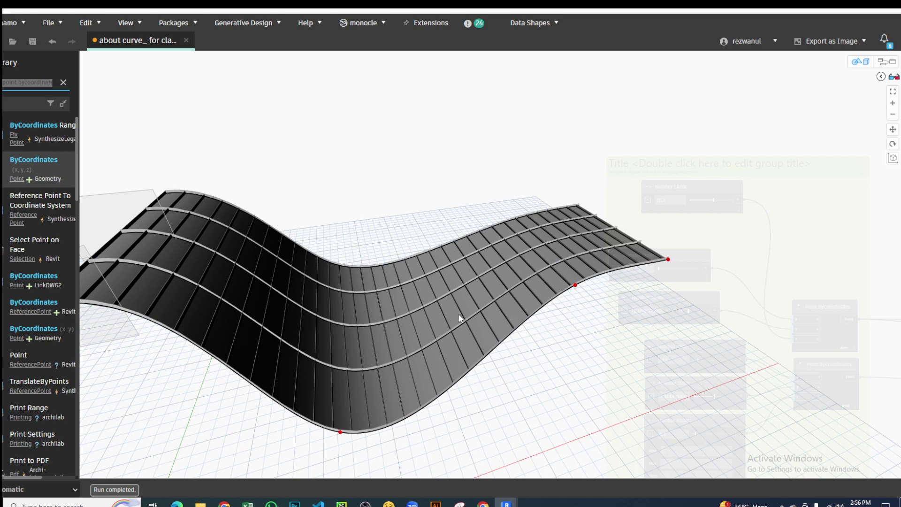